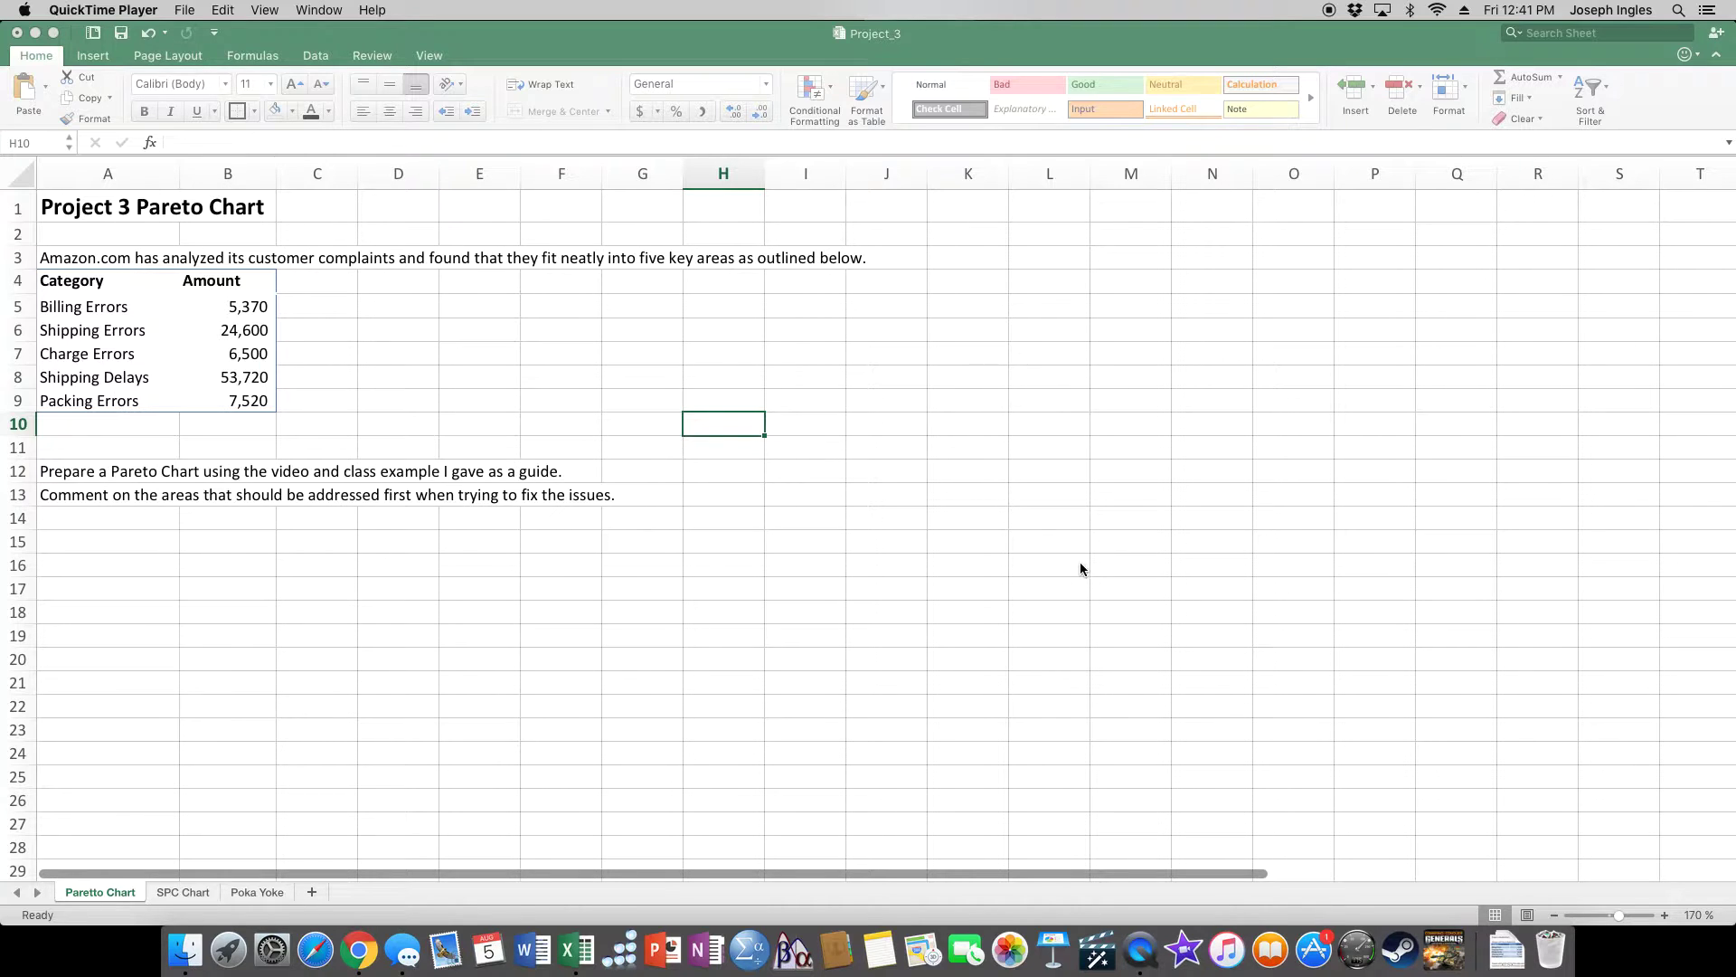
right_click(702, 425)
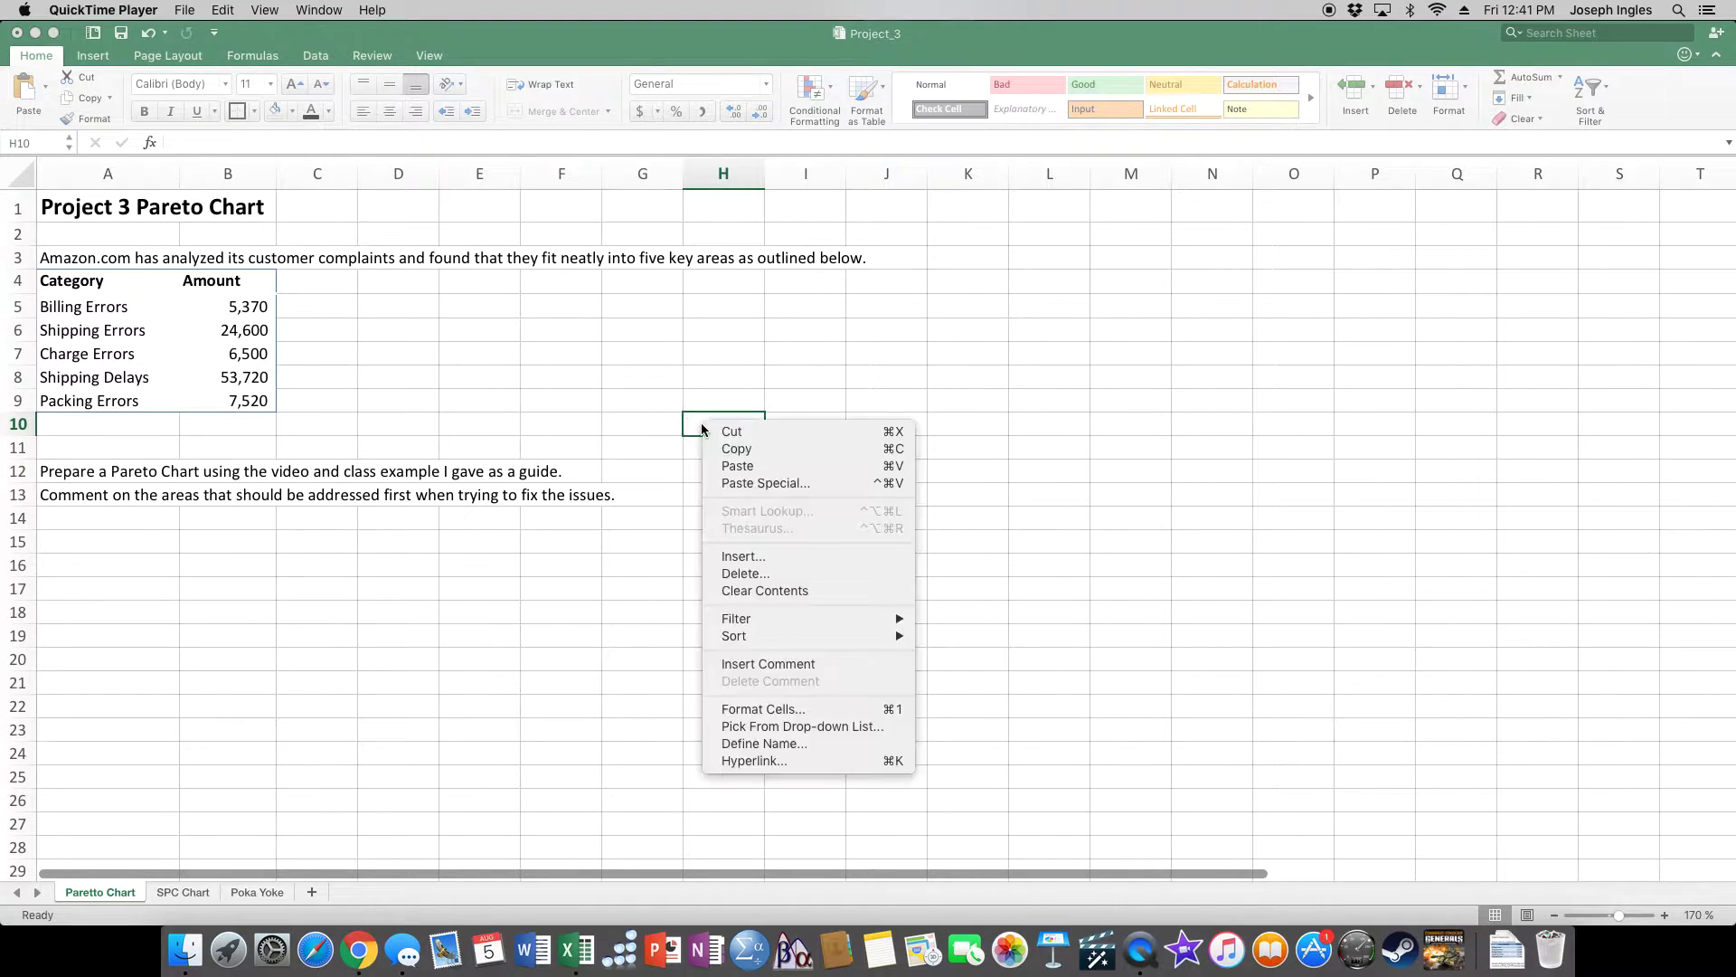
left_click(799, 472)
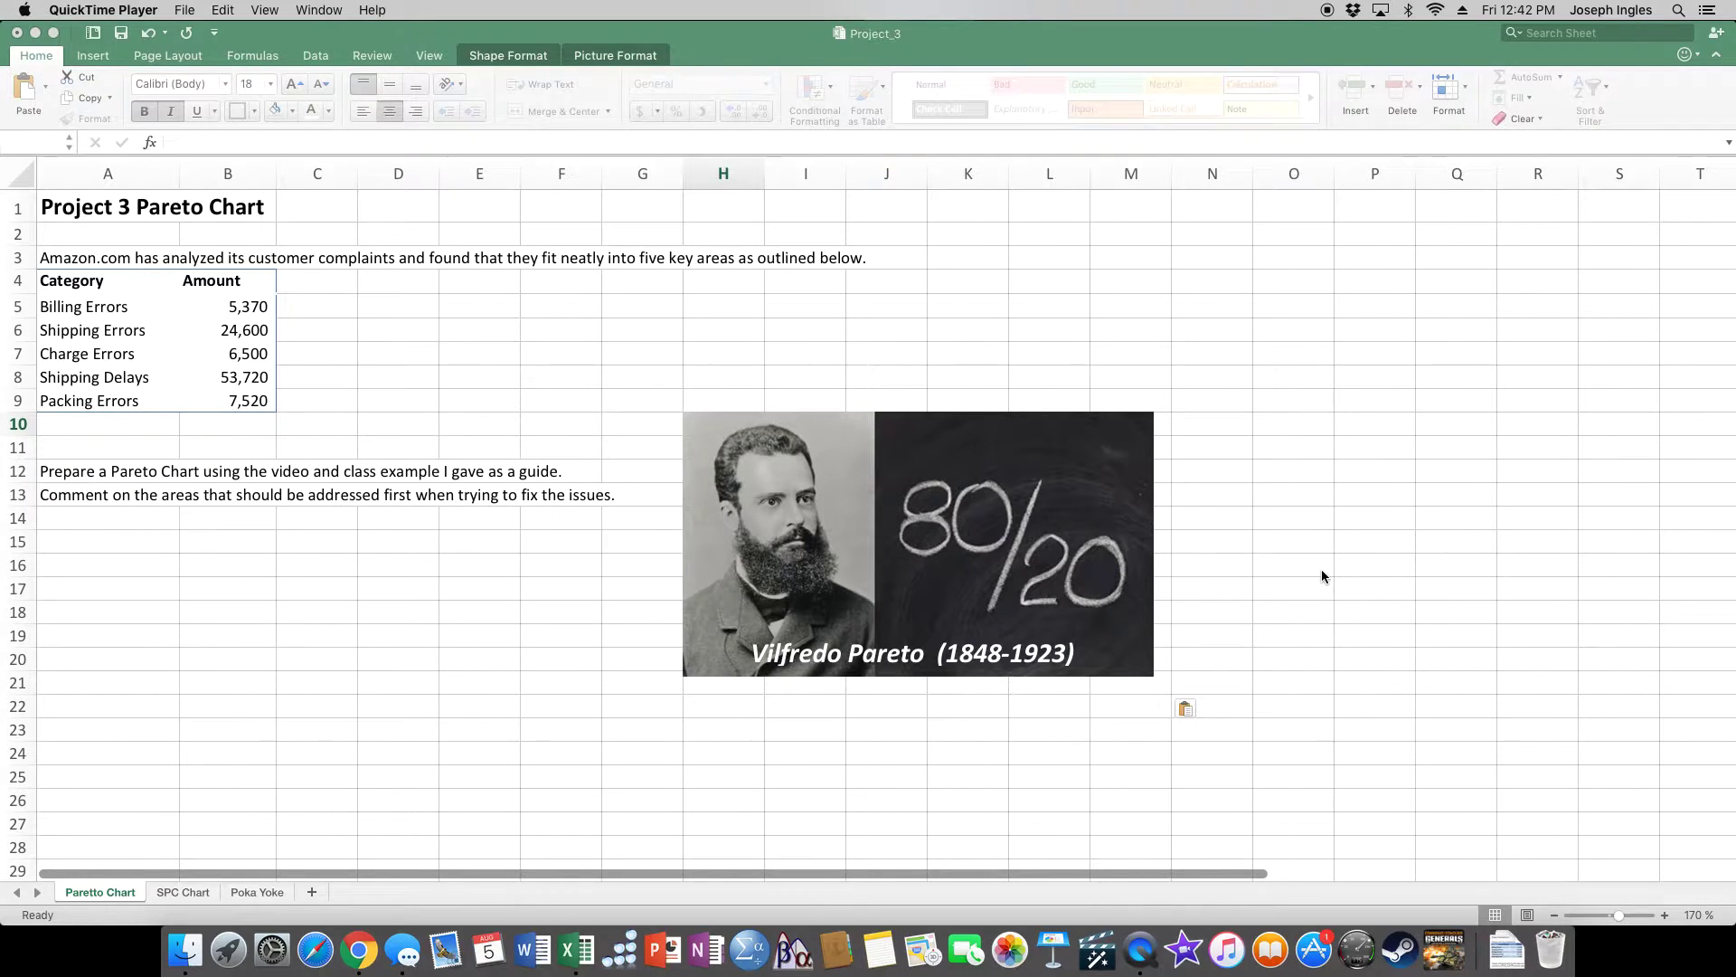
left_click(1237, 536)
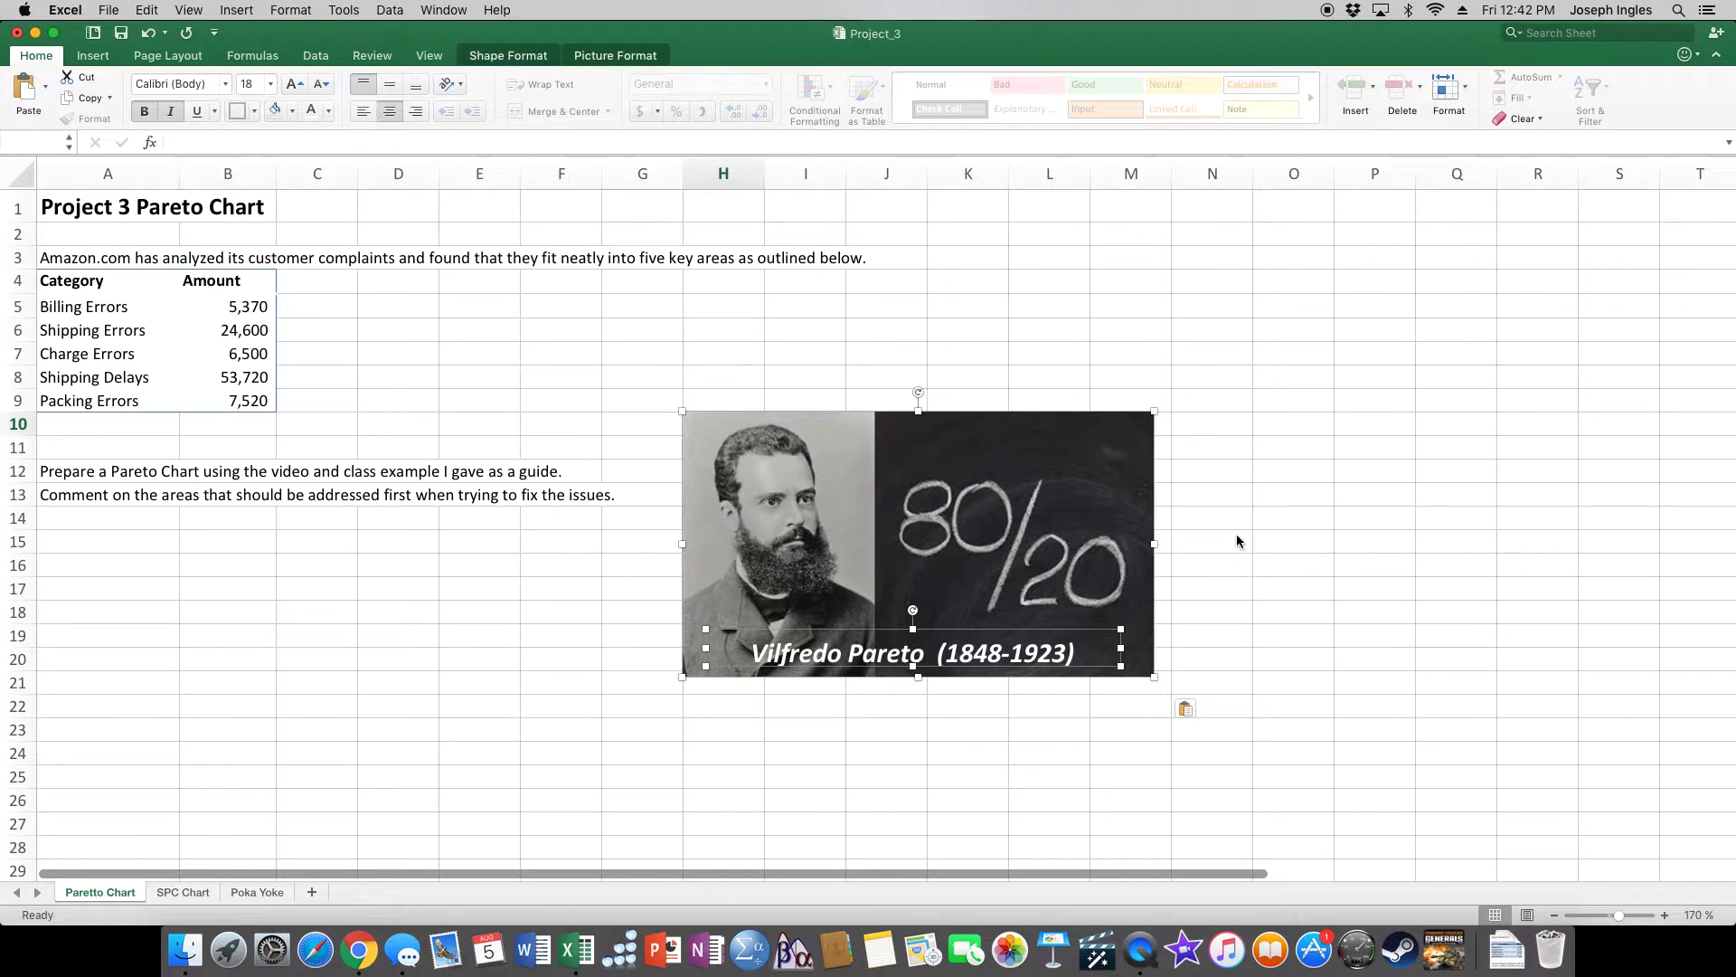
key("Delete")
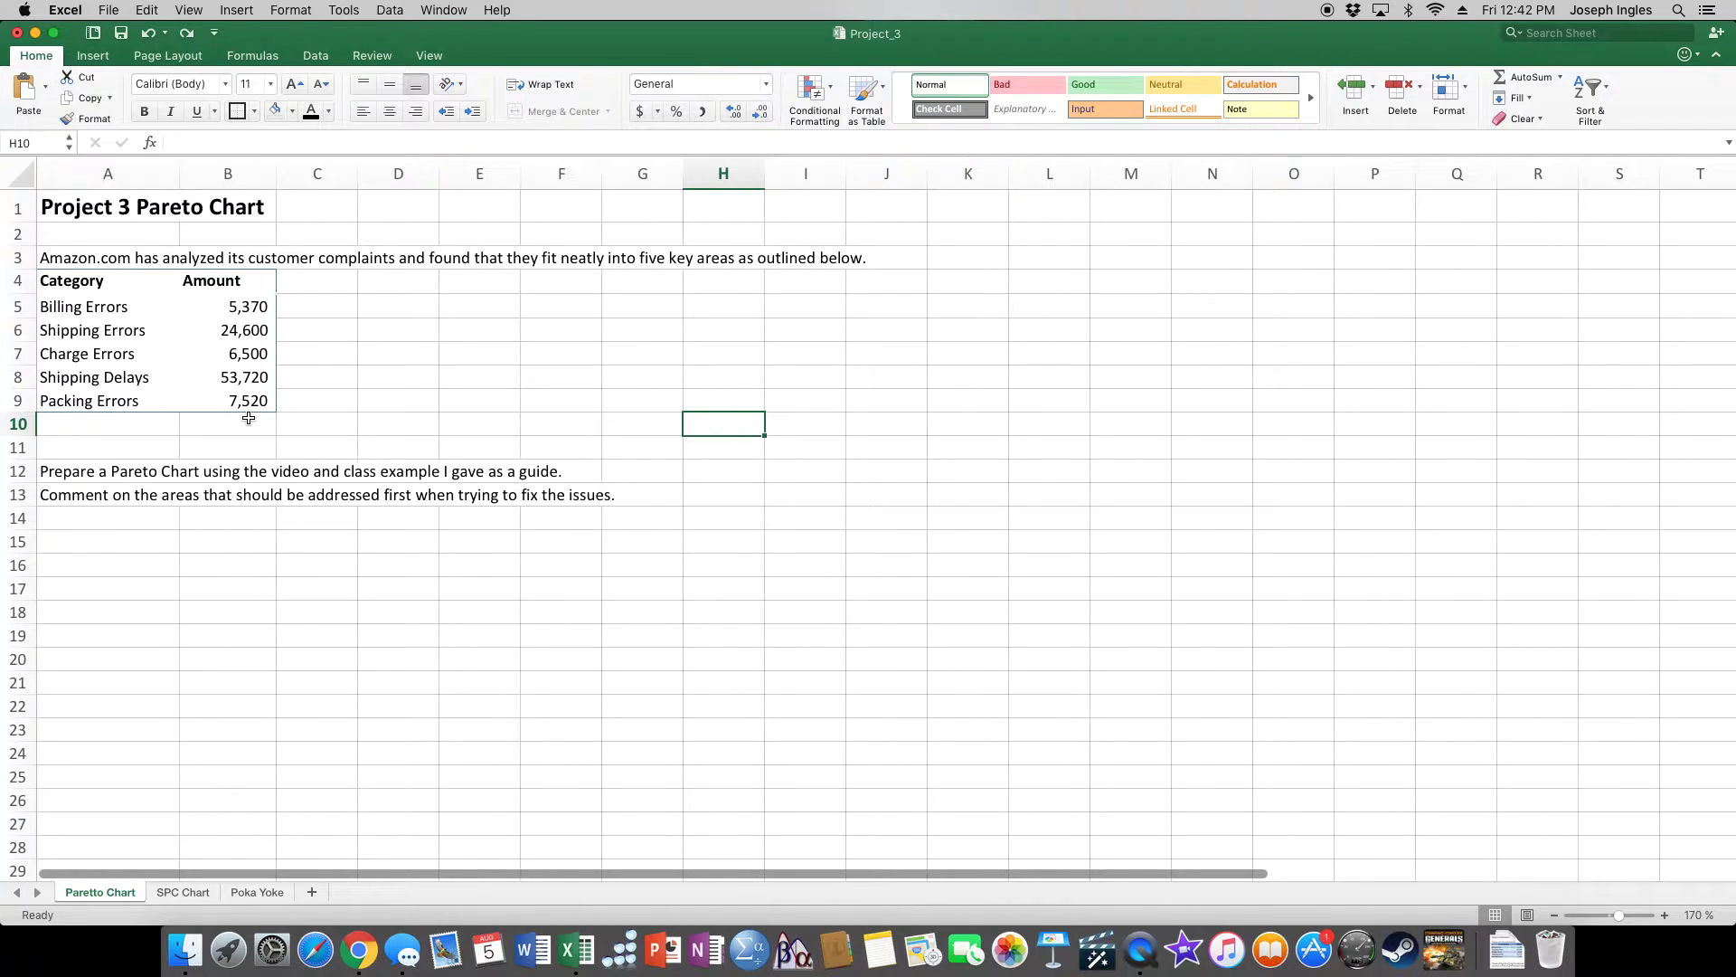
Step: Sort the Category and Amount table in A4:B9 by Amount, from largest to smallest
left_click(89, 279)
left_click_drag(90, 279, 229, 398)
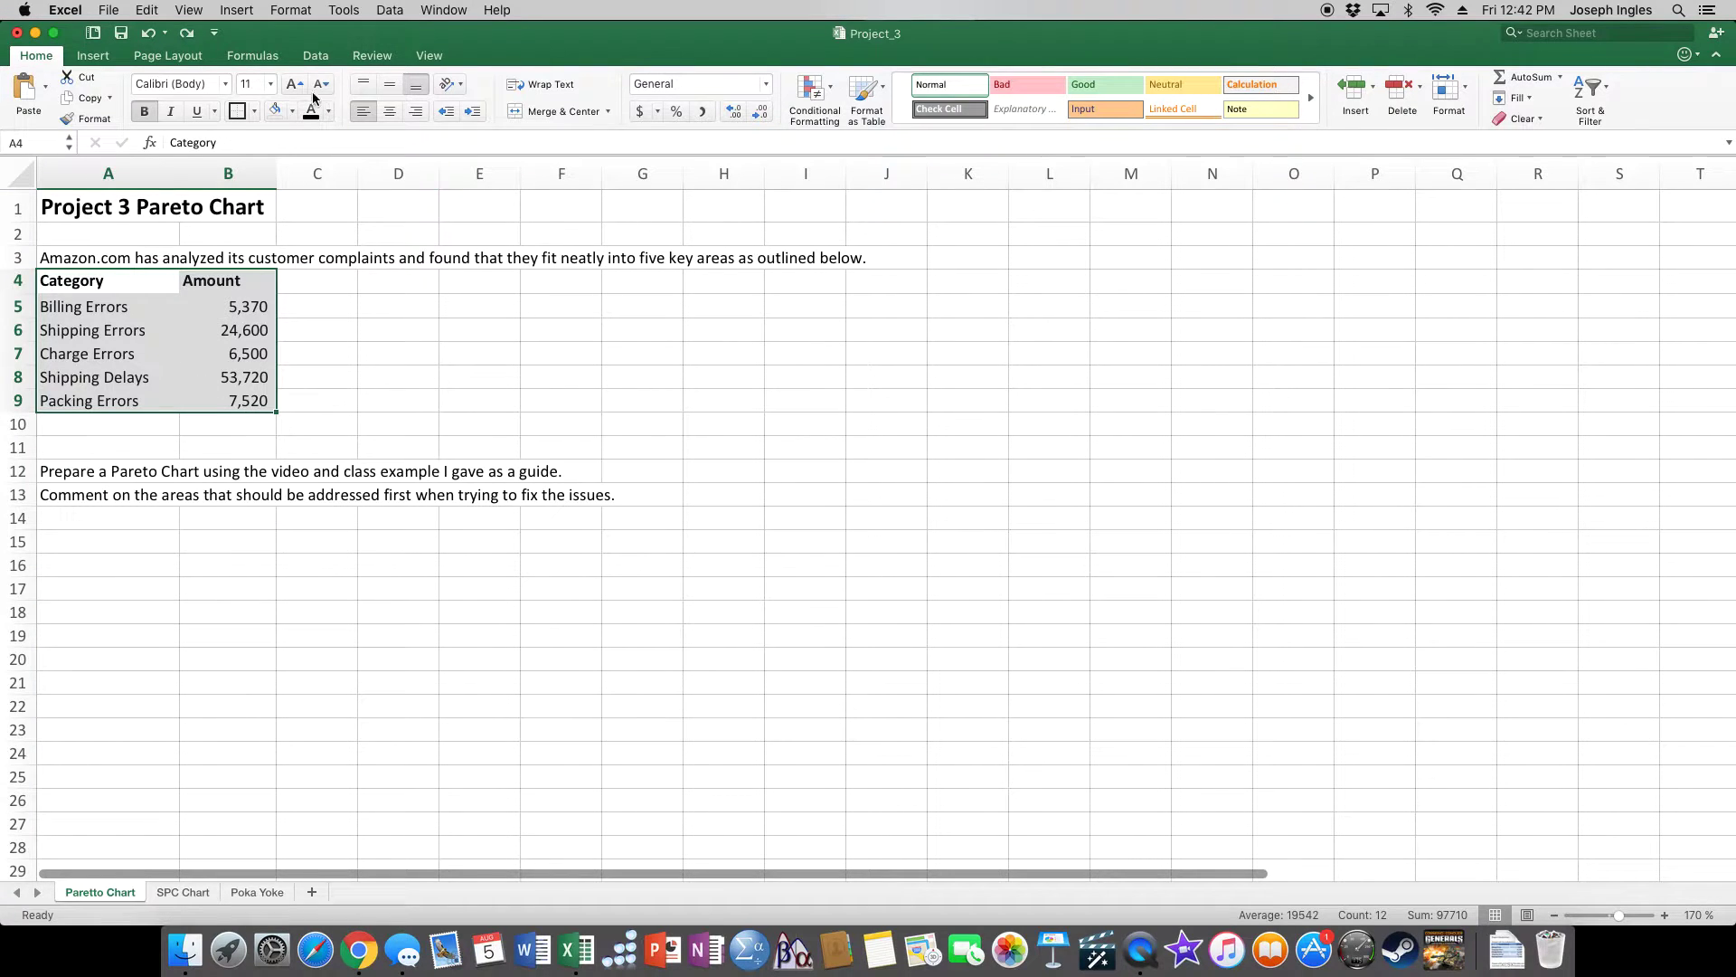
left_click(305, 60)
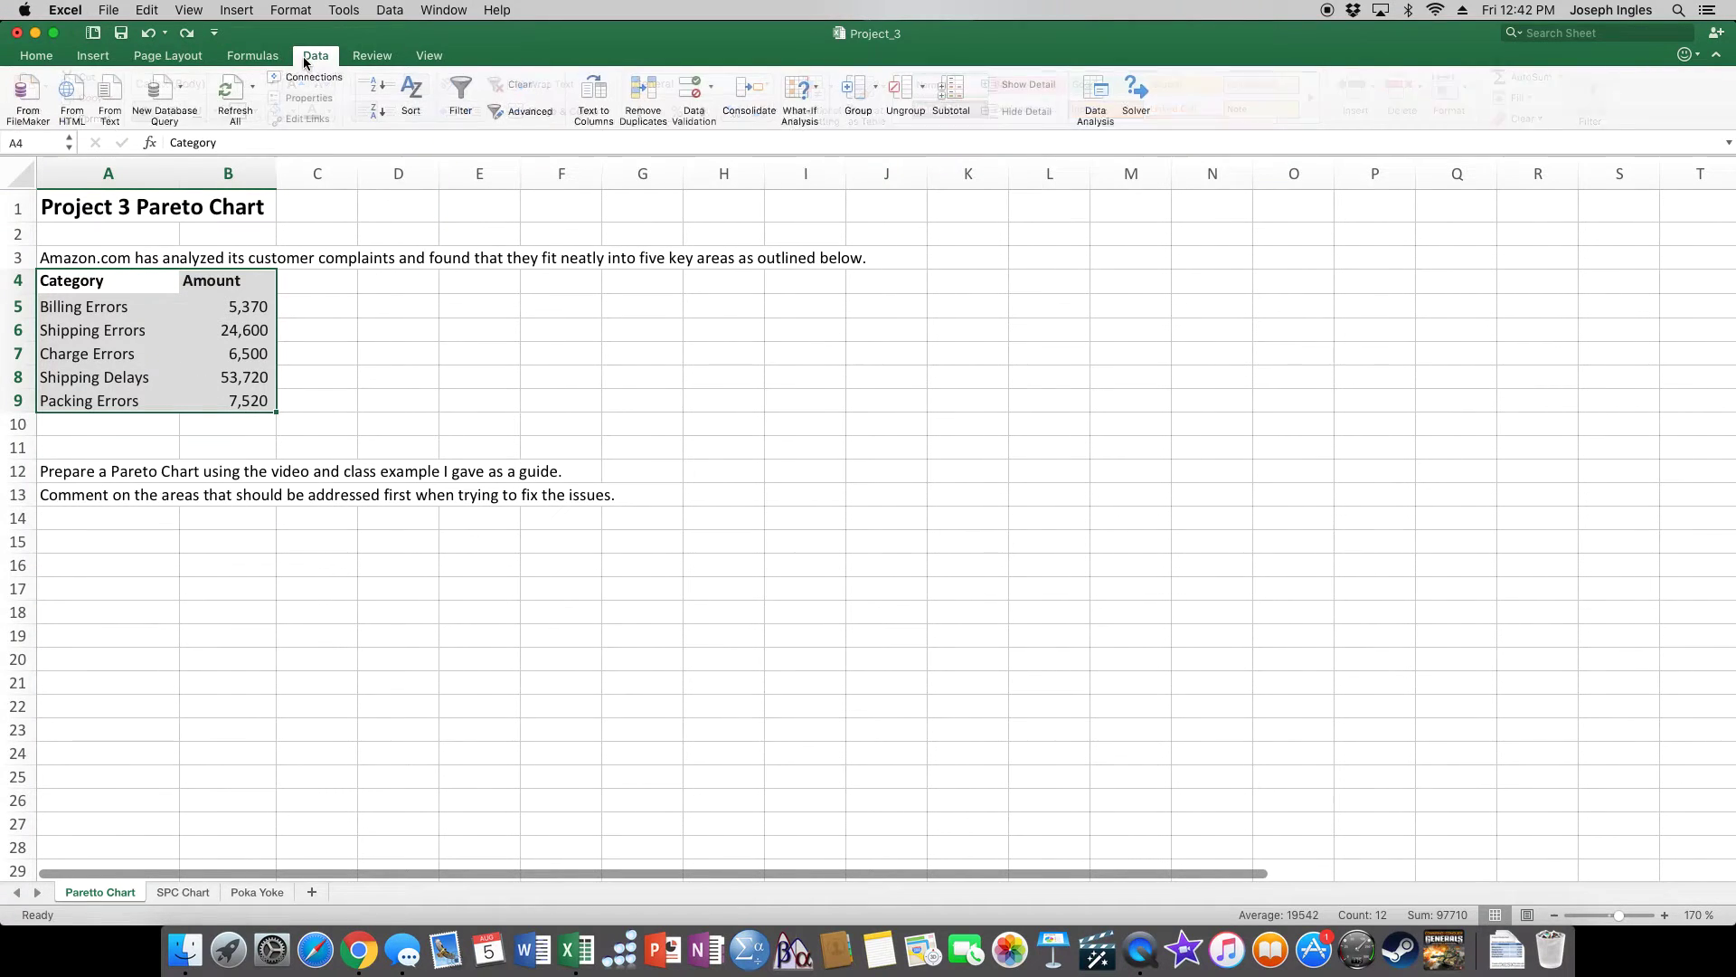
left_click(409, 93)
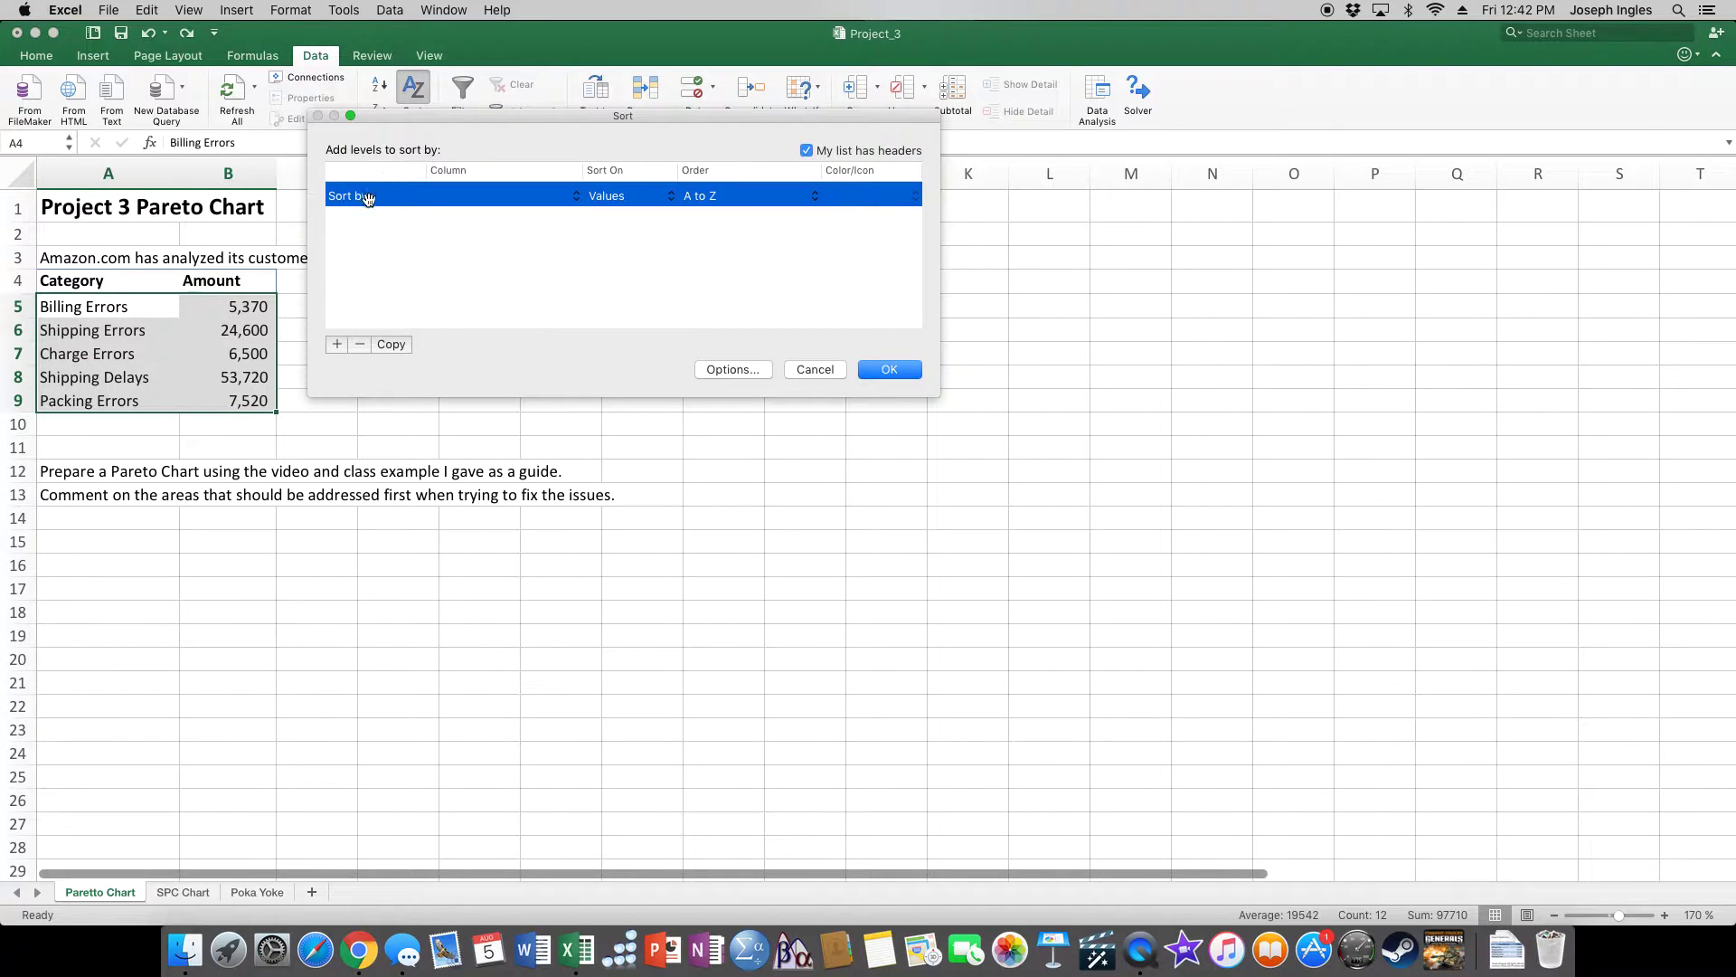
left_click(495, 196)
left_click(488, 208)
left_click(726, 196)
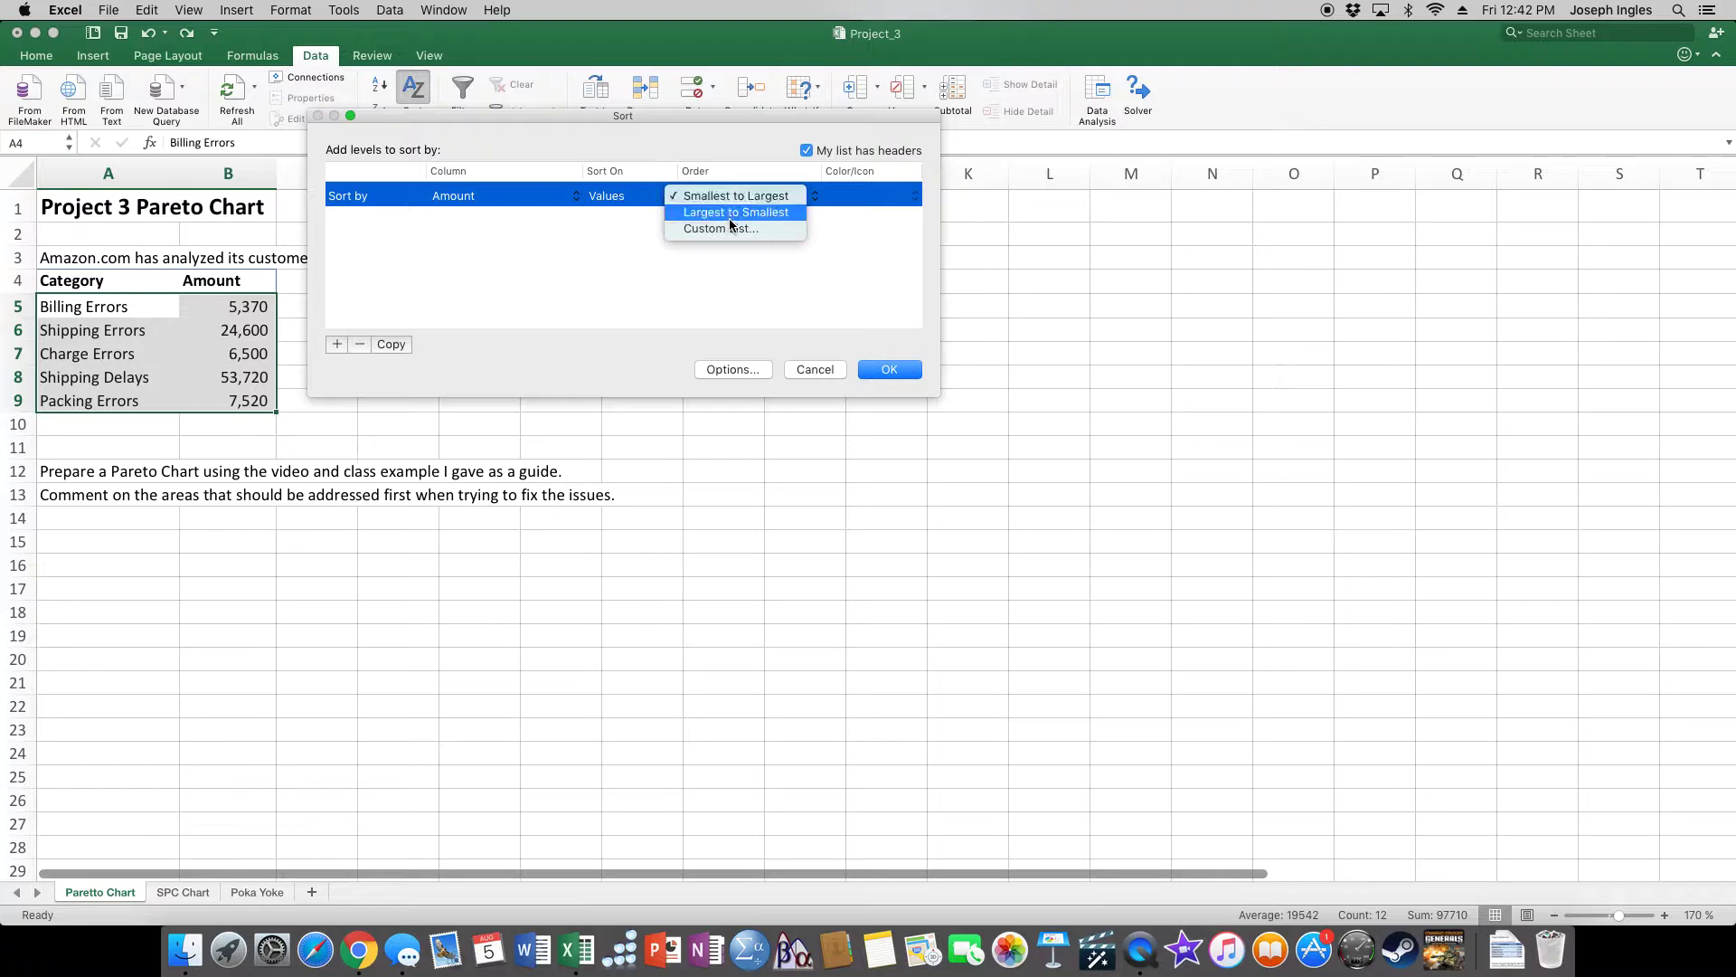
left_click(730, 217)
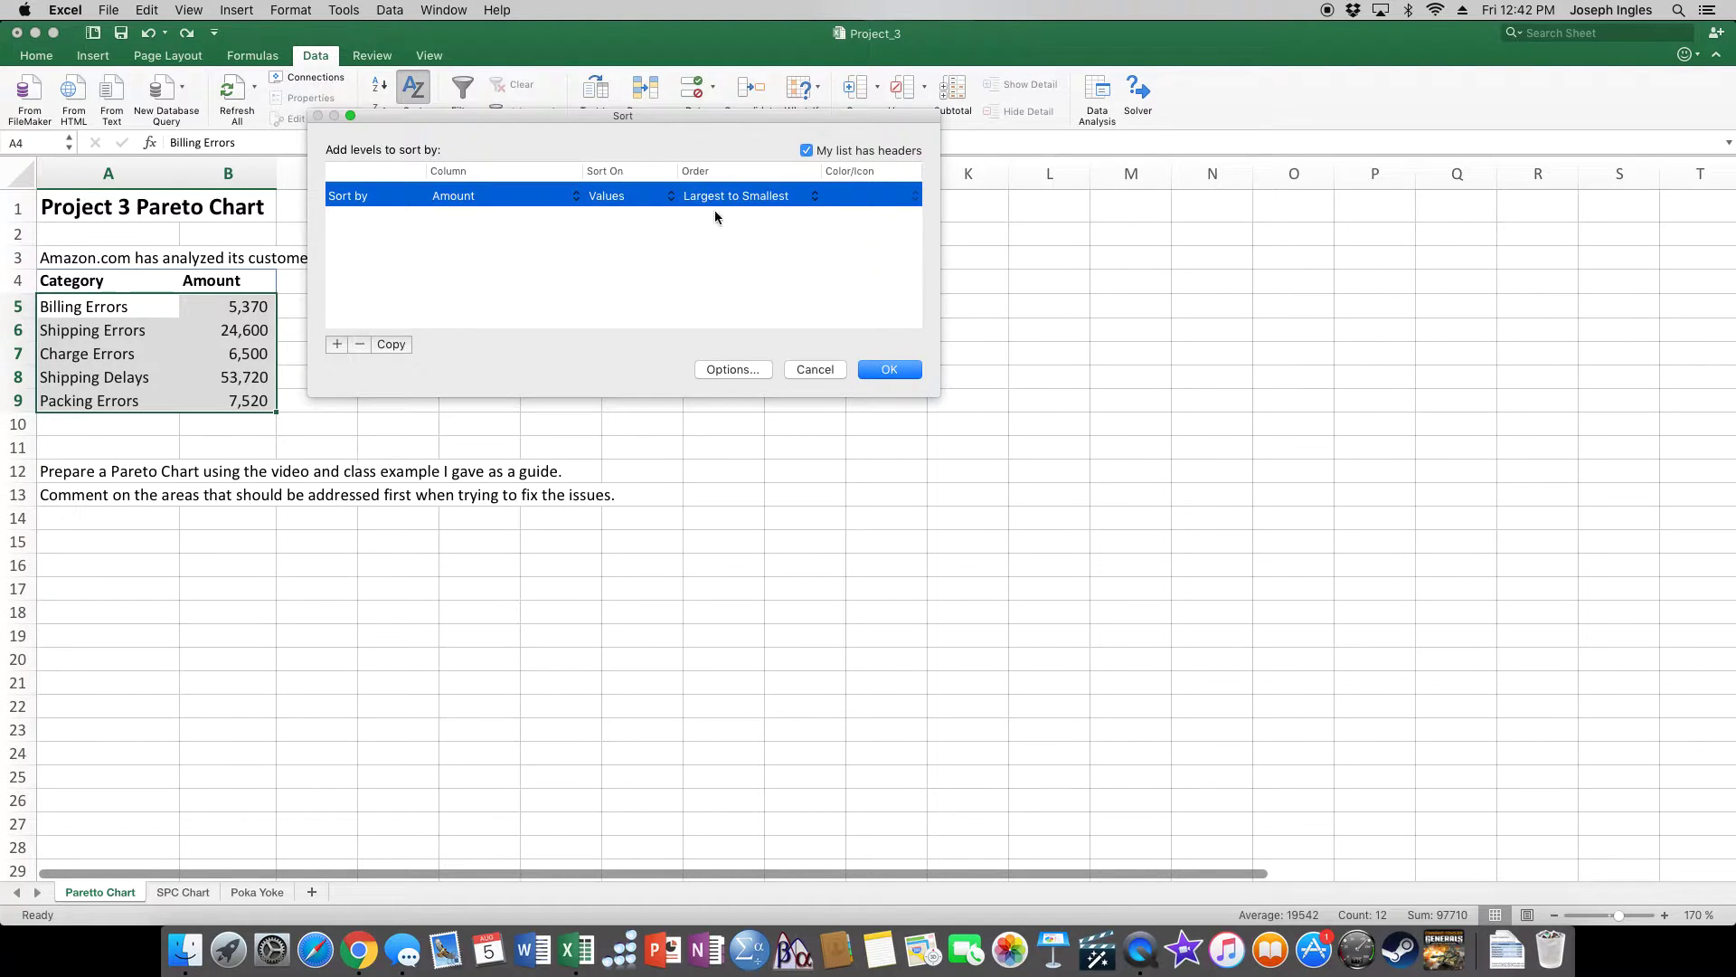
left_click_drag(557, 117, 589, 191)
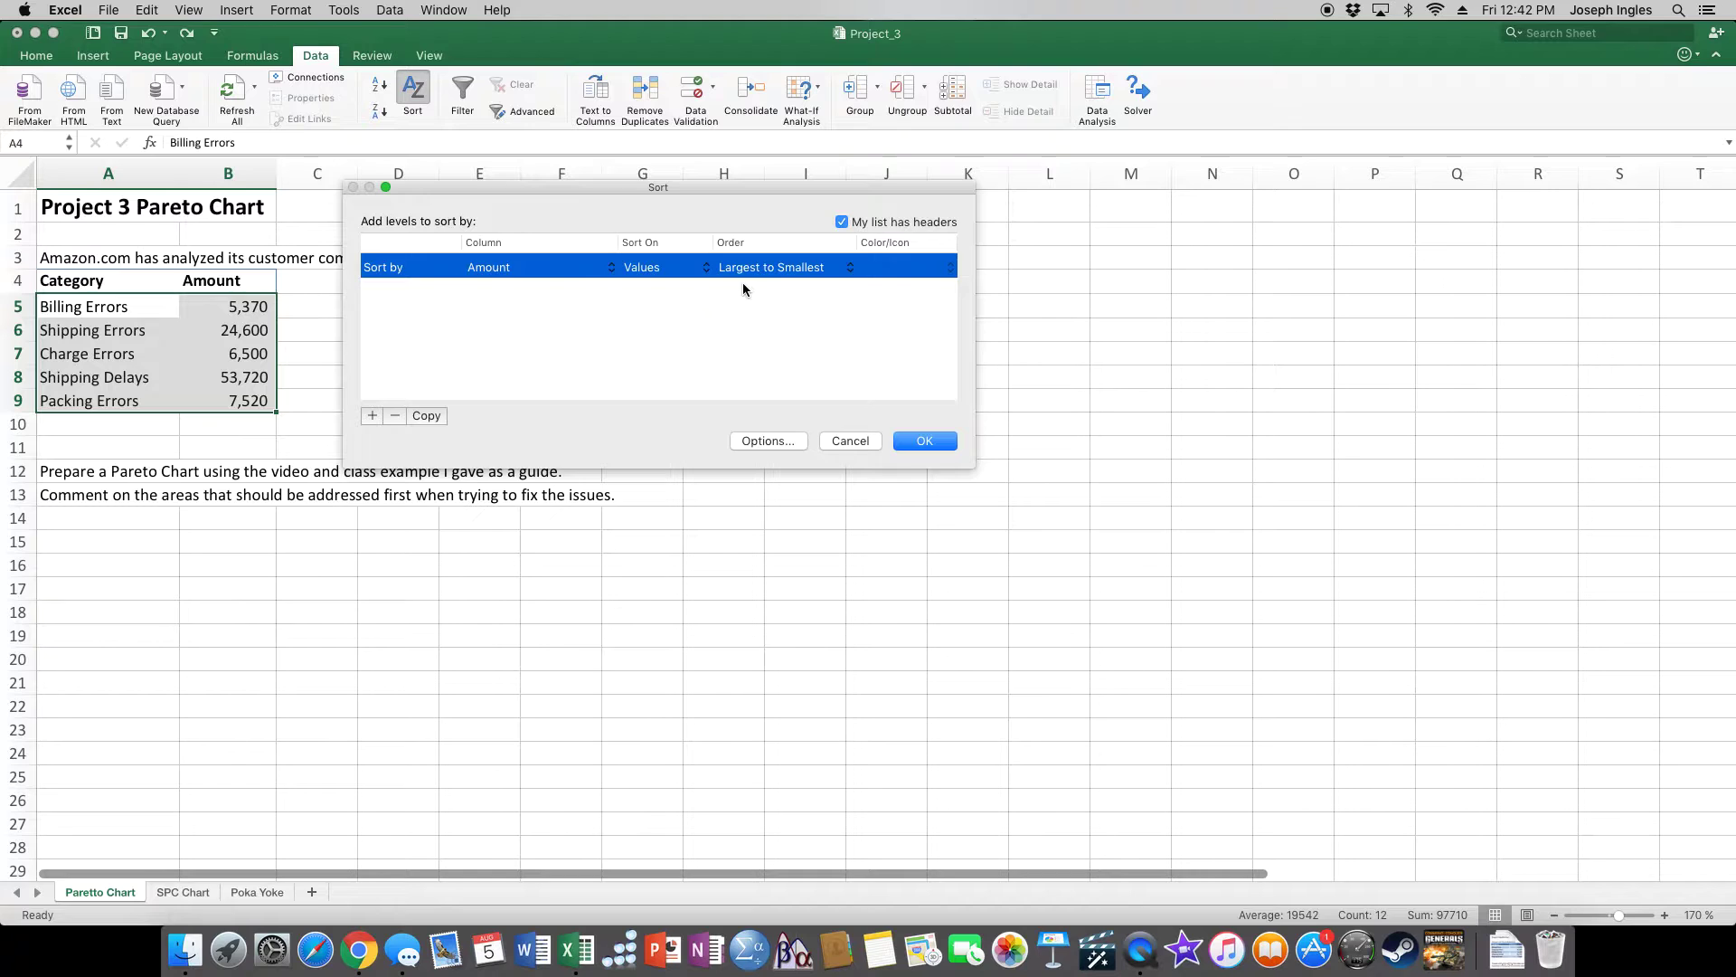
left_click(925, 441)
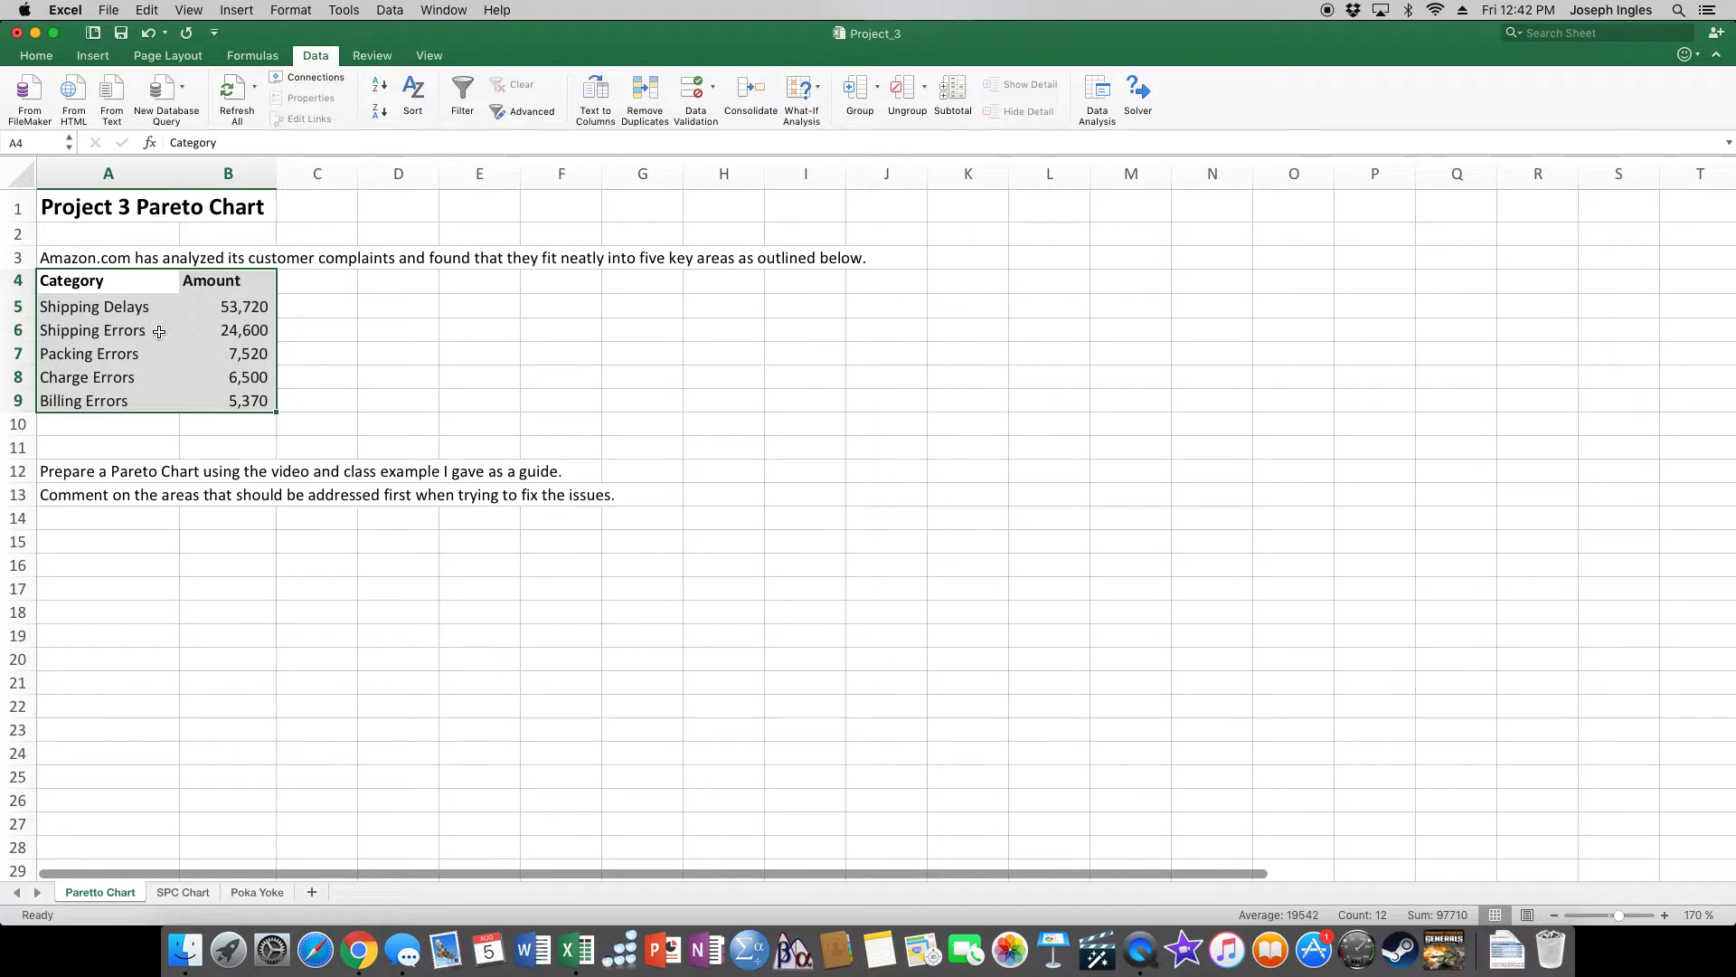
Step: Add a "Total" row in row 10 and sum the amounts B5:B9 in cell B10
left_click(226, 309)
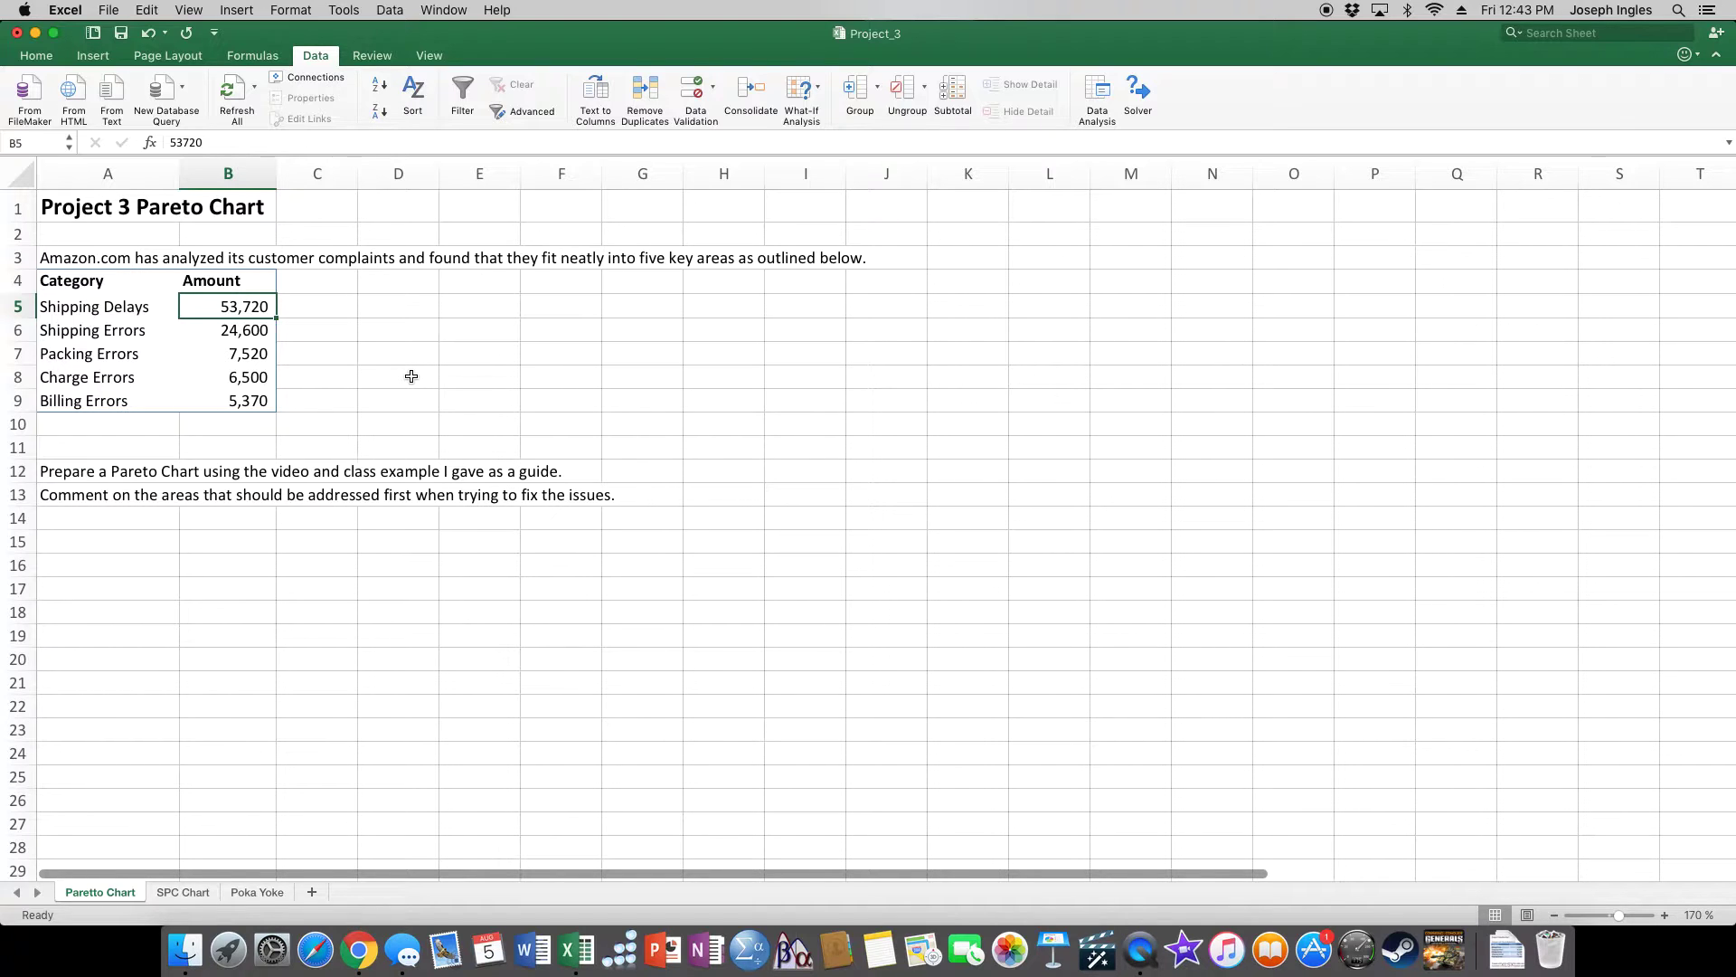
left_click(131, 421)
type("Total")
key("Tab")
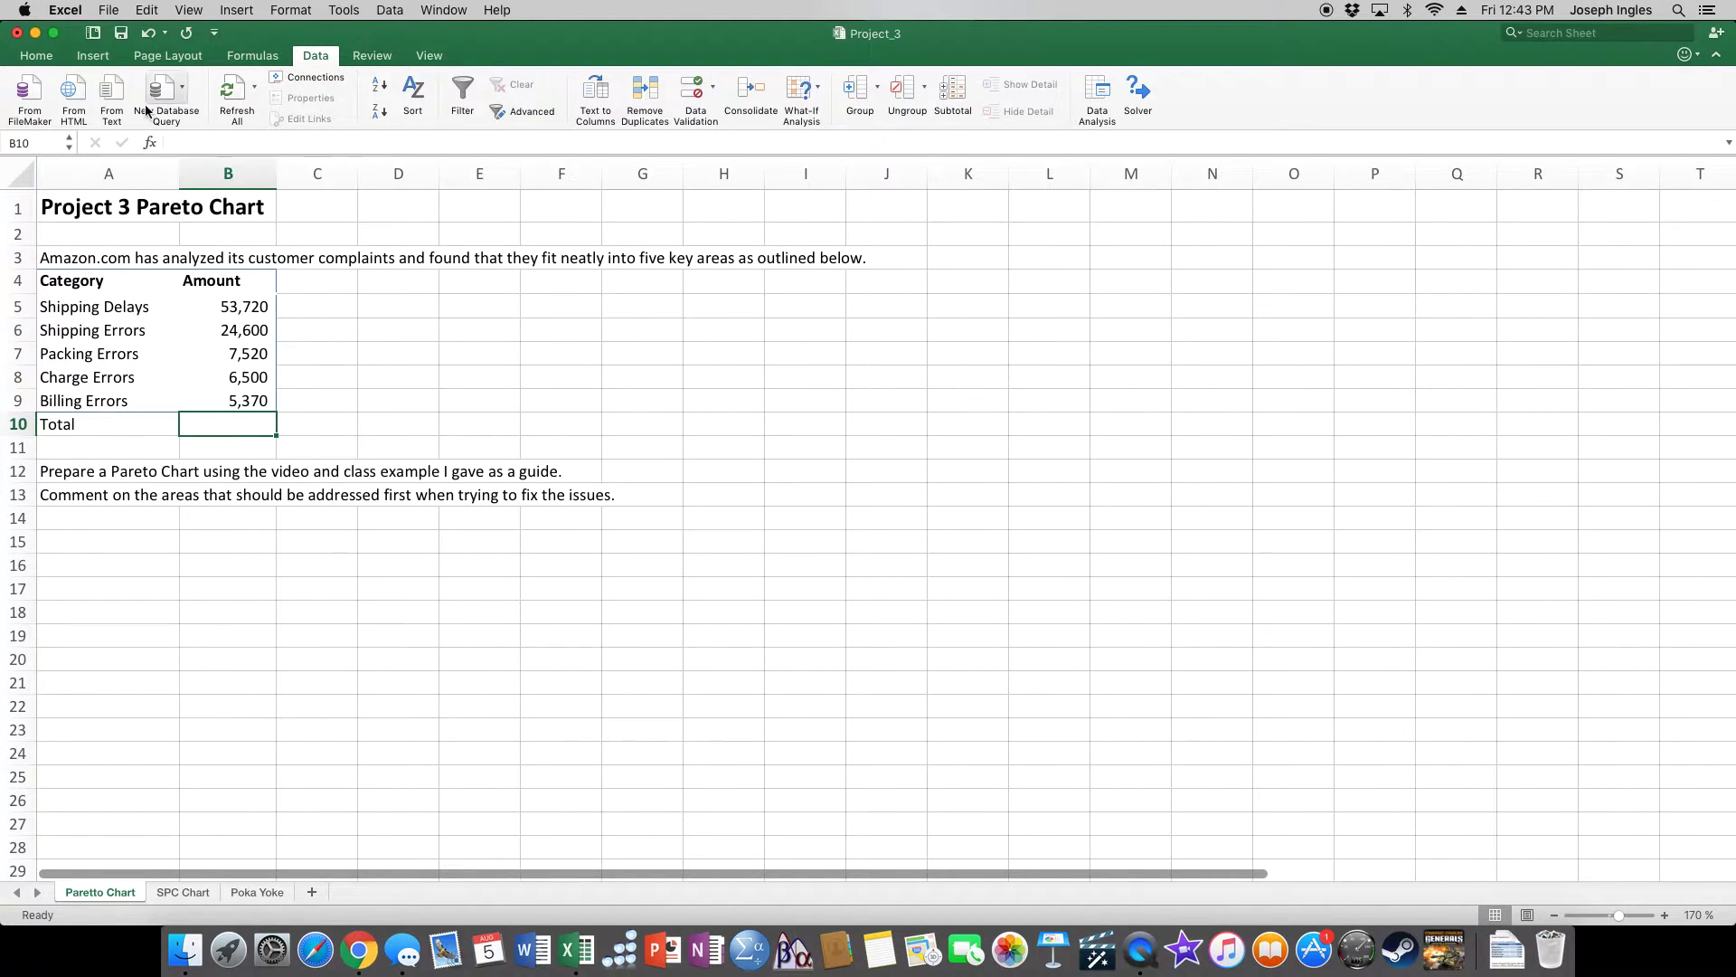
left_click(24, 57)
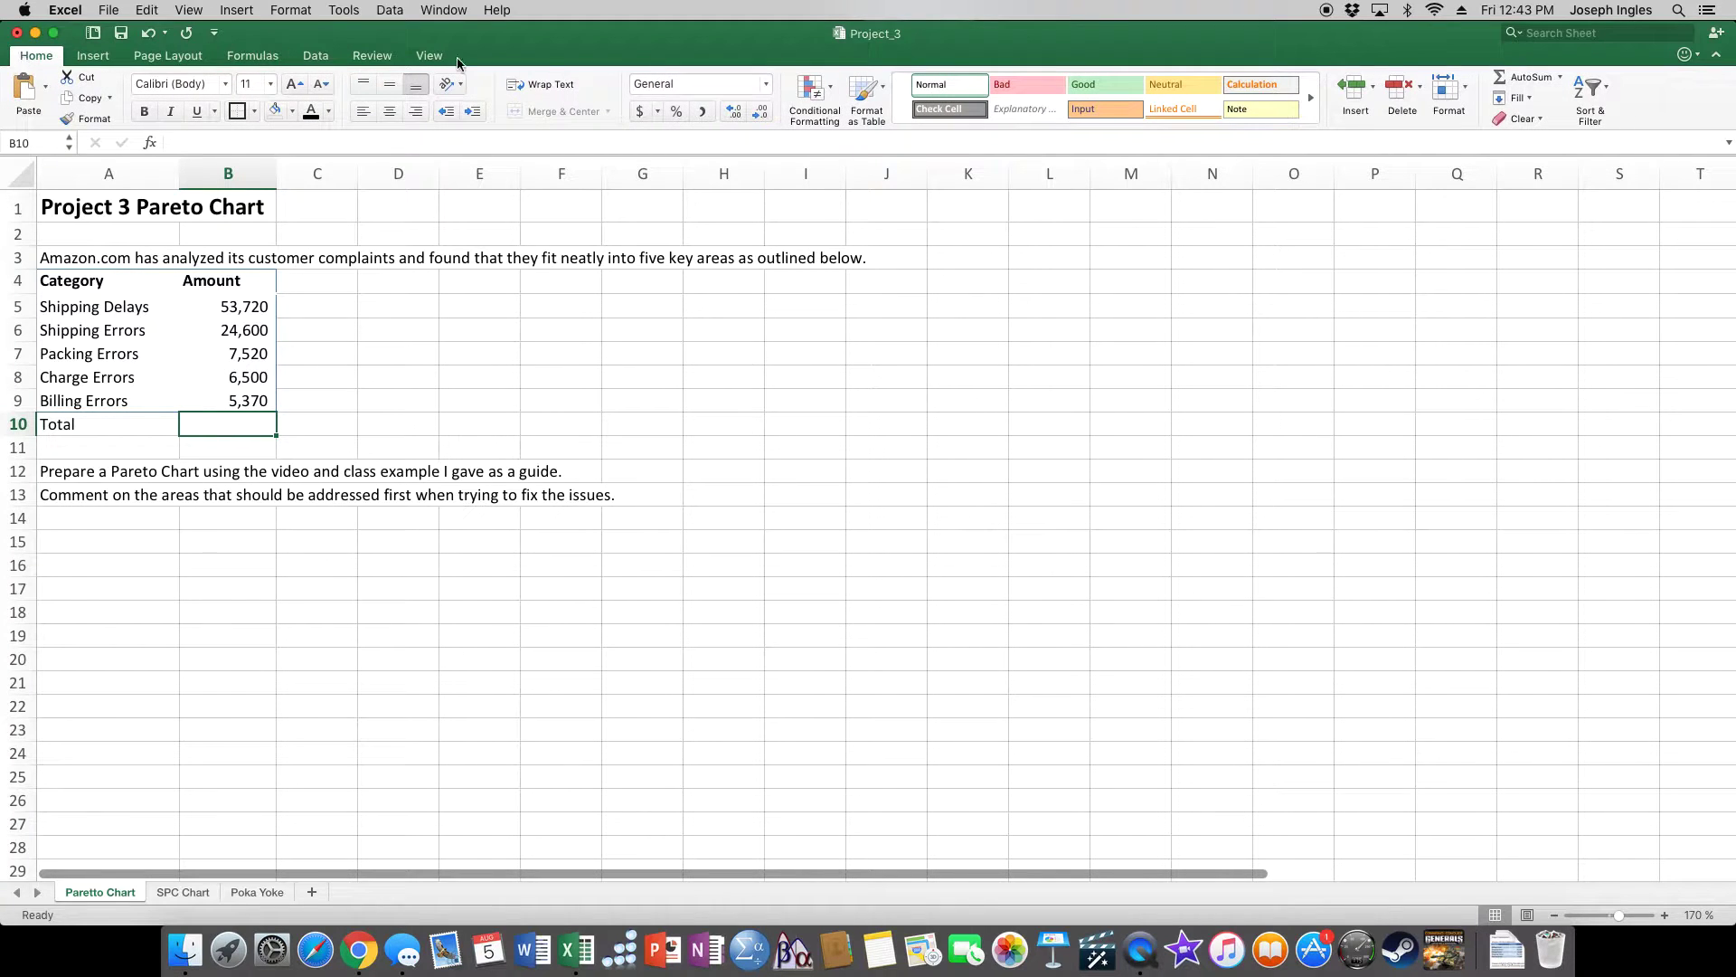
left_click(1512, 81)
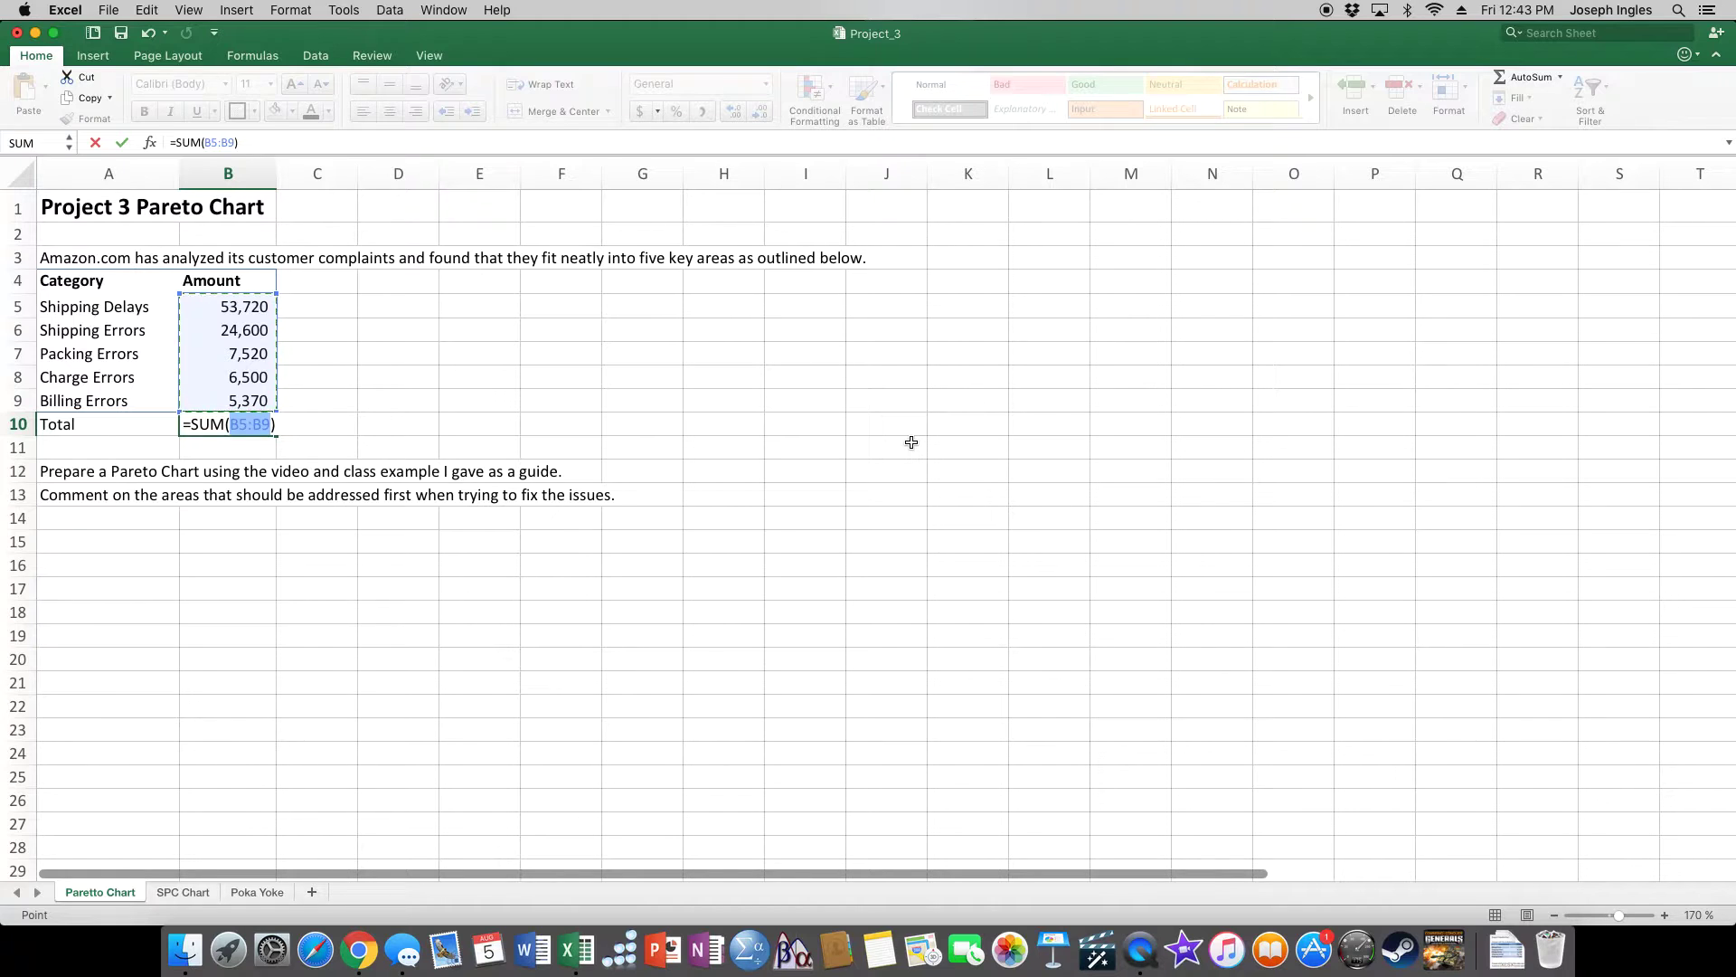
key("Return")
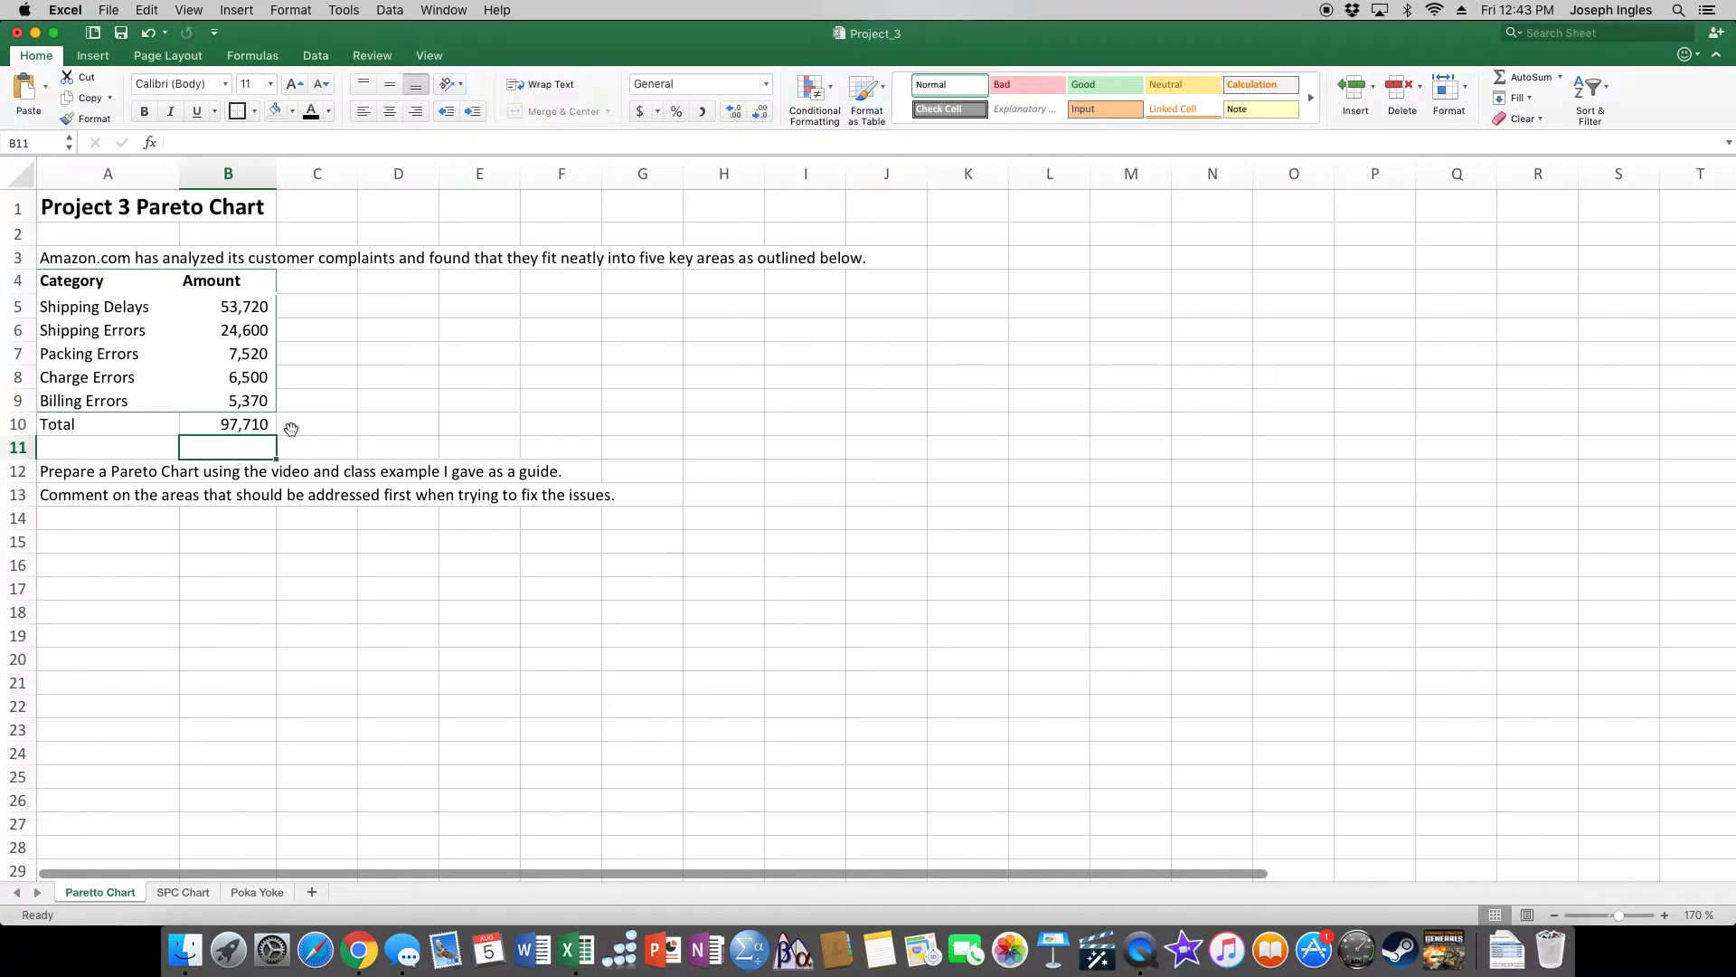
Step: Enter the header "%" in cell C4, beside Amount
left_click_drag(291, 429, 318, 287)
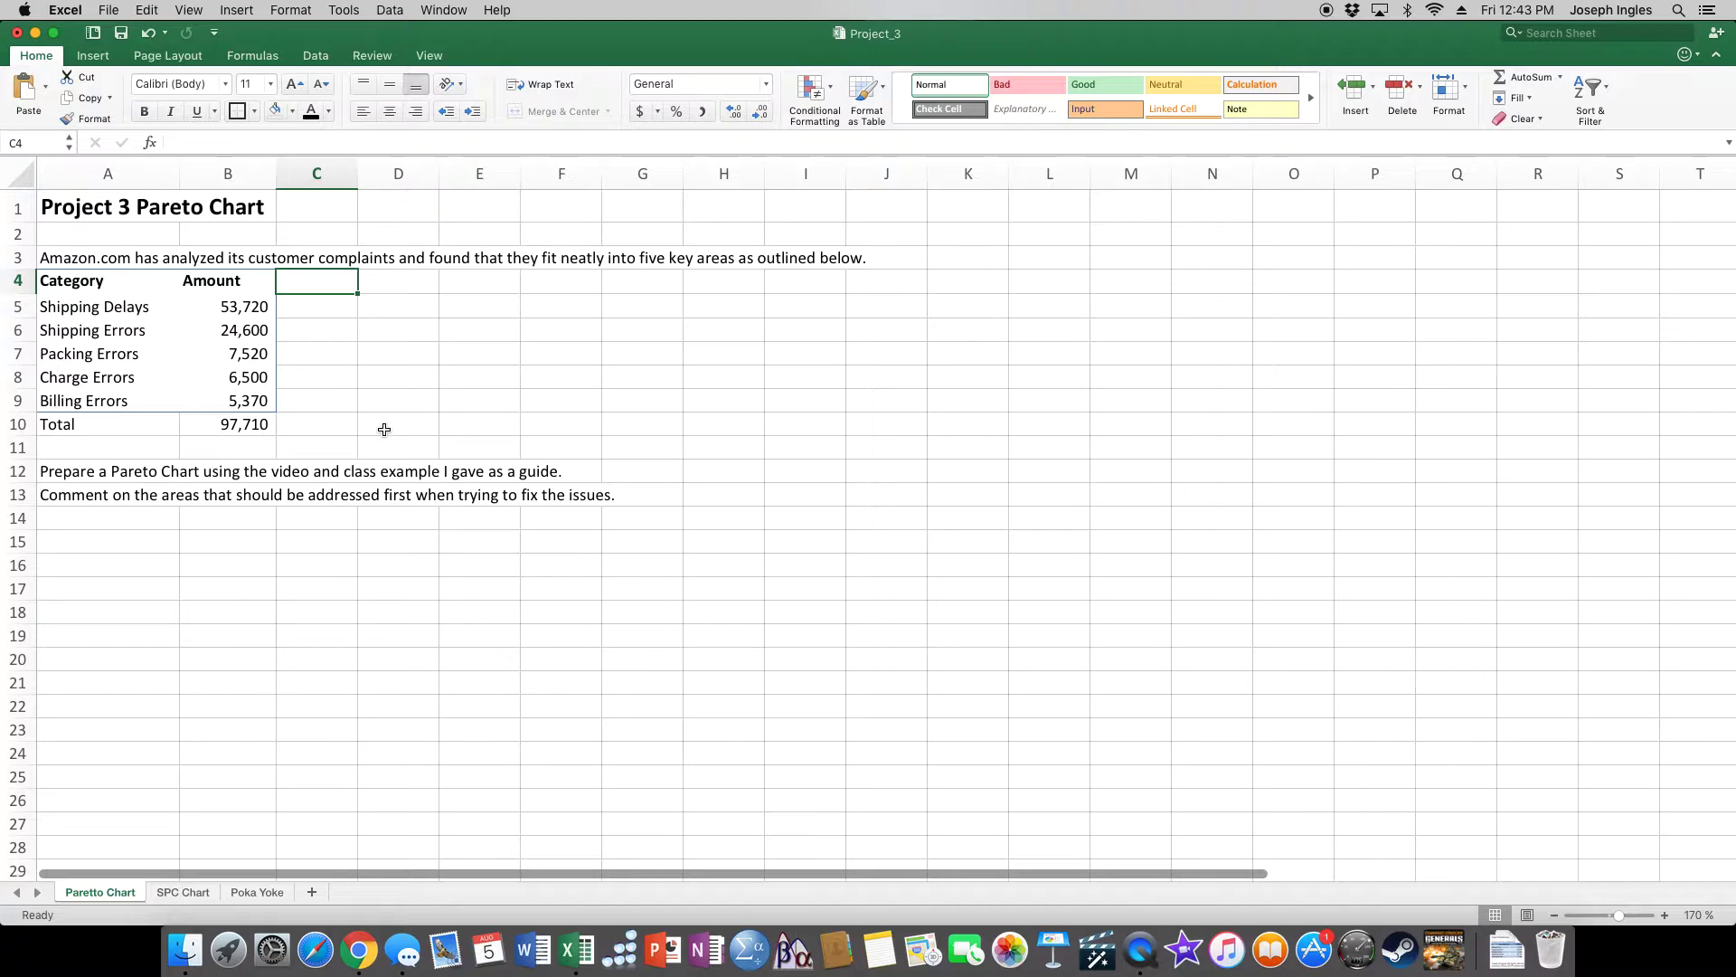
type("%")
key("Return")
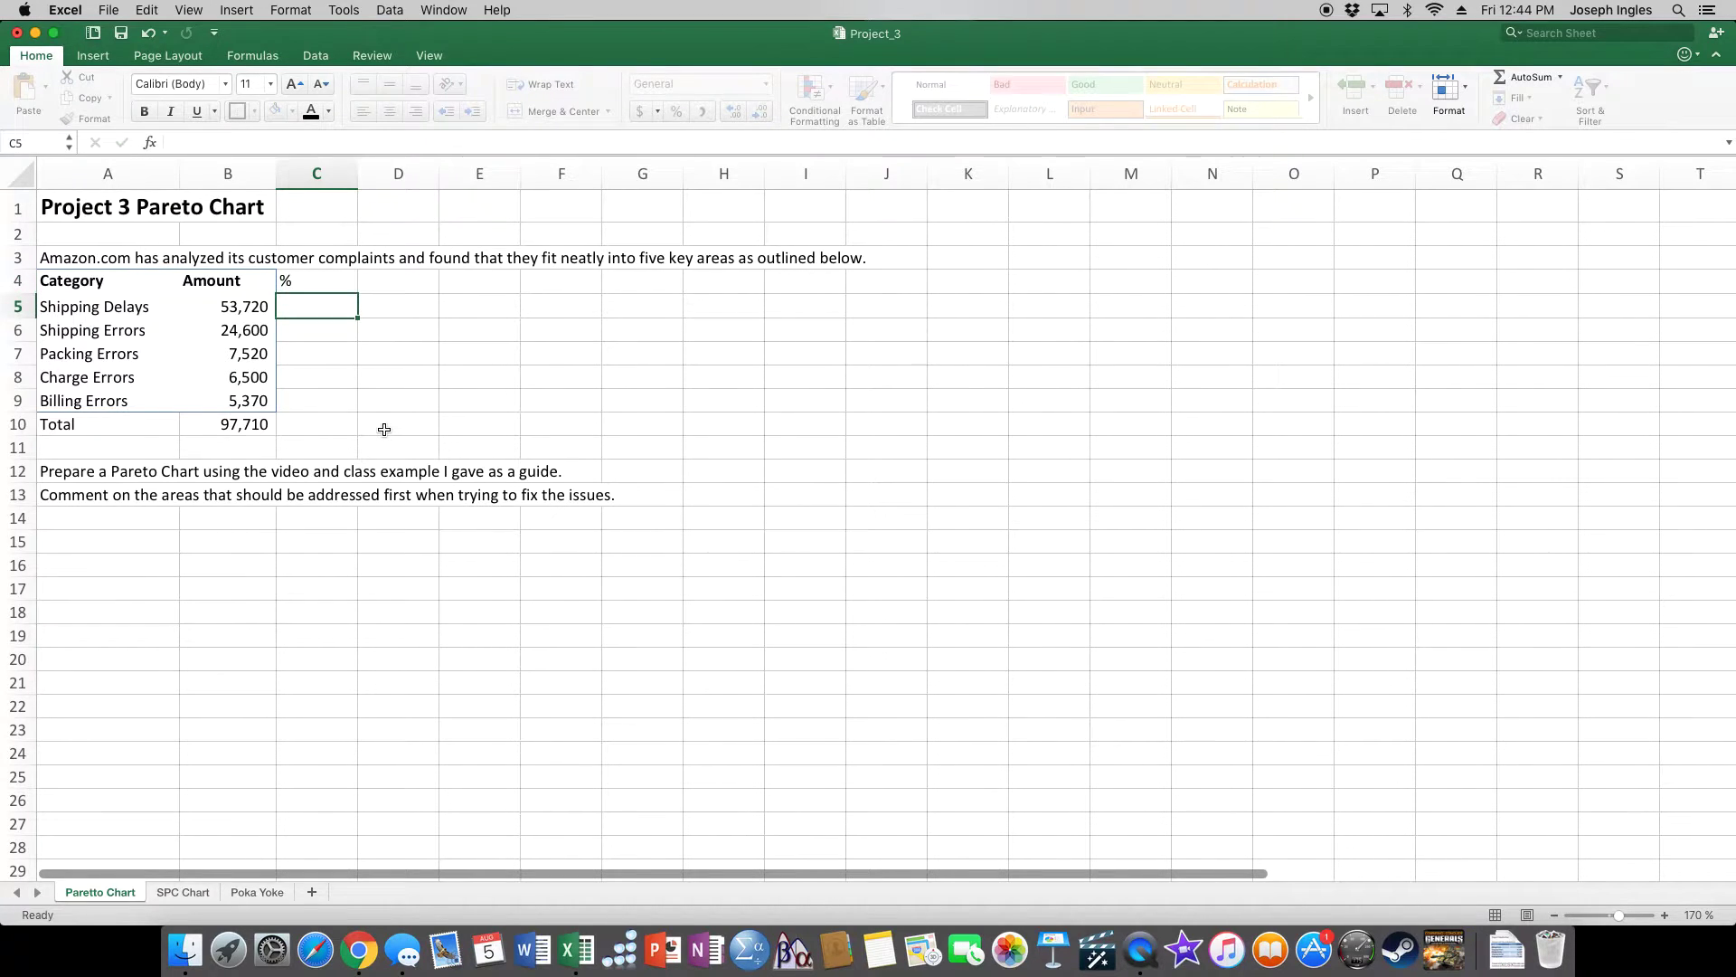
Step: Calculate Shipping Delays' share of the total in C5 with the formula =B5/$B$10
type("=")
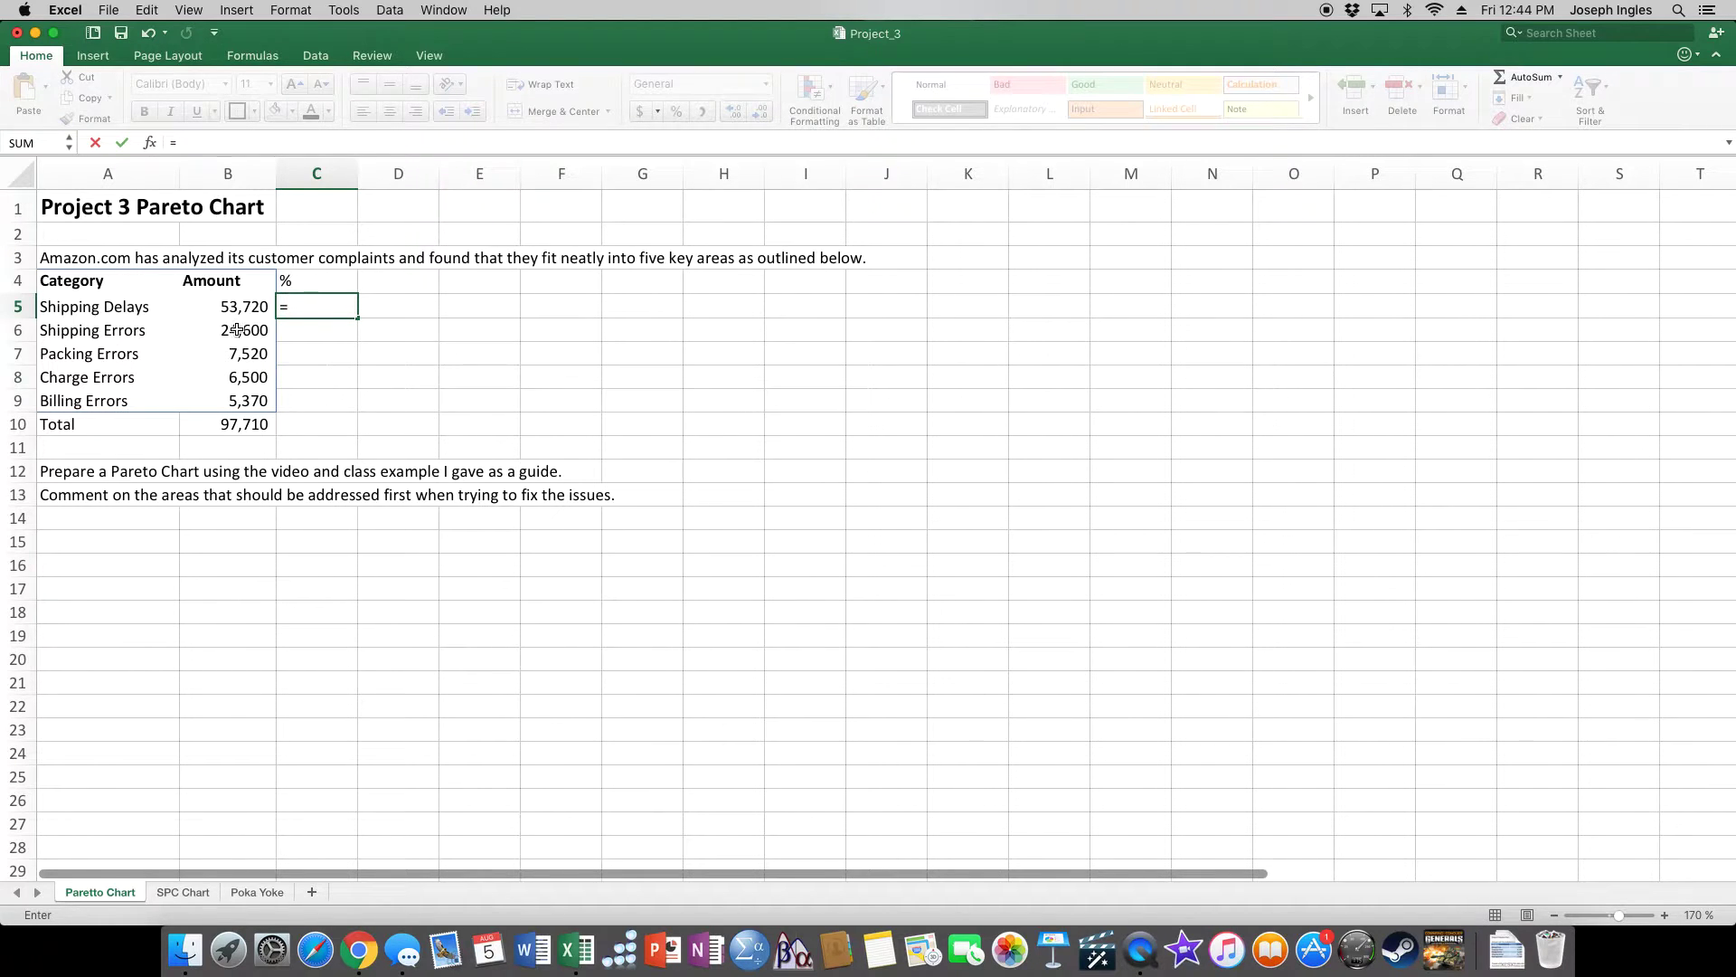
left_click(234, 308)
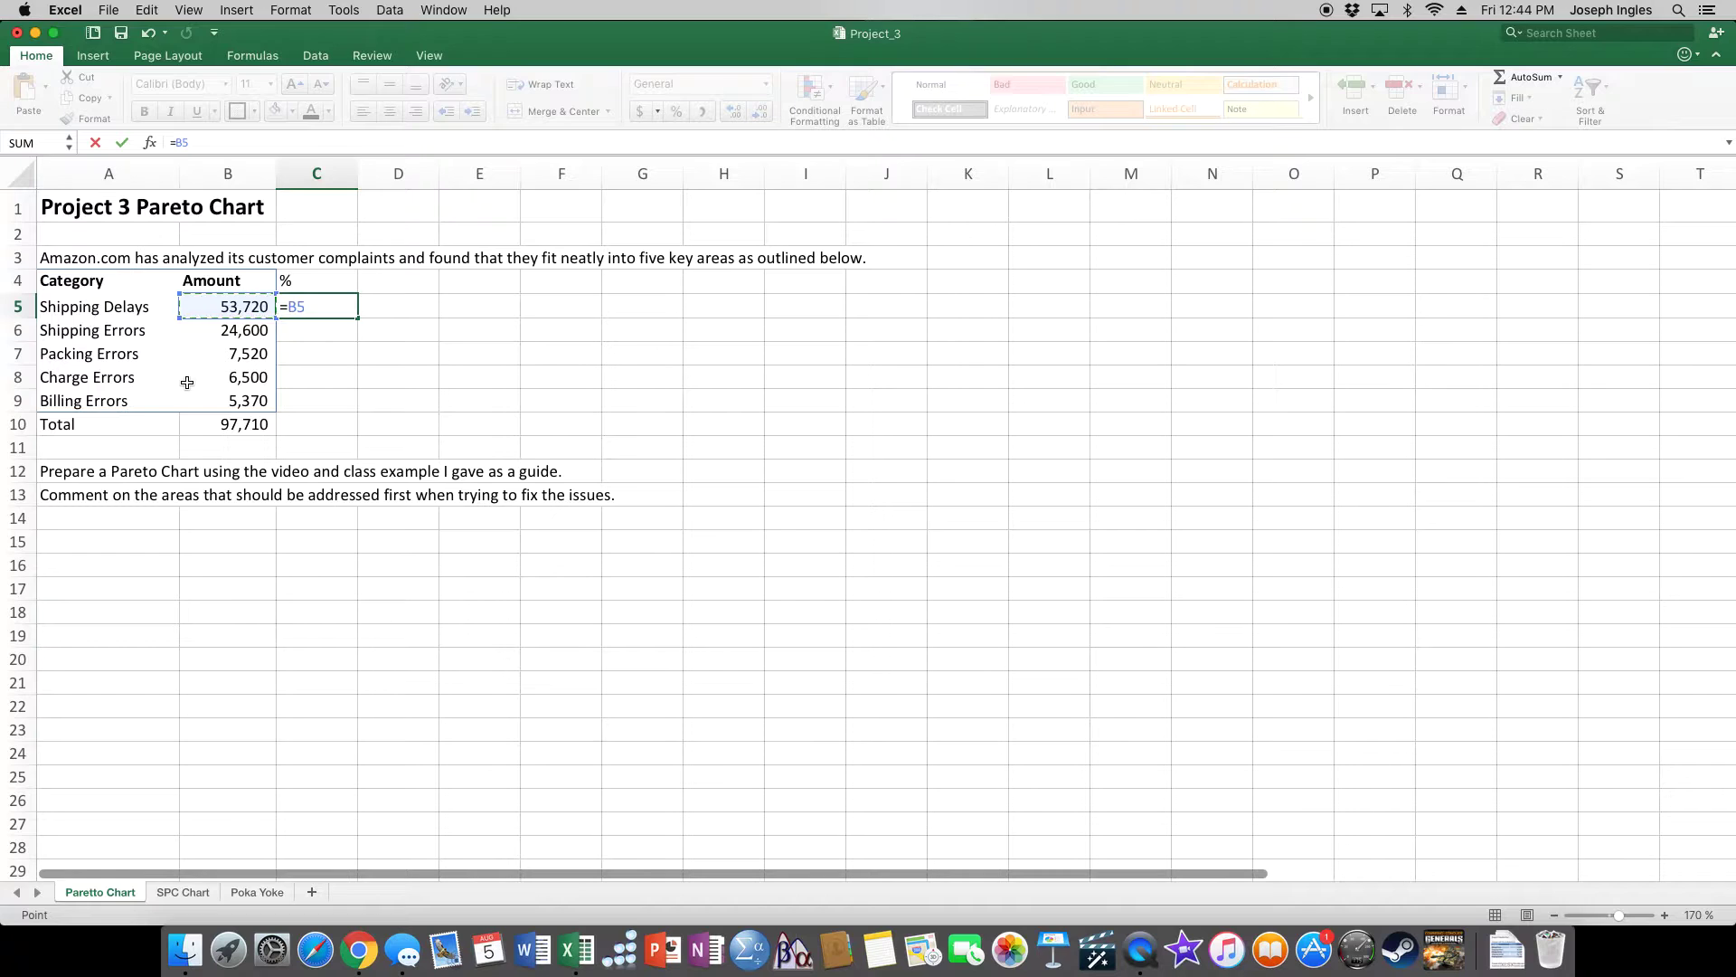
type("/")
left_click(211, 426)
key("super+t")
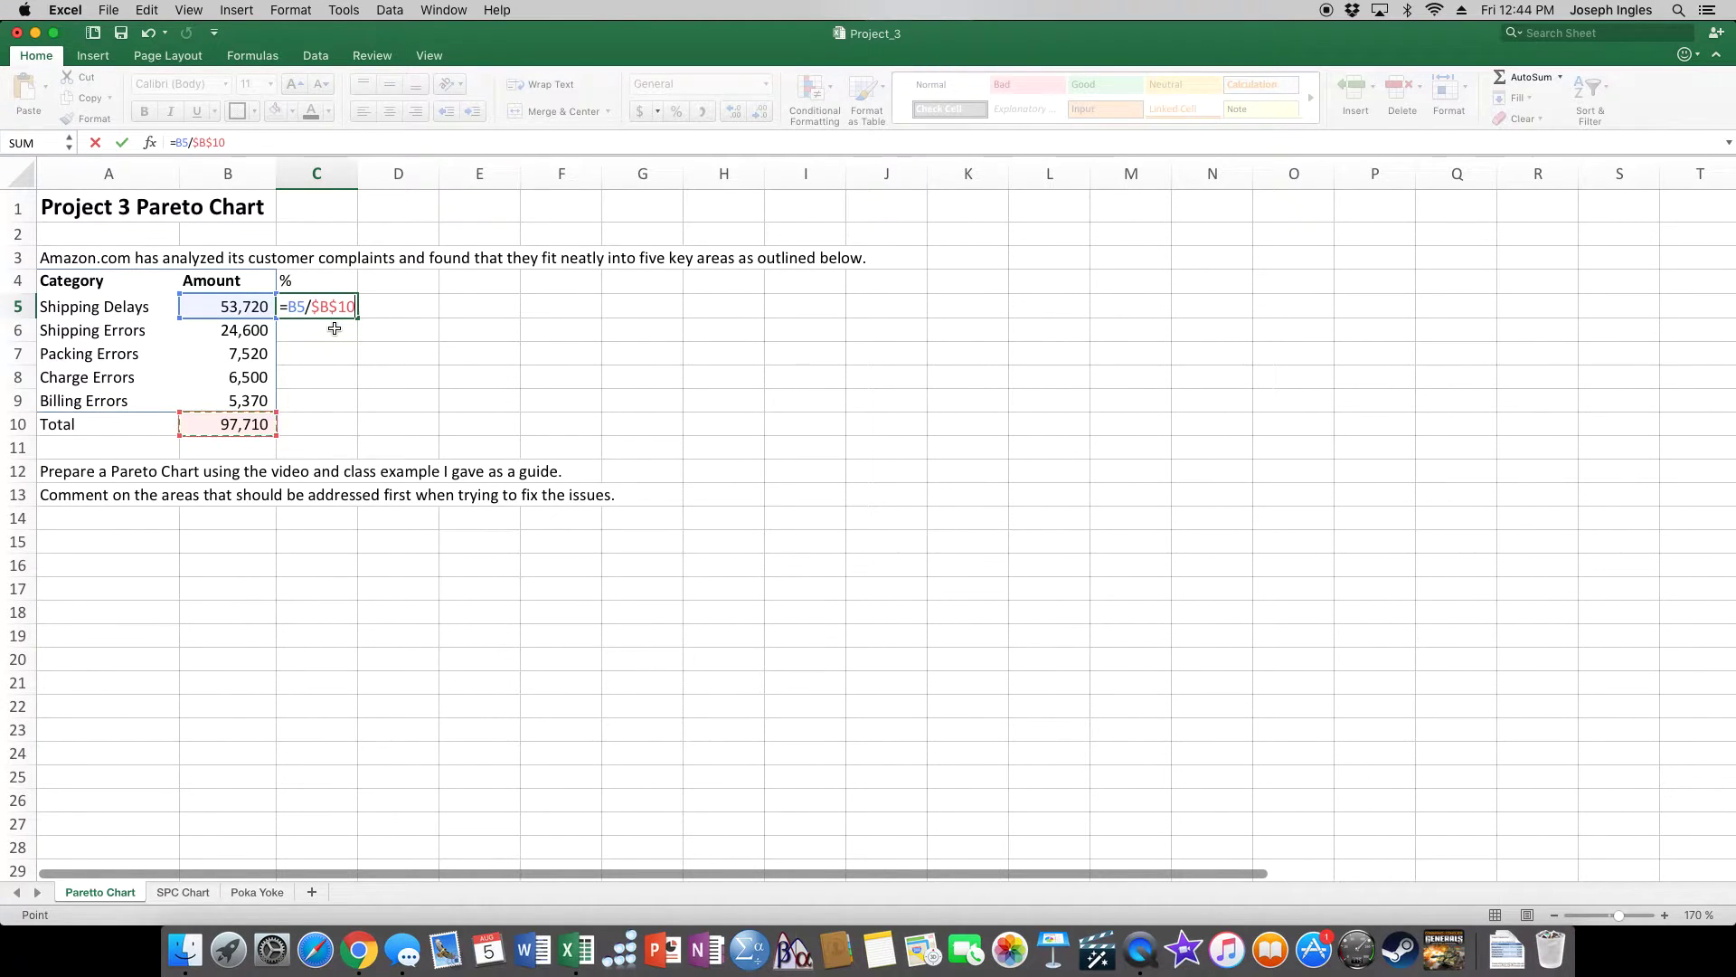
key("Return")
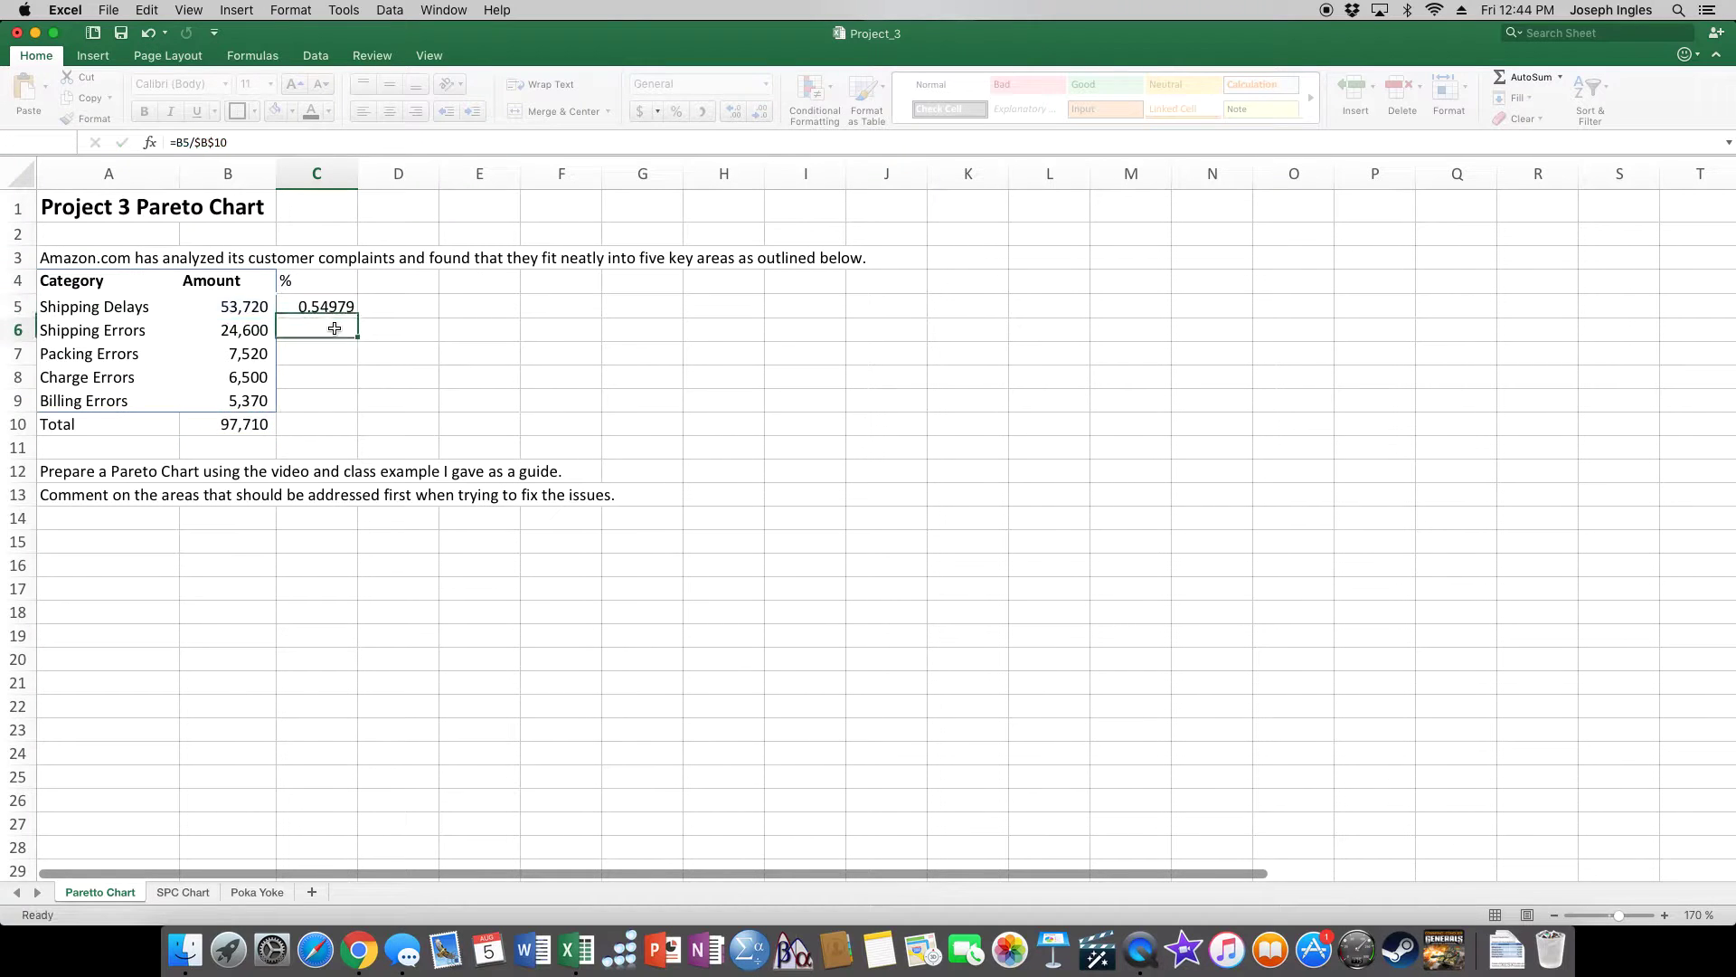
left_click(335, 309)
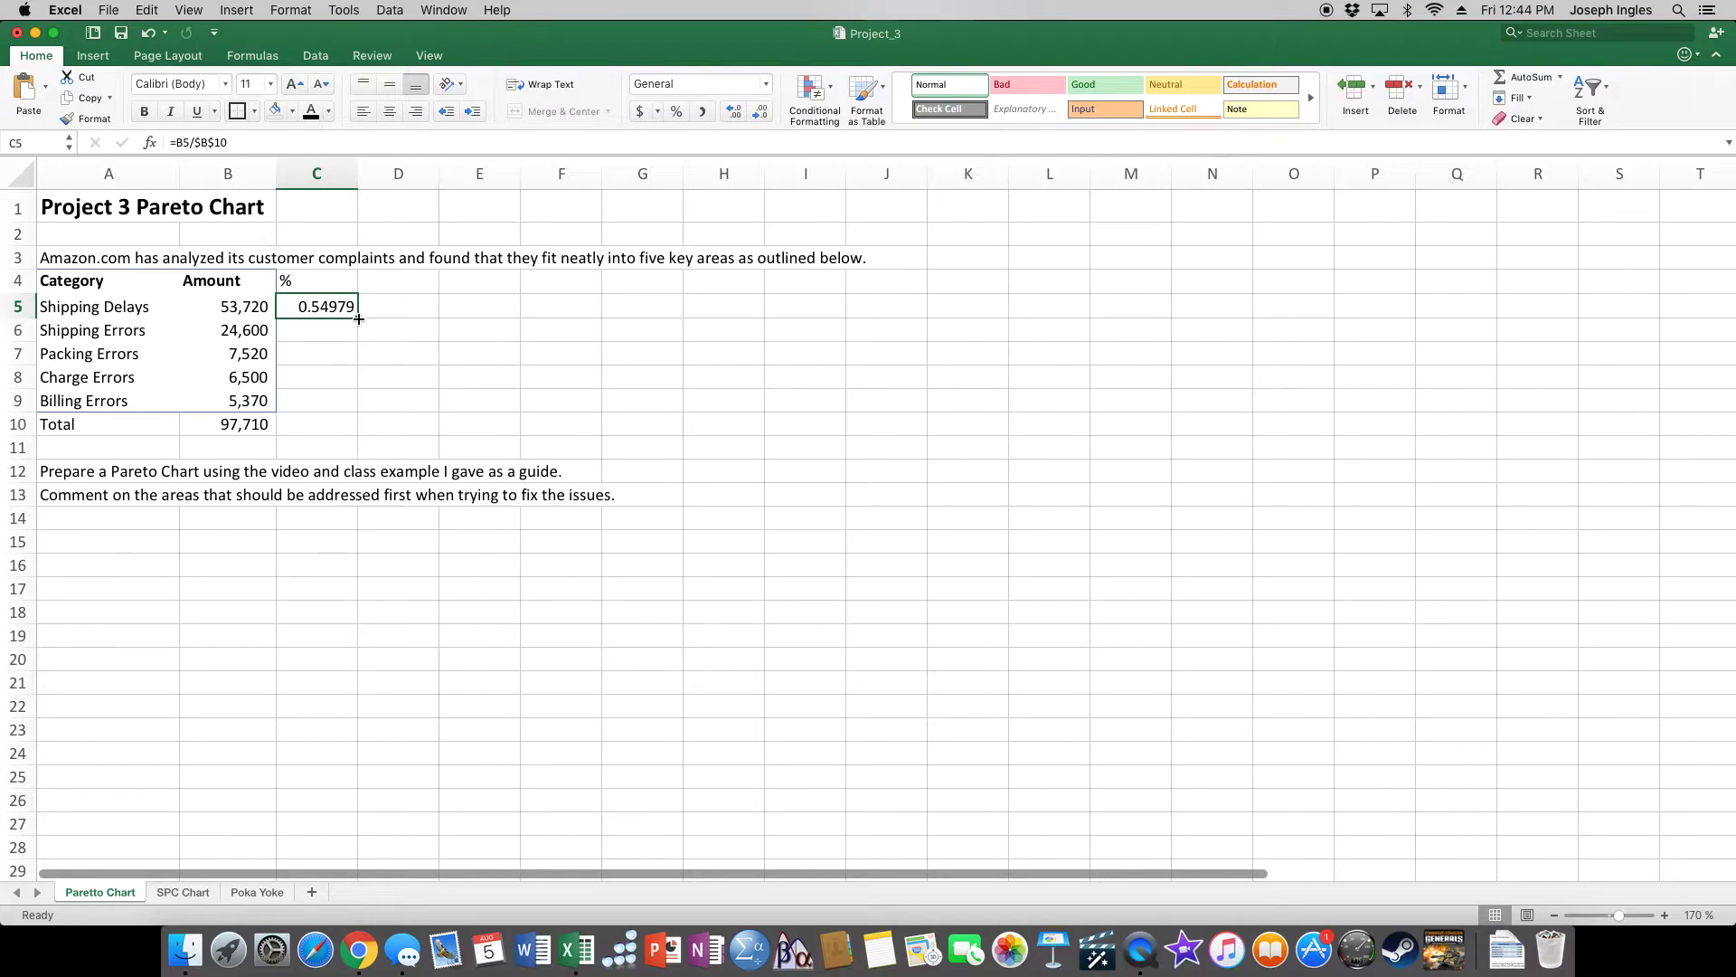
left_click_drag(359, 318, 372, 414)
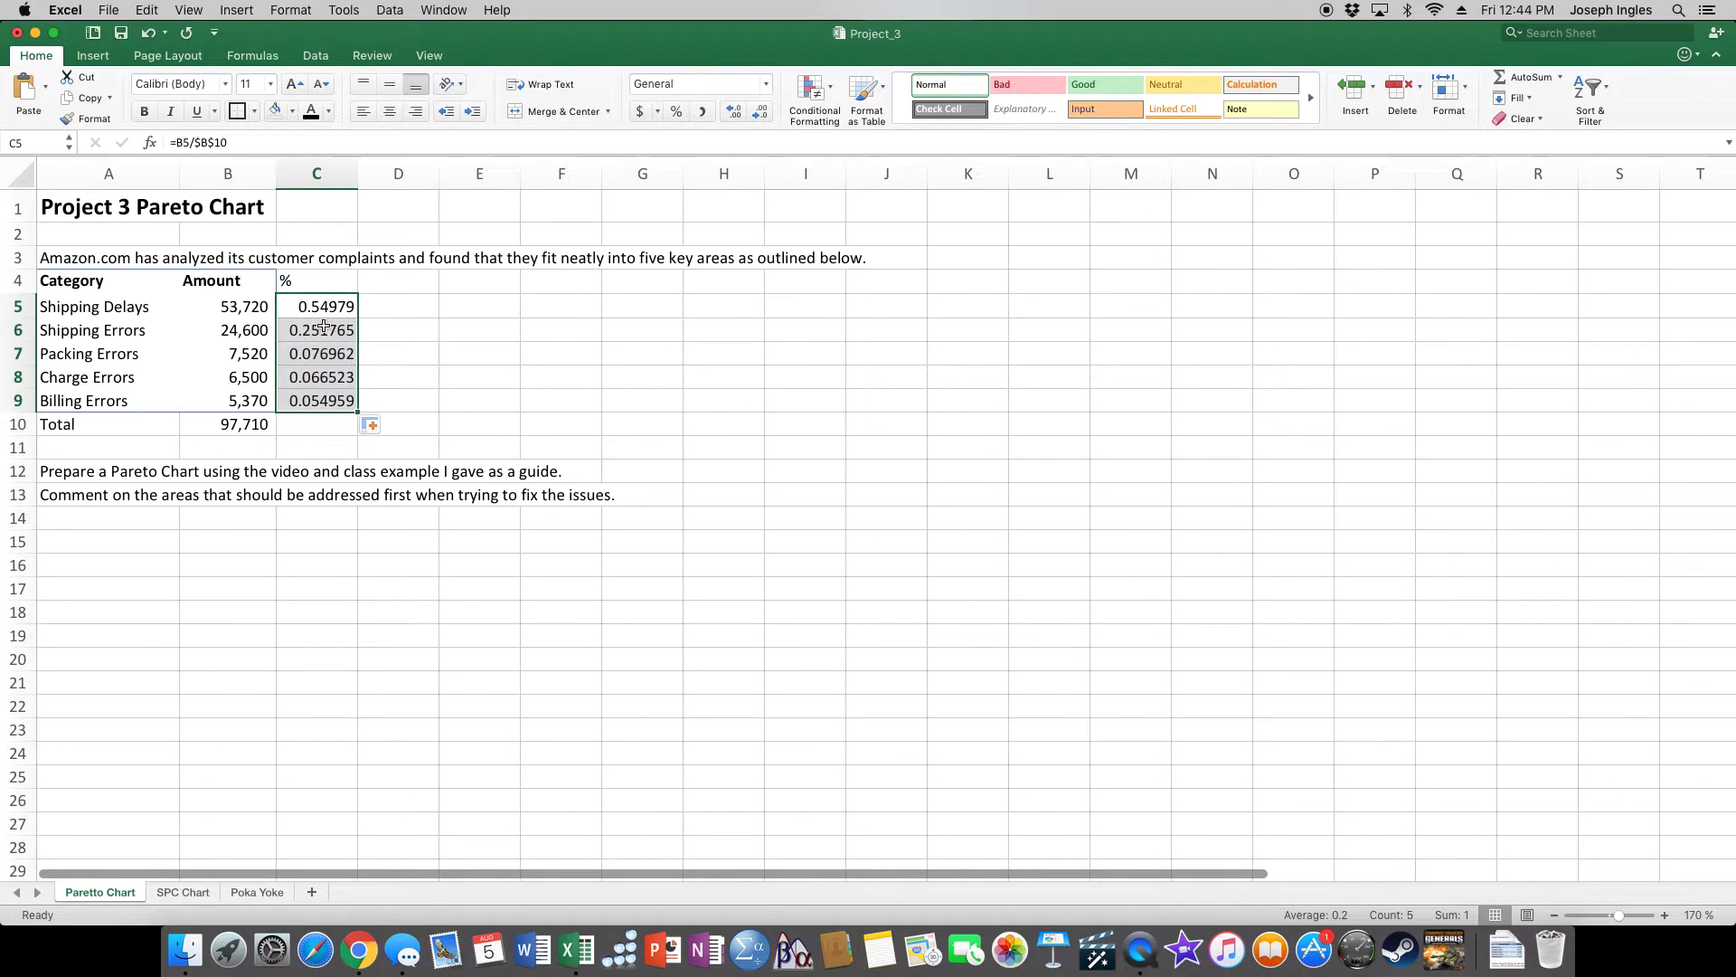
key("super+z")
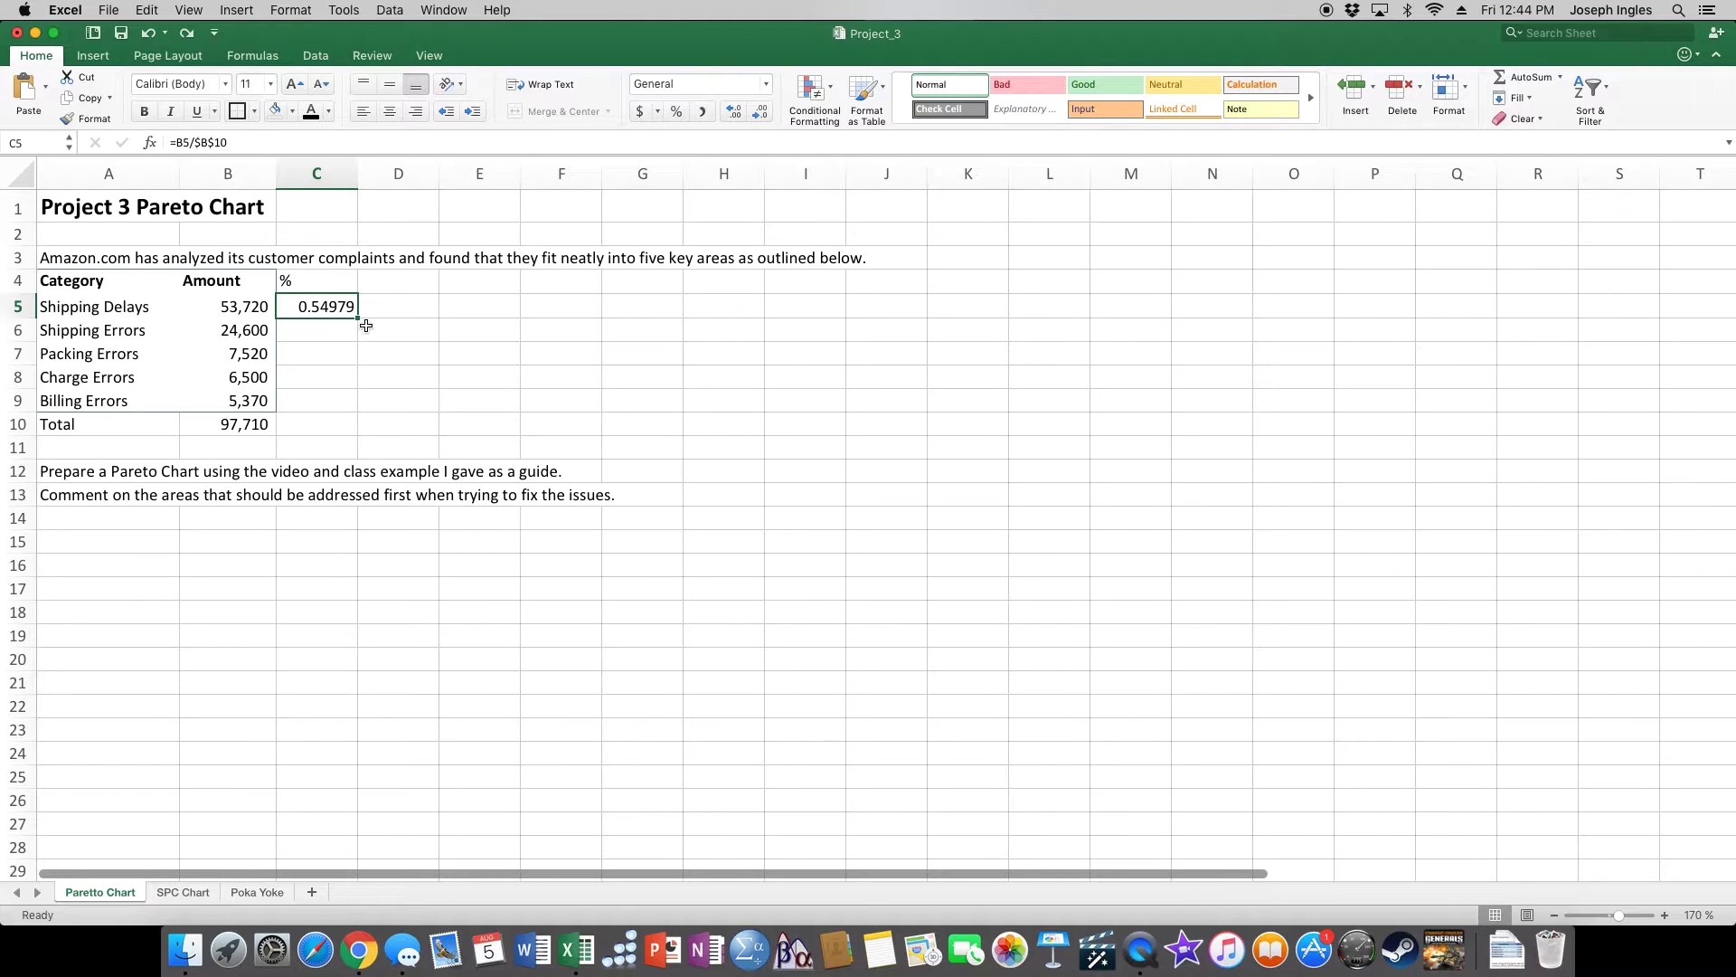
left_click_drag(360, 315, 371, 403)
key("super+z")
left_click(399, 357)
Step: Fill the C5 formula down to C9 and format the results as percentages with one decimal place
left_click(332, 310)
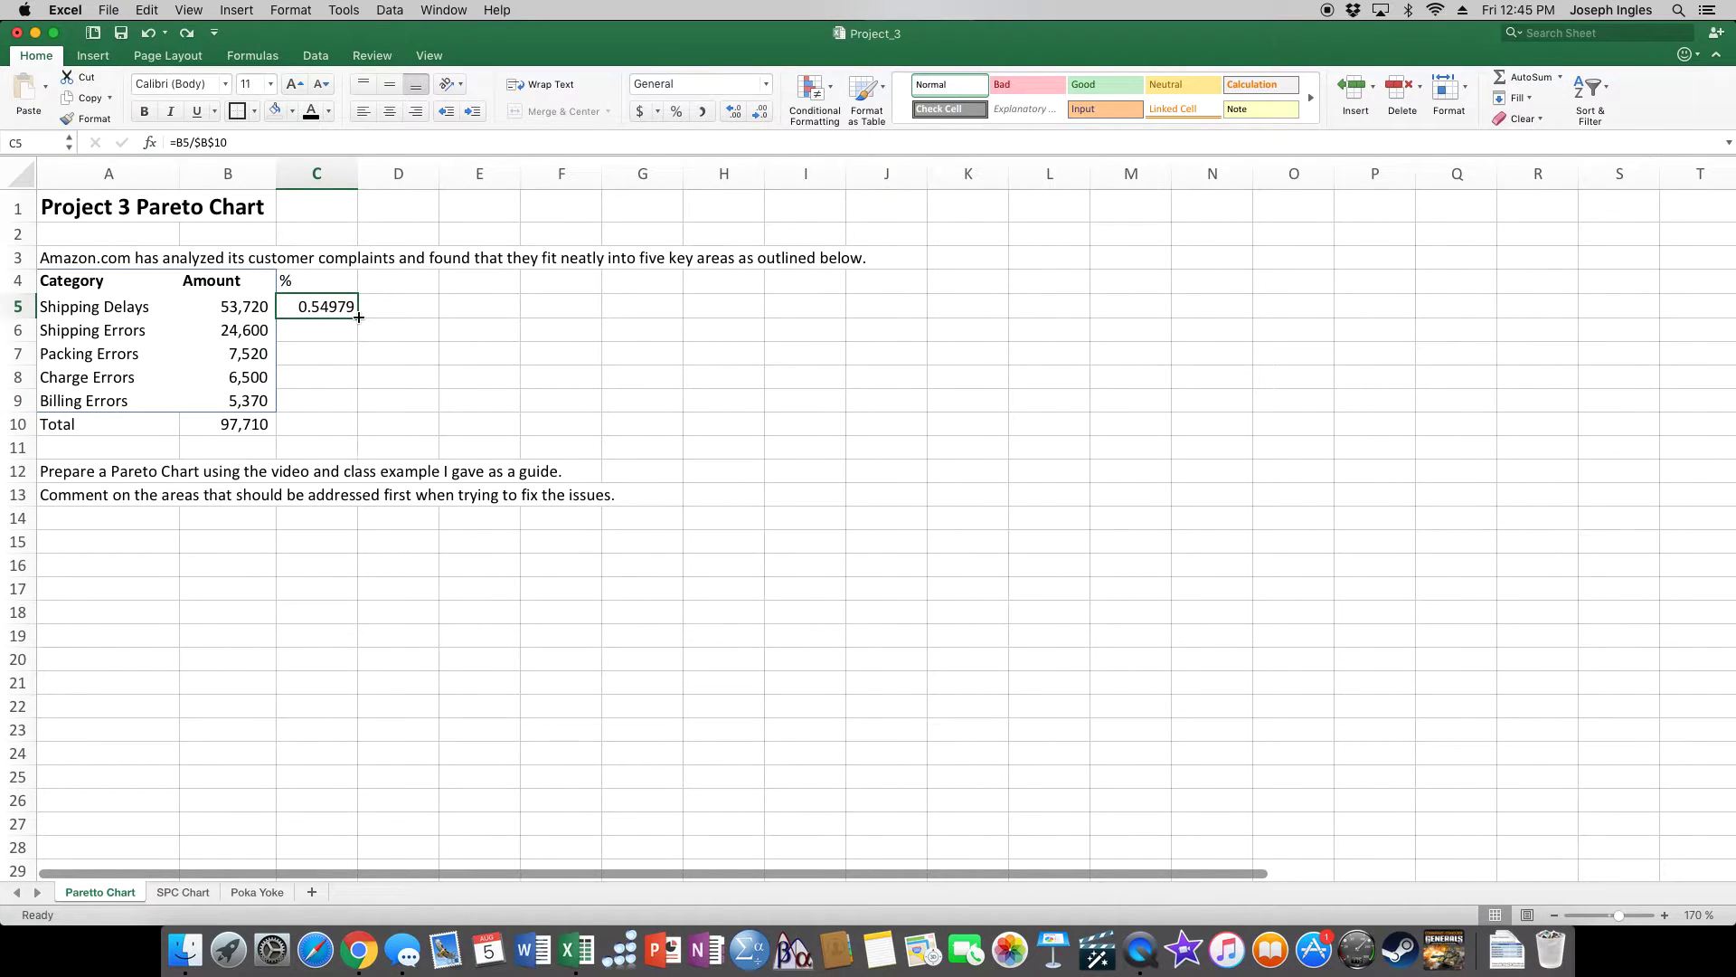
left_click_drag(360, 319, 390, 403)
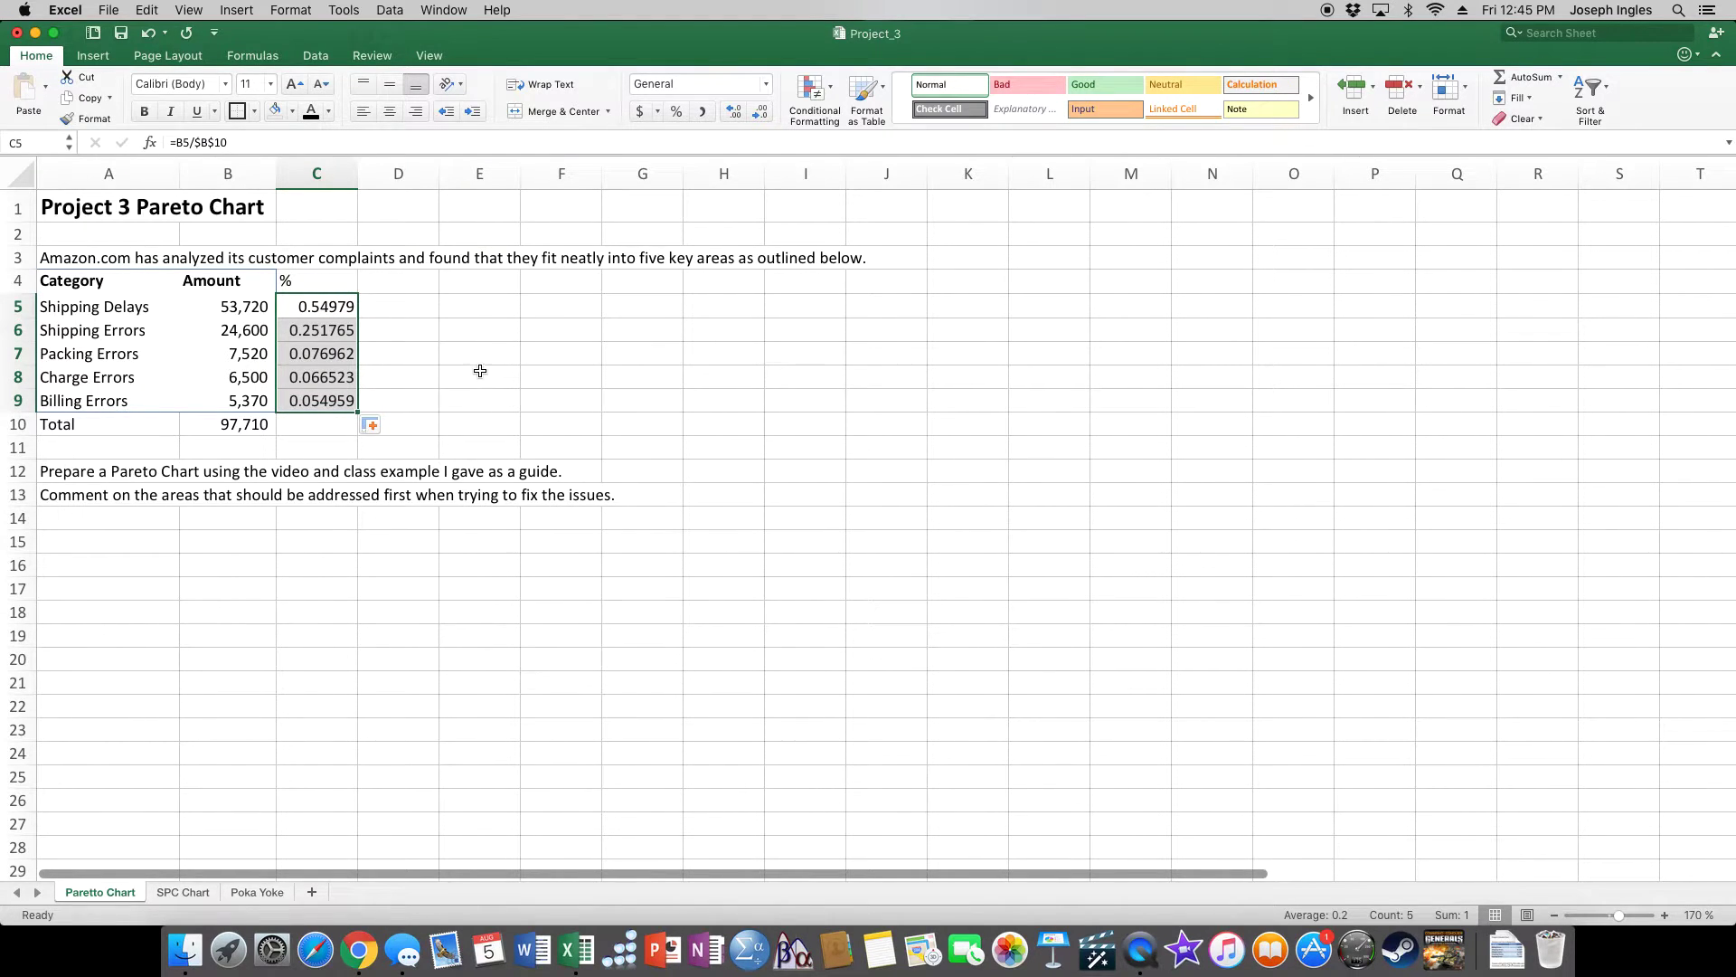
left_click(675, 112)
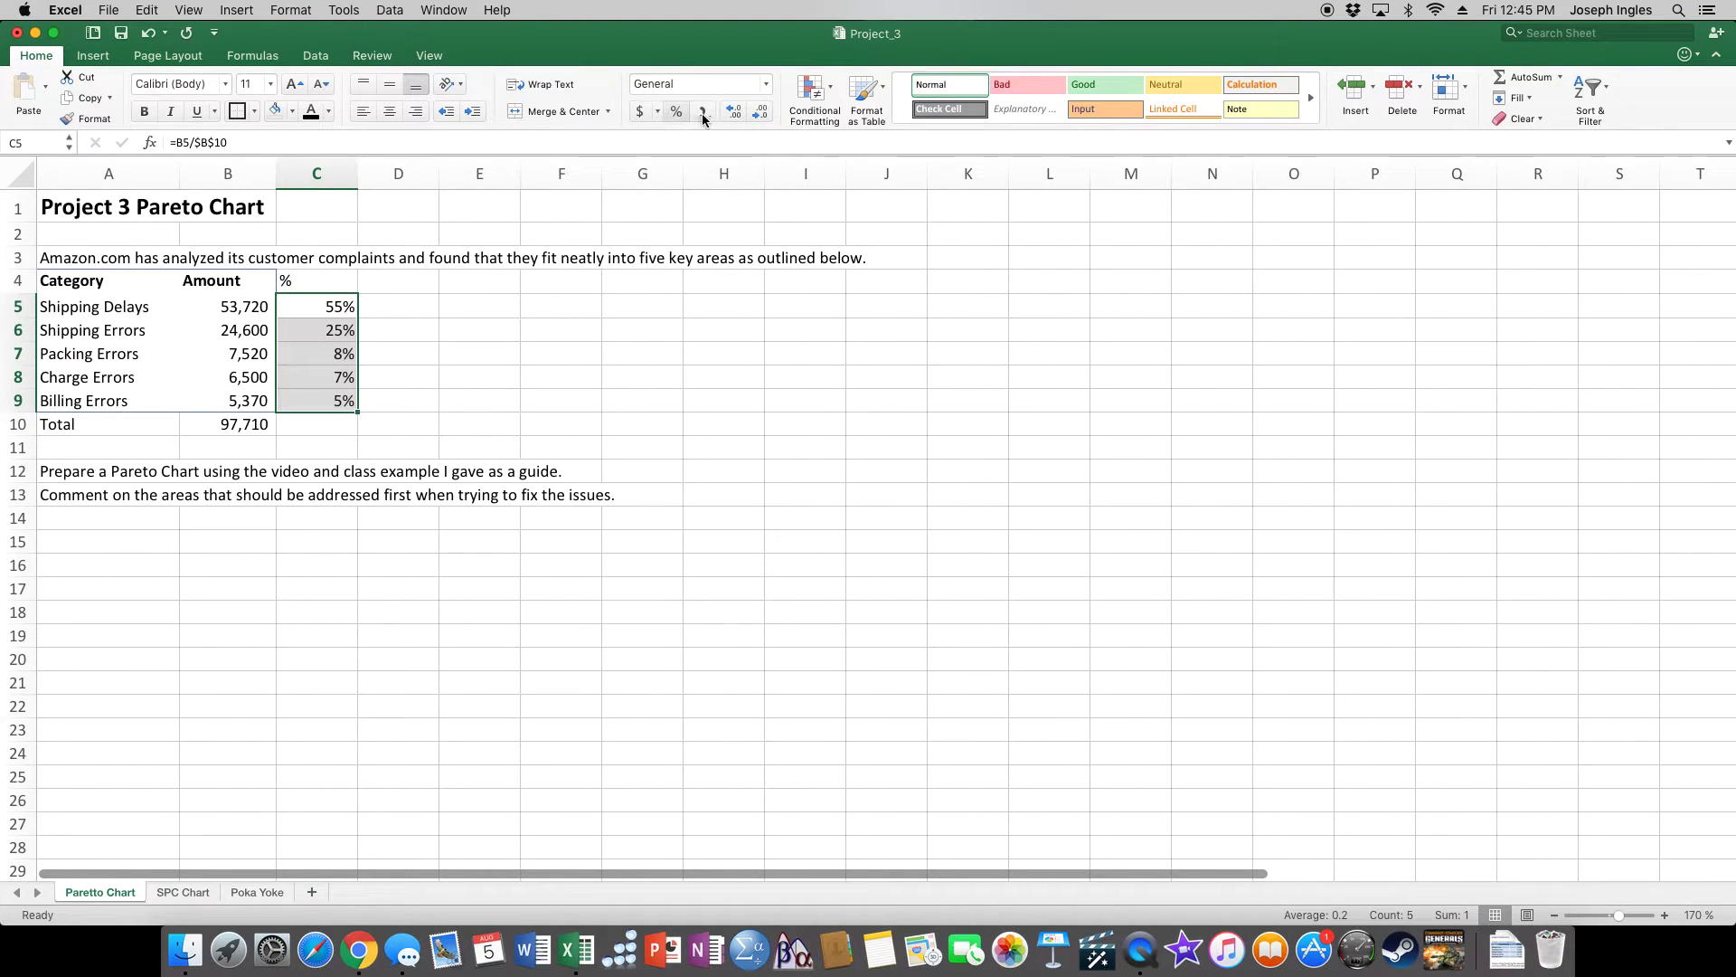
left_click(731, 112)
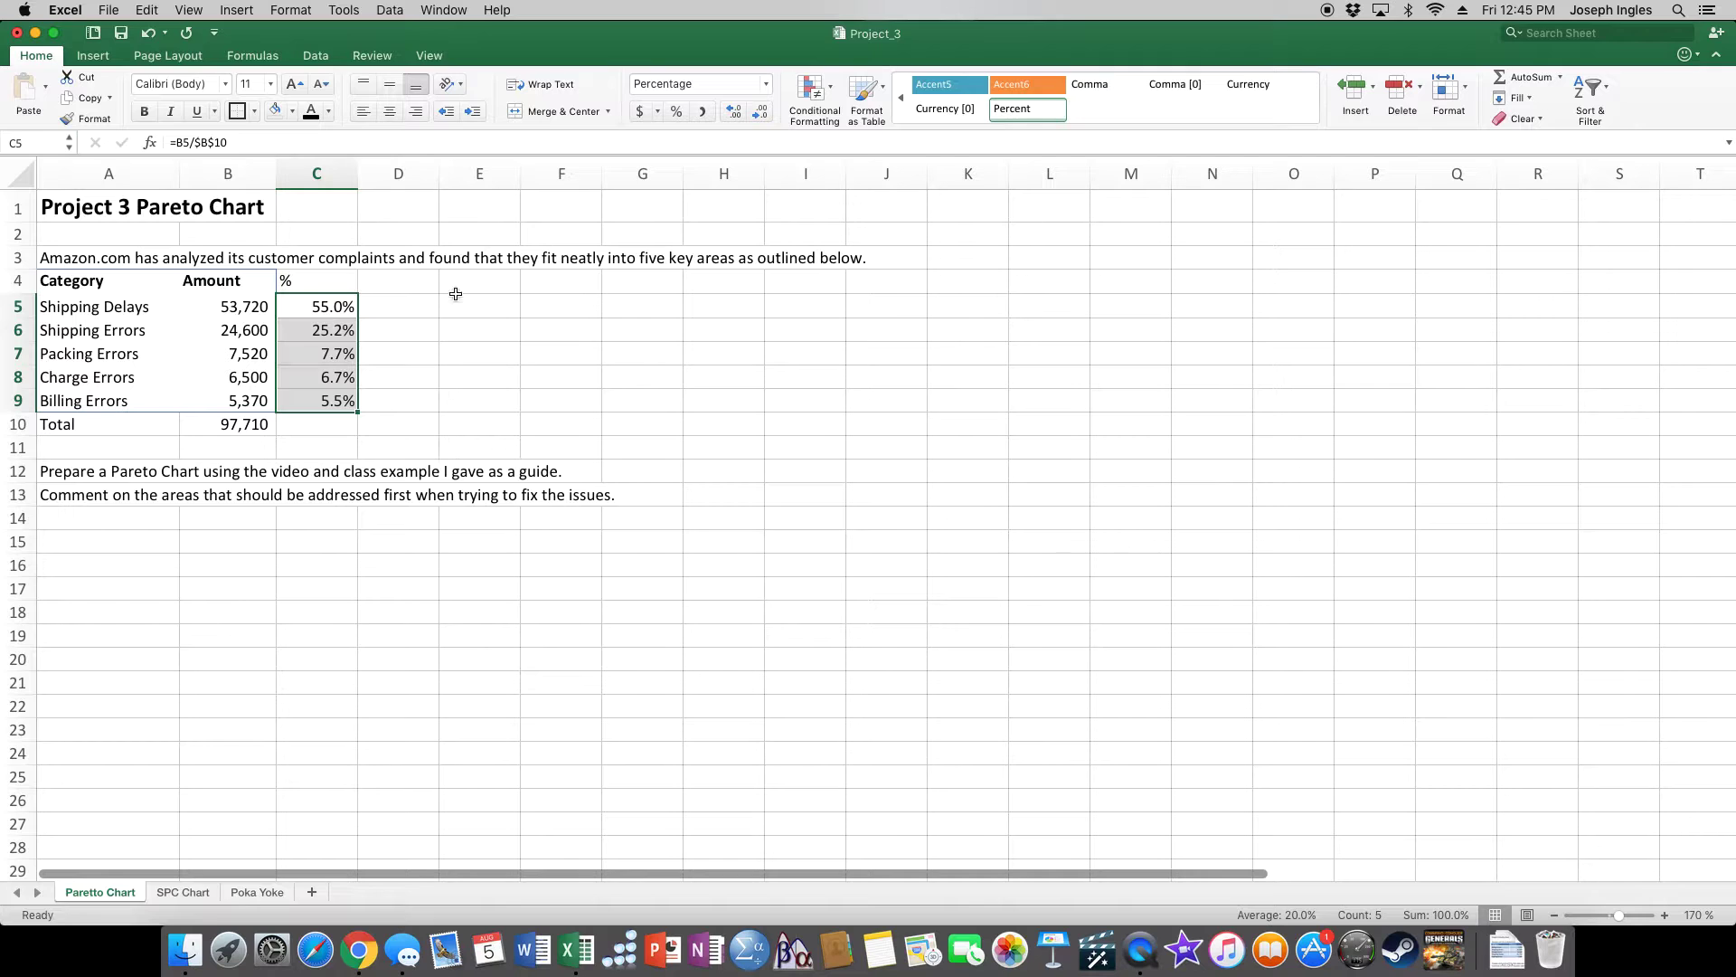
Step: Add a "C %" header in D4 and begin the cumulative column with =C5 in D5
left_click(396, 280)
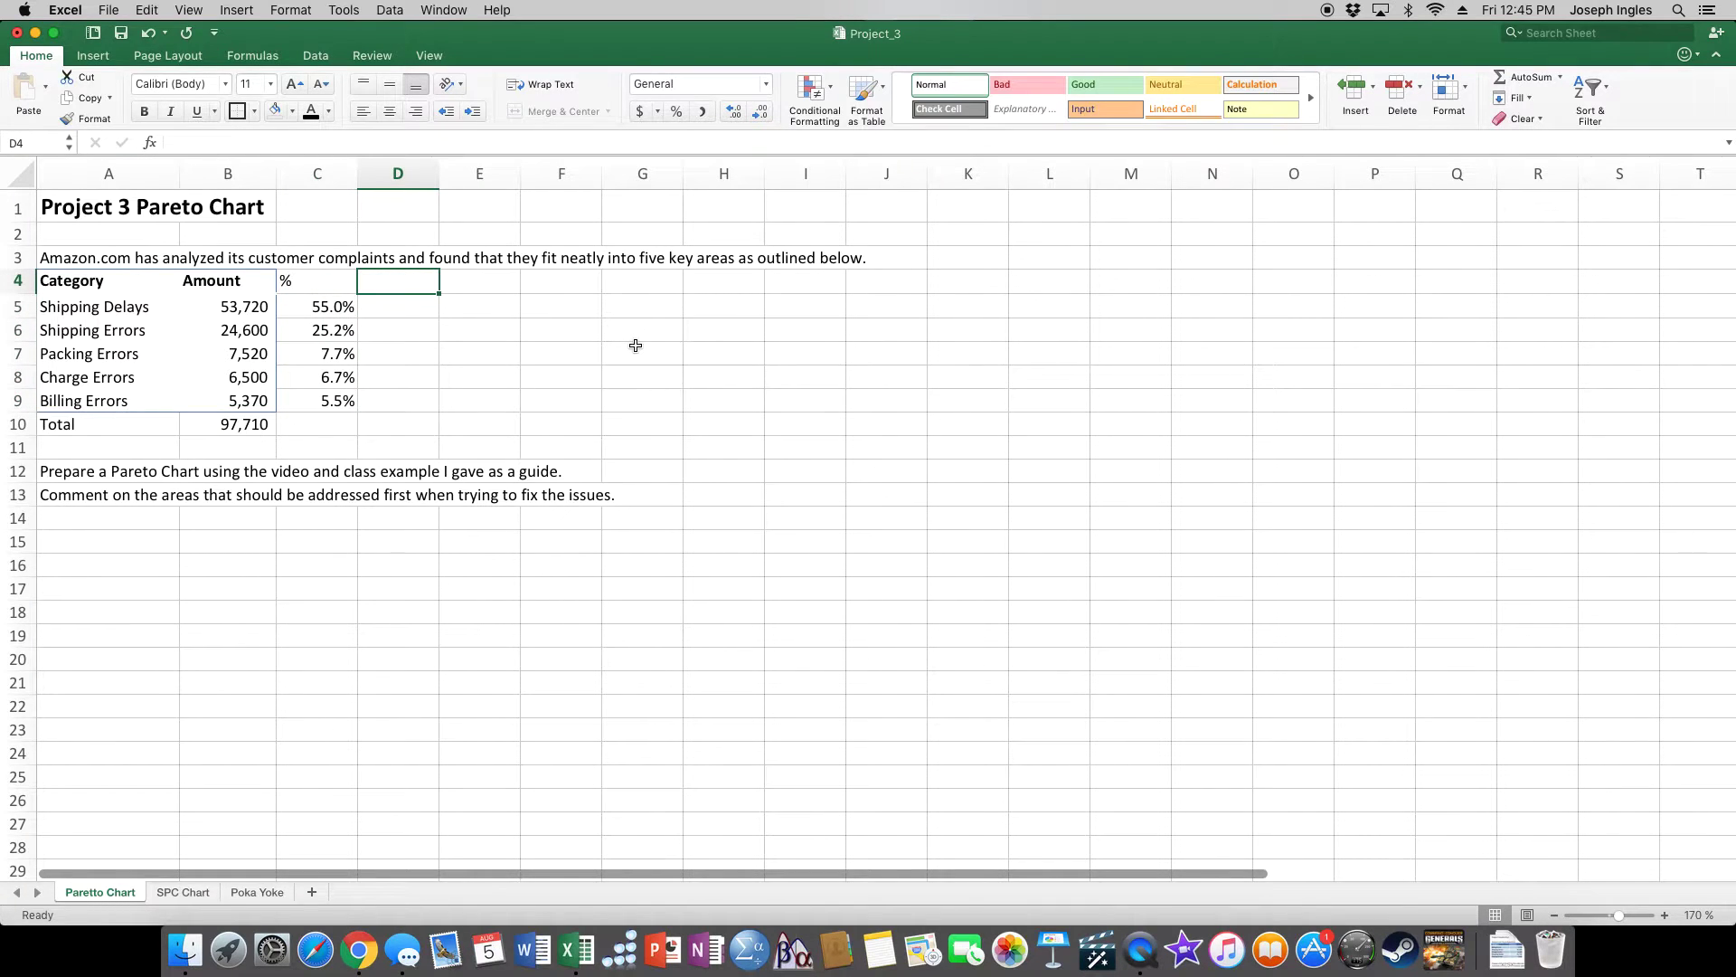
type("C %")
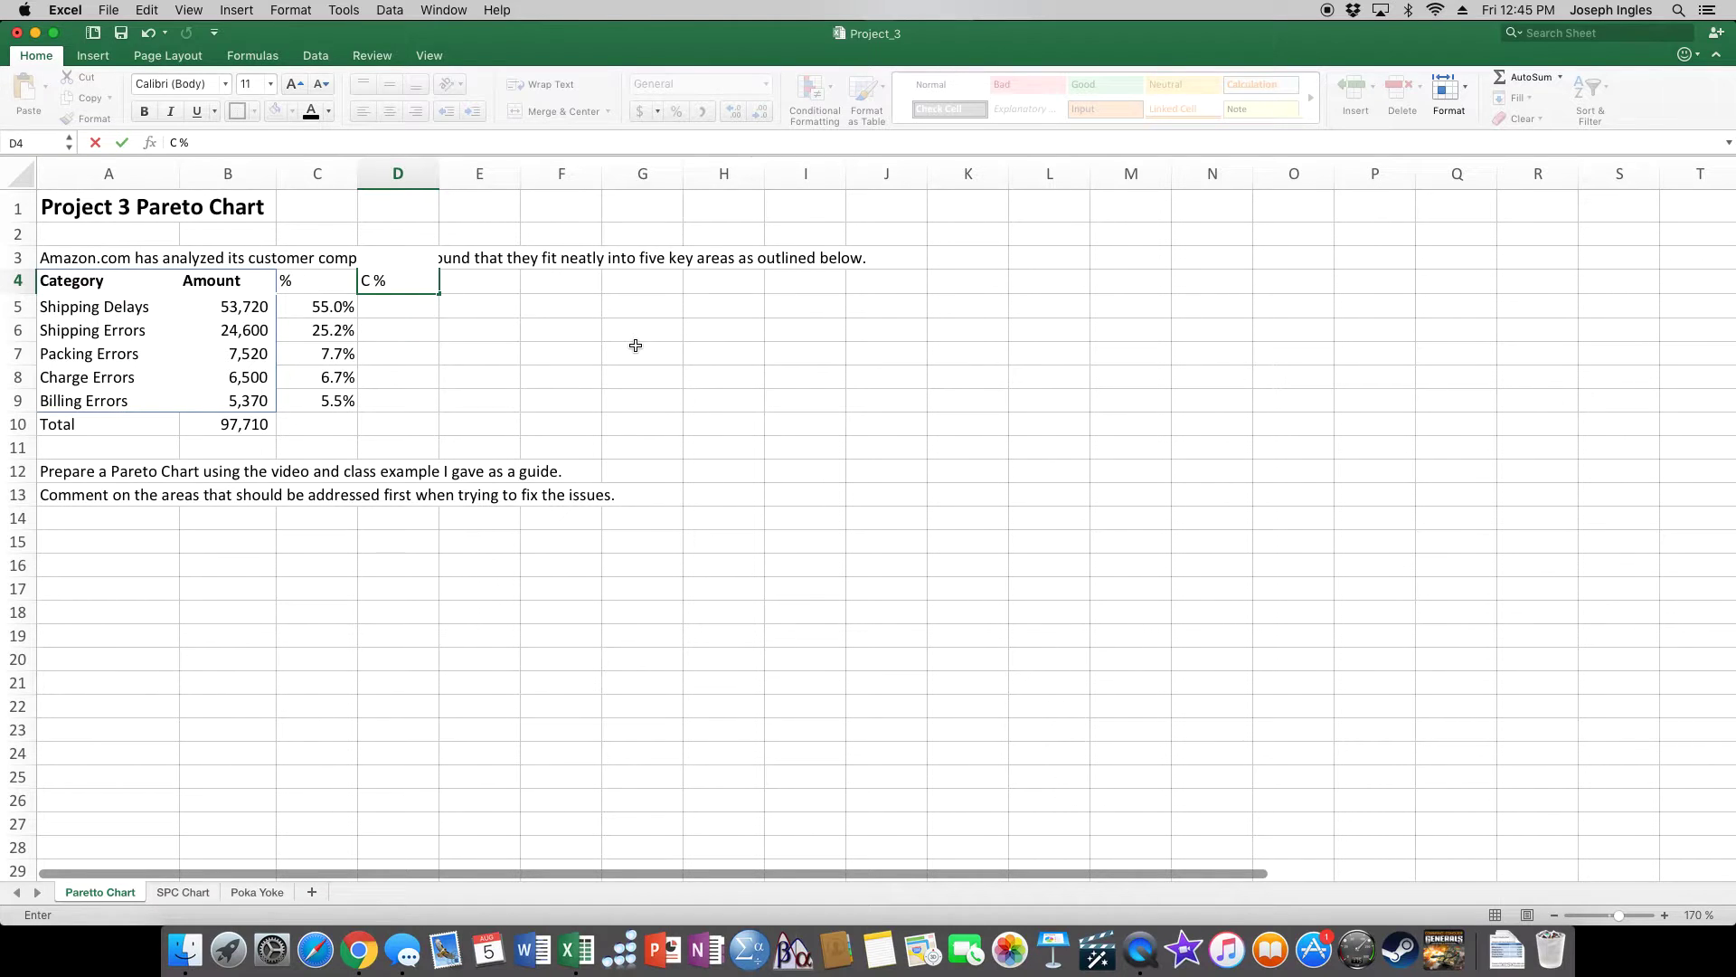
key("Return")
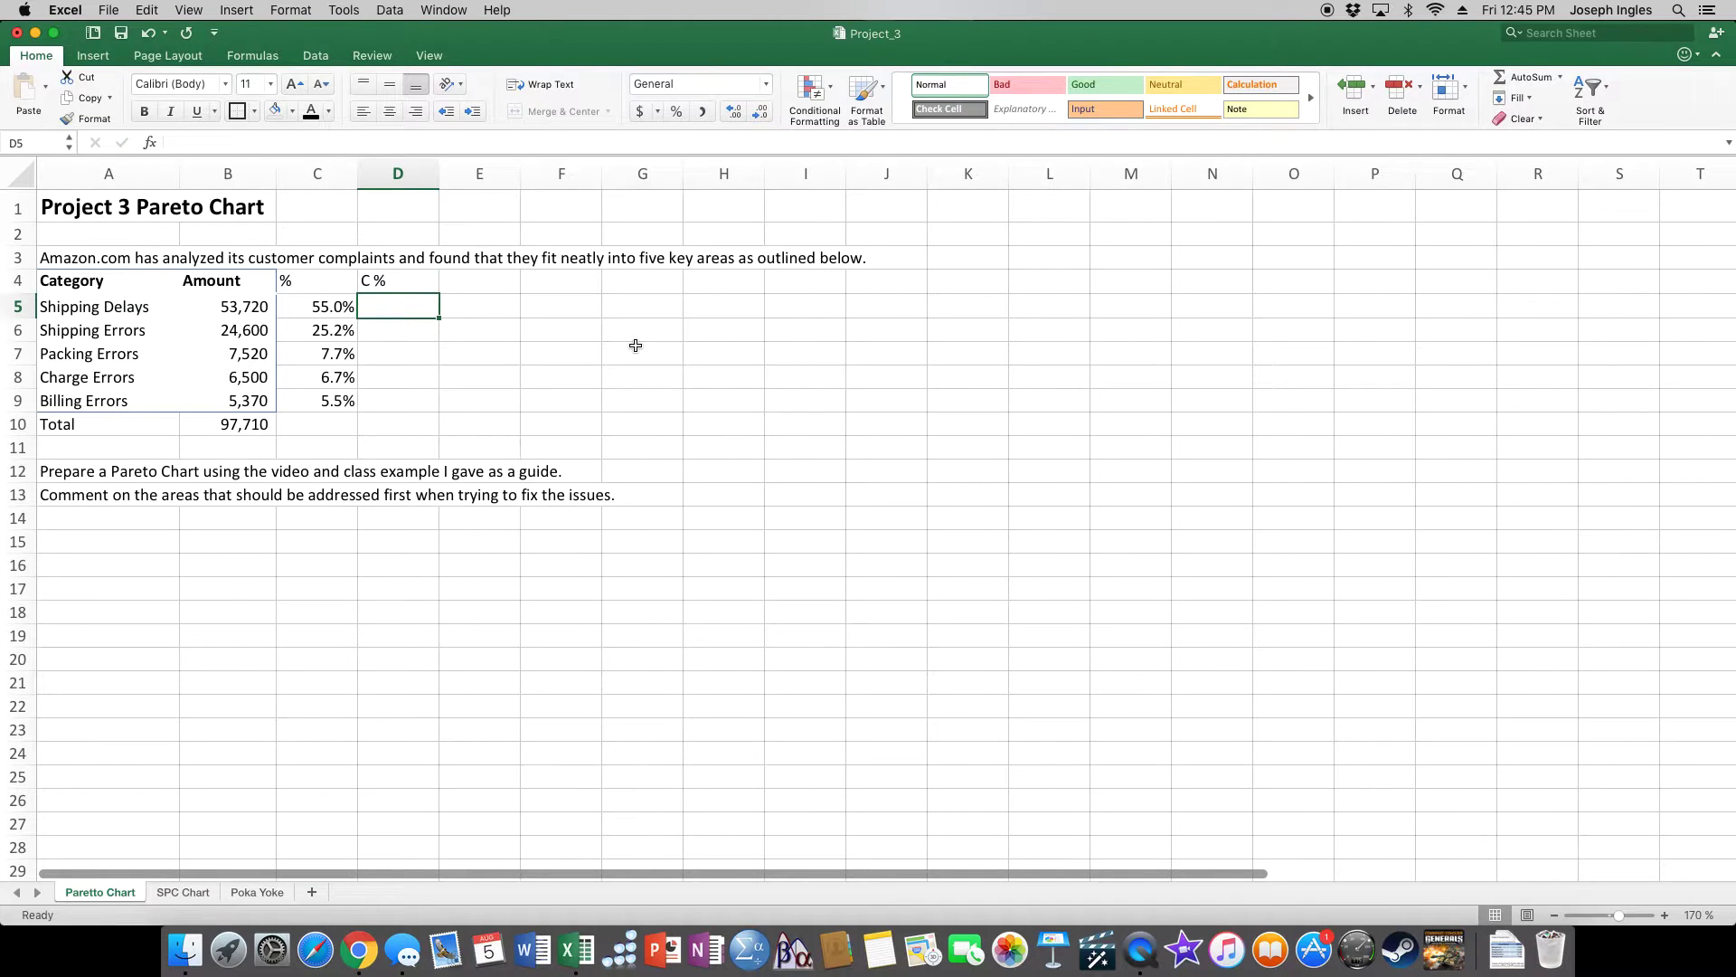
type("=")
left_click(328, 306)
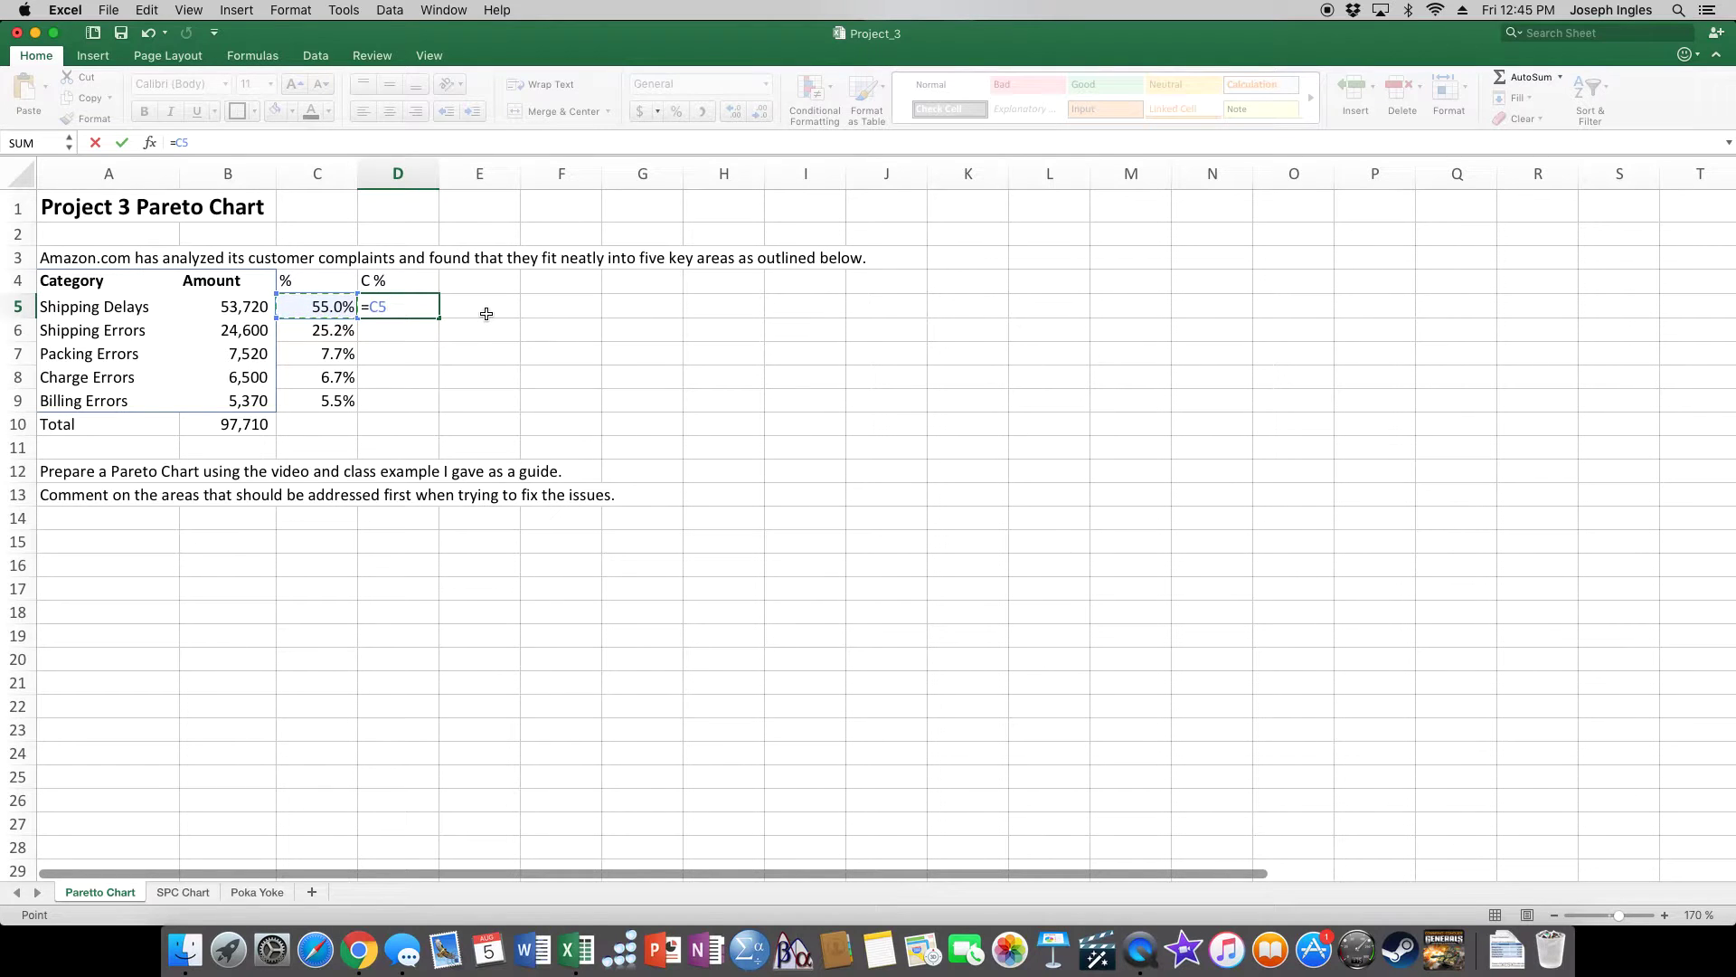
key("Return")
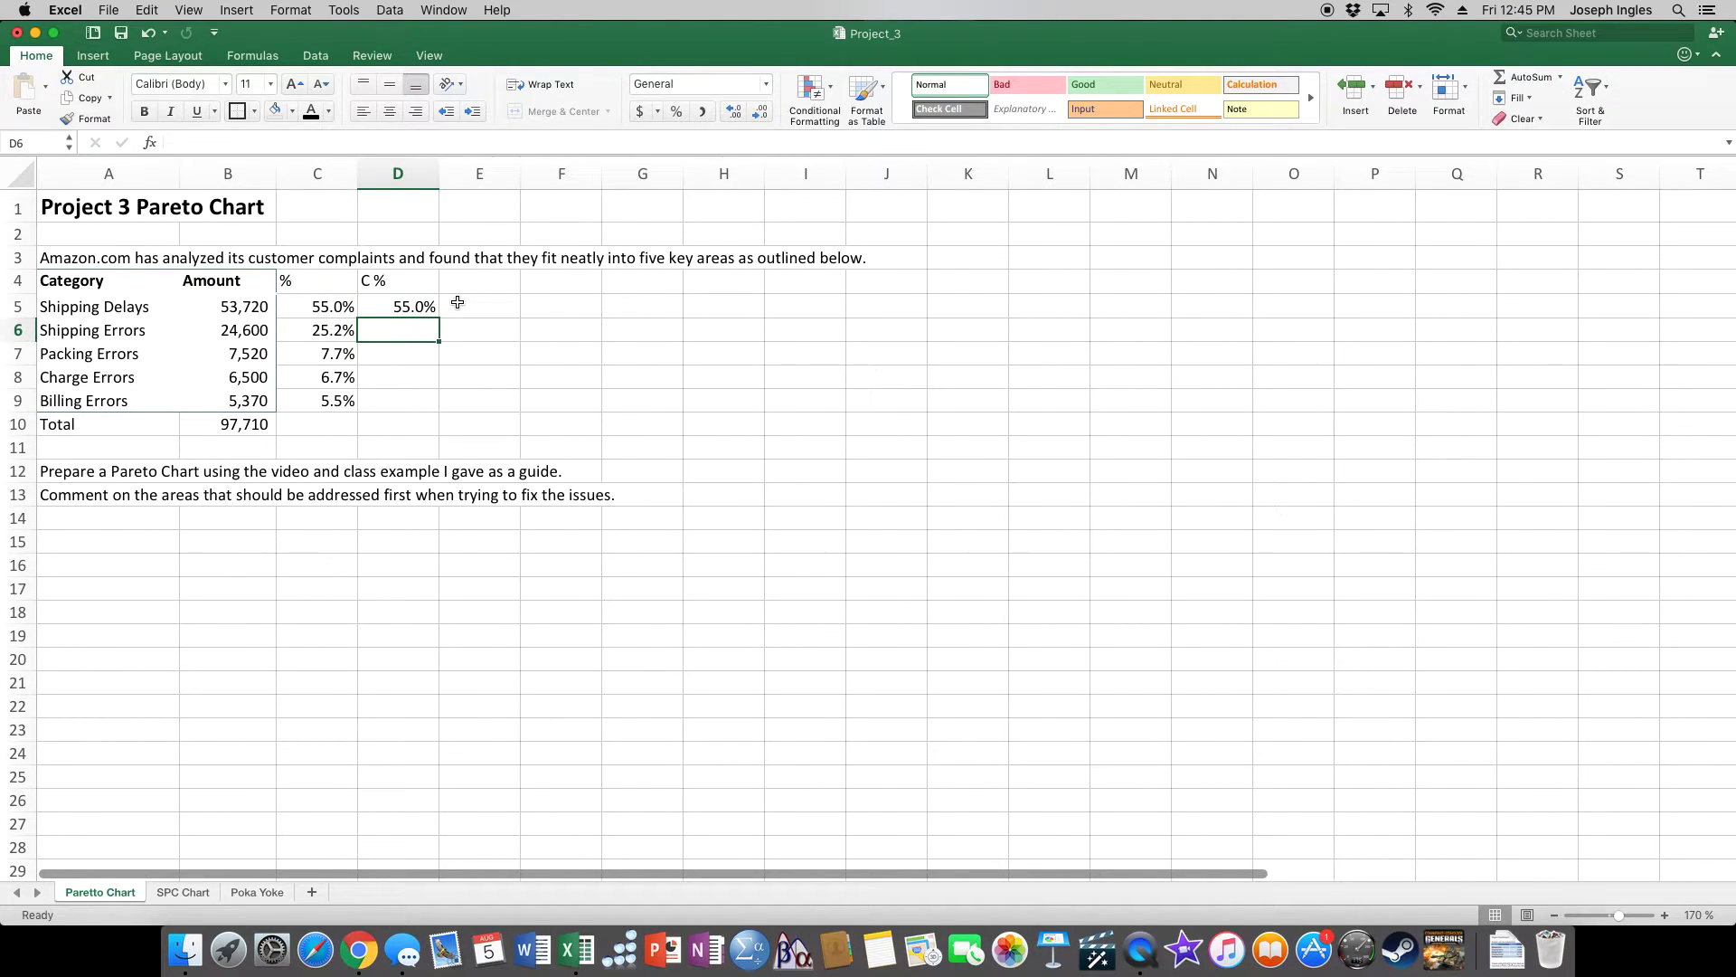
Step: Calculate the cumulative percentage for Shipping Errors in D6 with the formula =D5+C6
type("=")
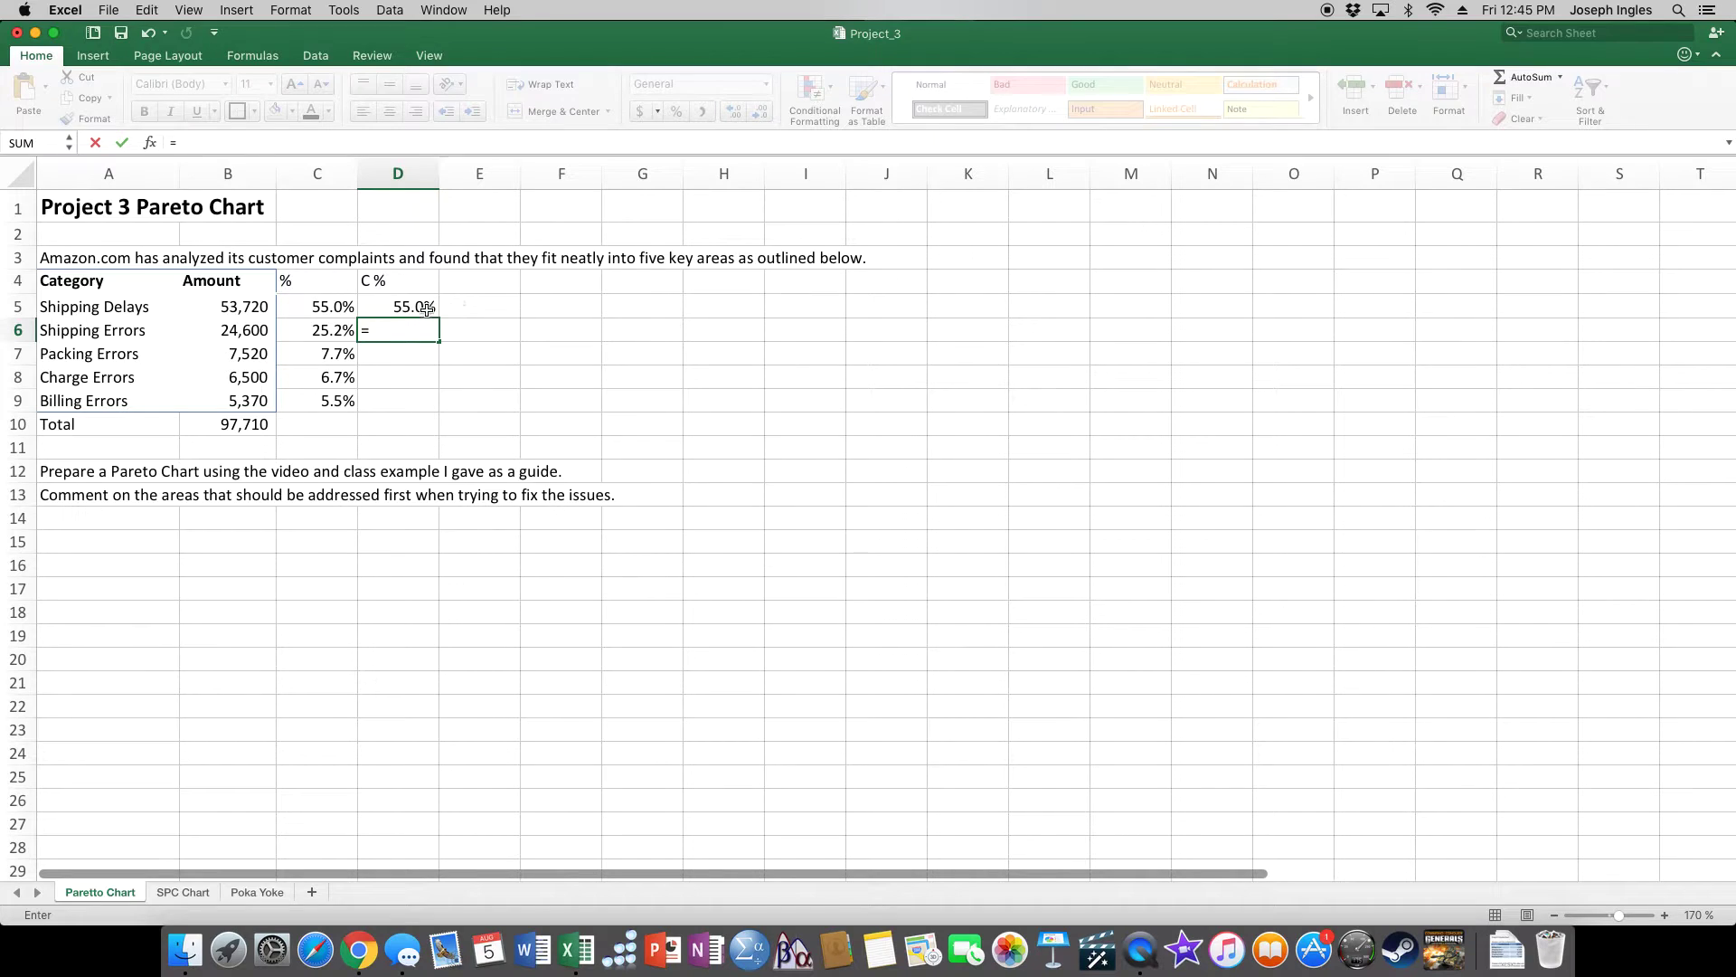
left_click(425, 307)
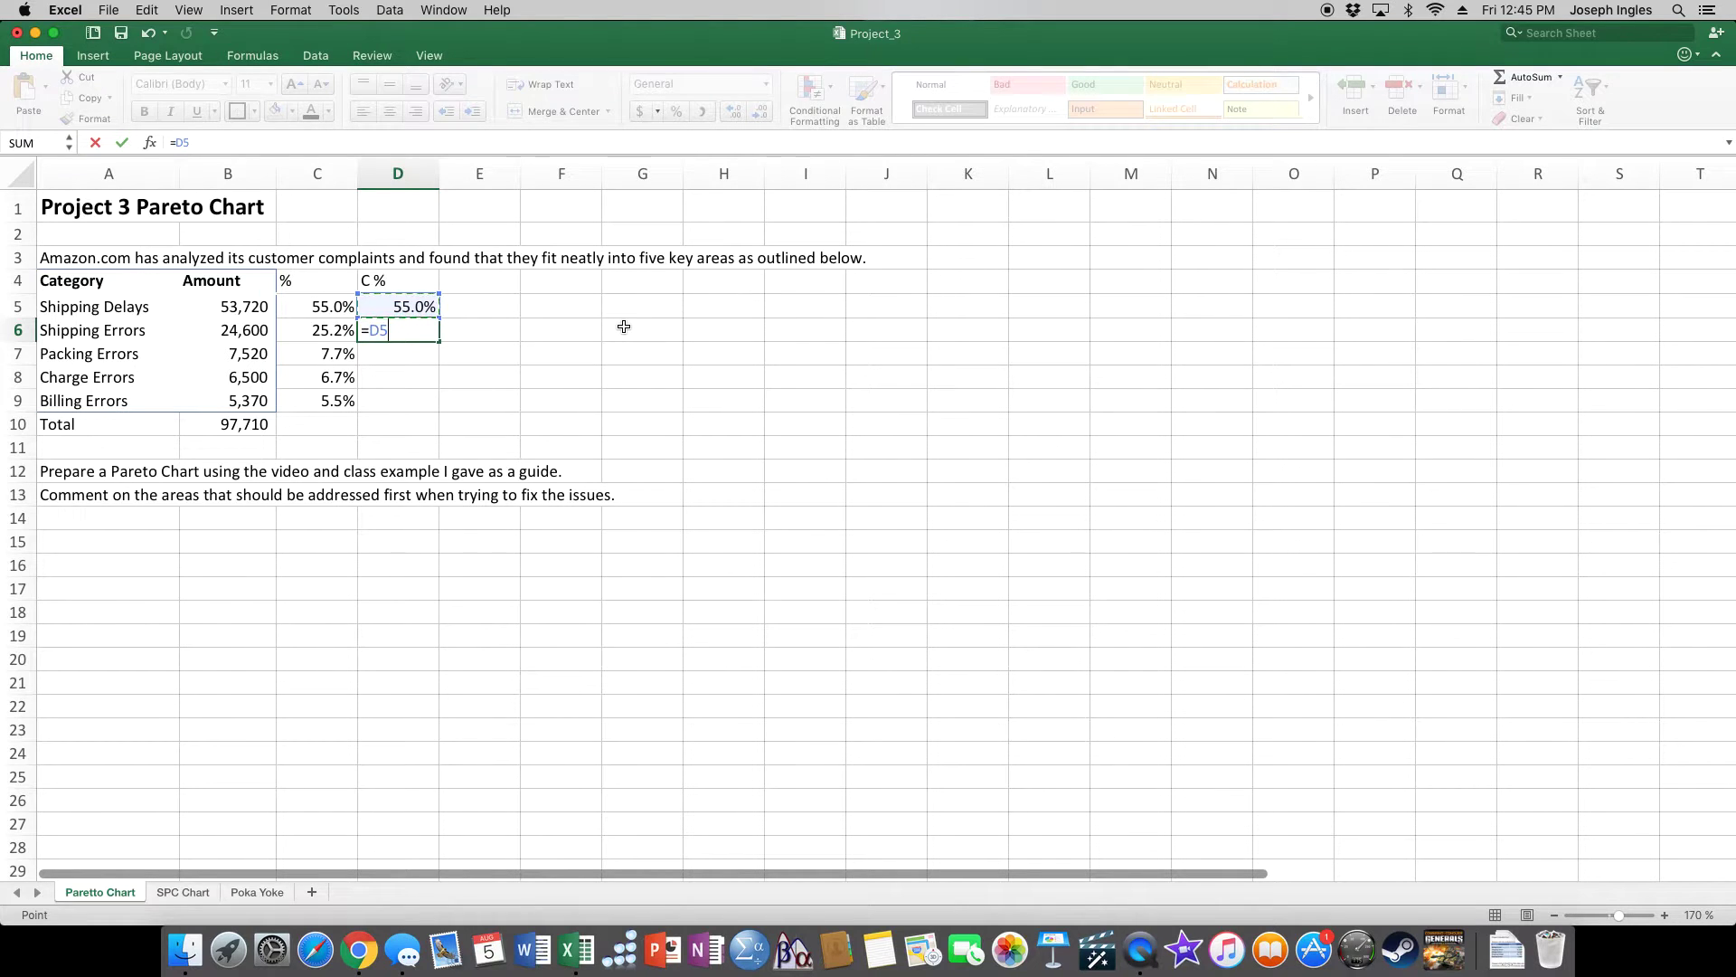
left_click(304, 331)
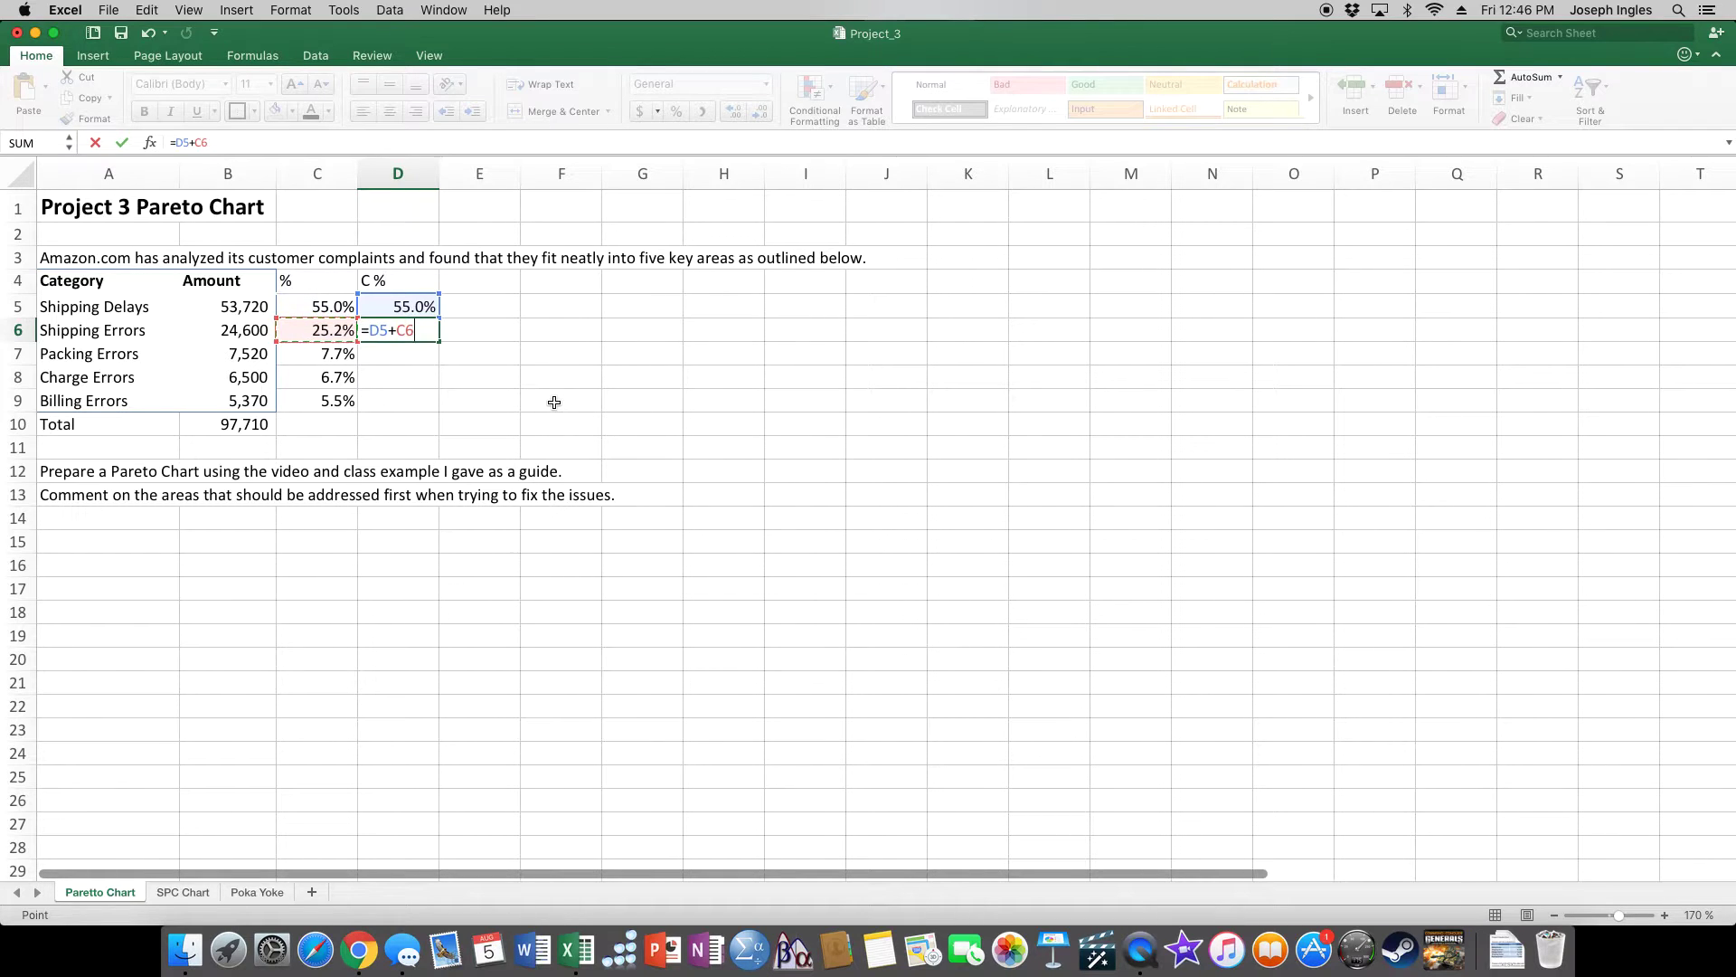
key("Return")
Step: Fill the cumulative formula from D6 down to D9 and save the workbook
left_click(399, 335)
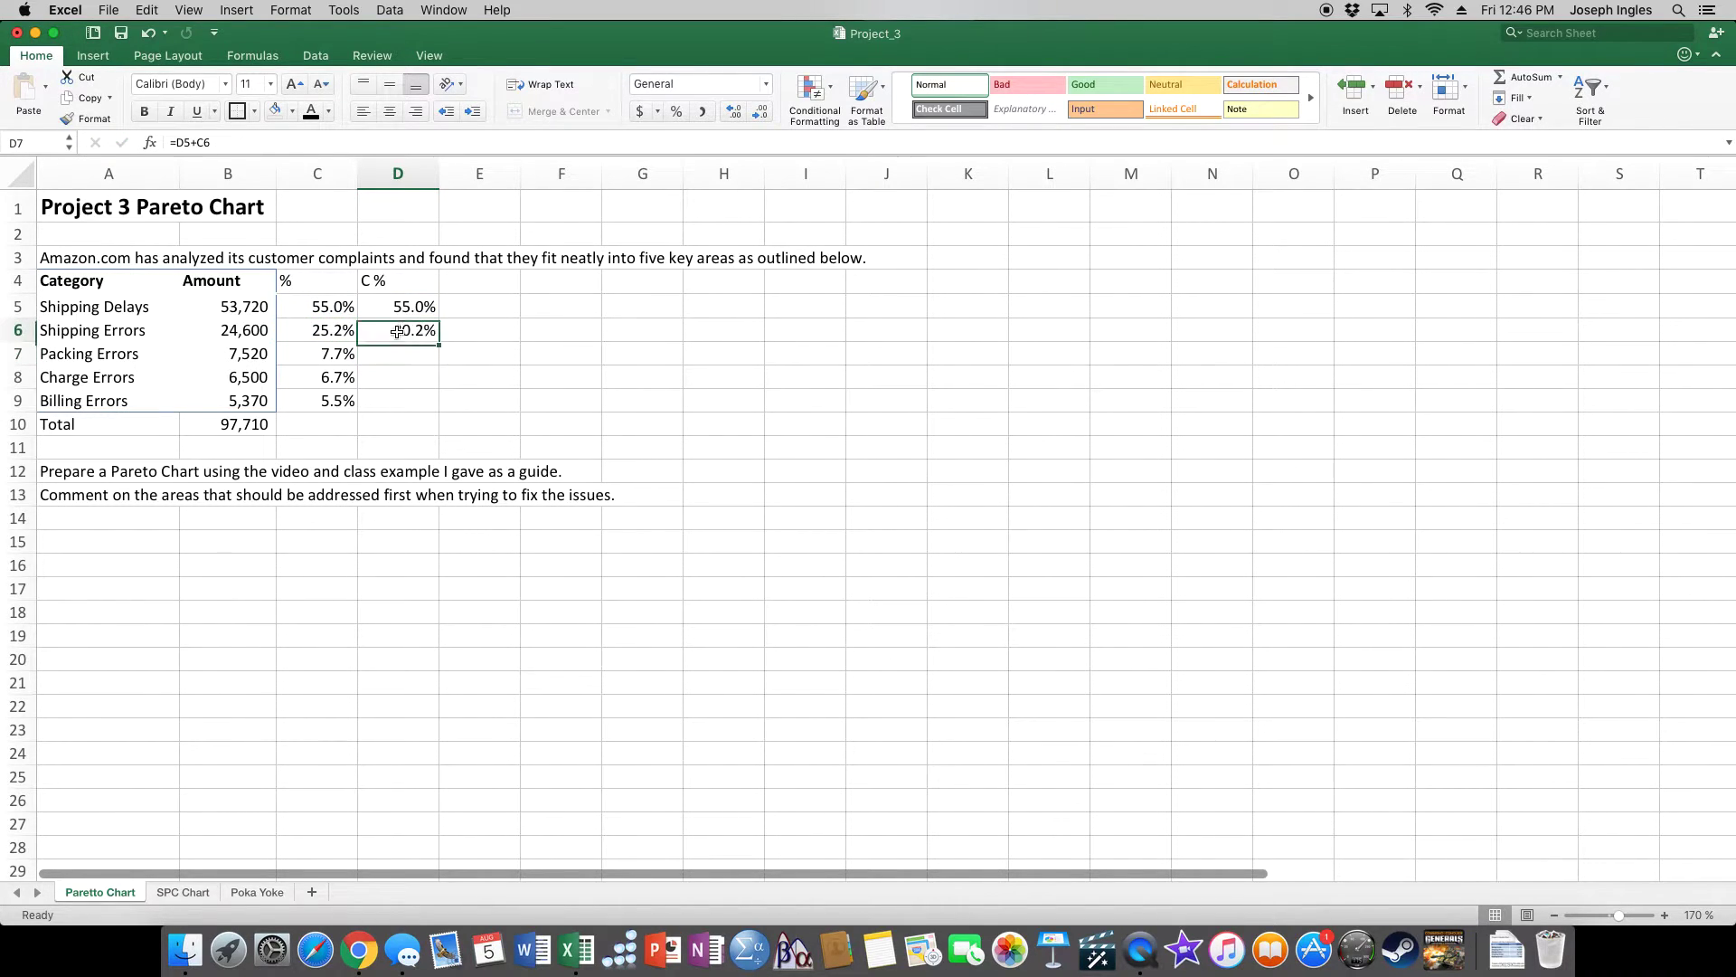
left_click_drag(441, 343, 438, 402)
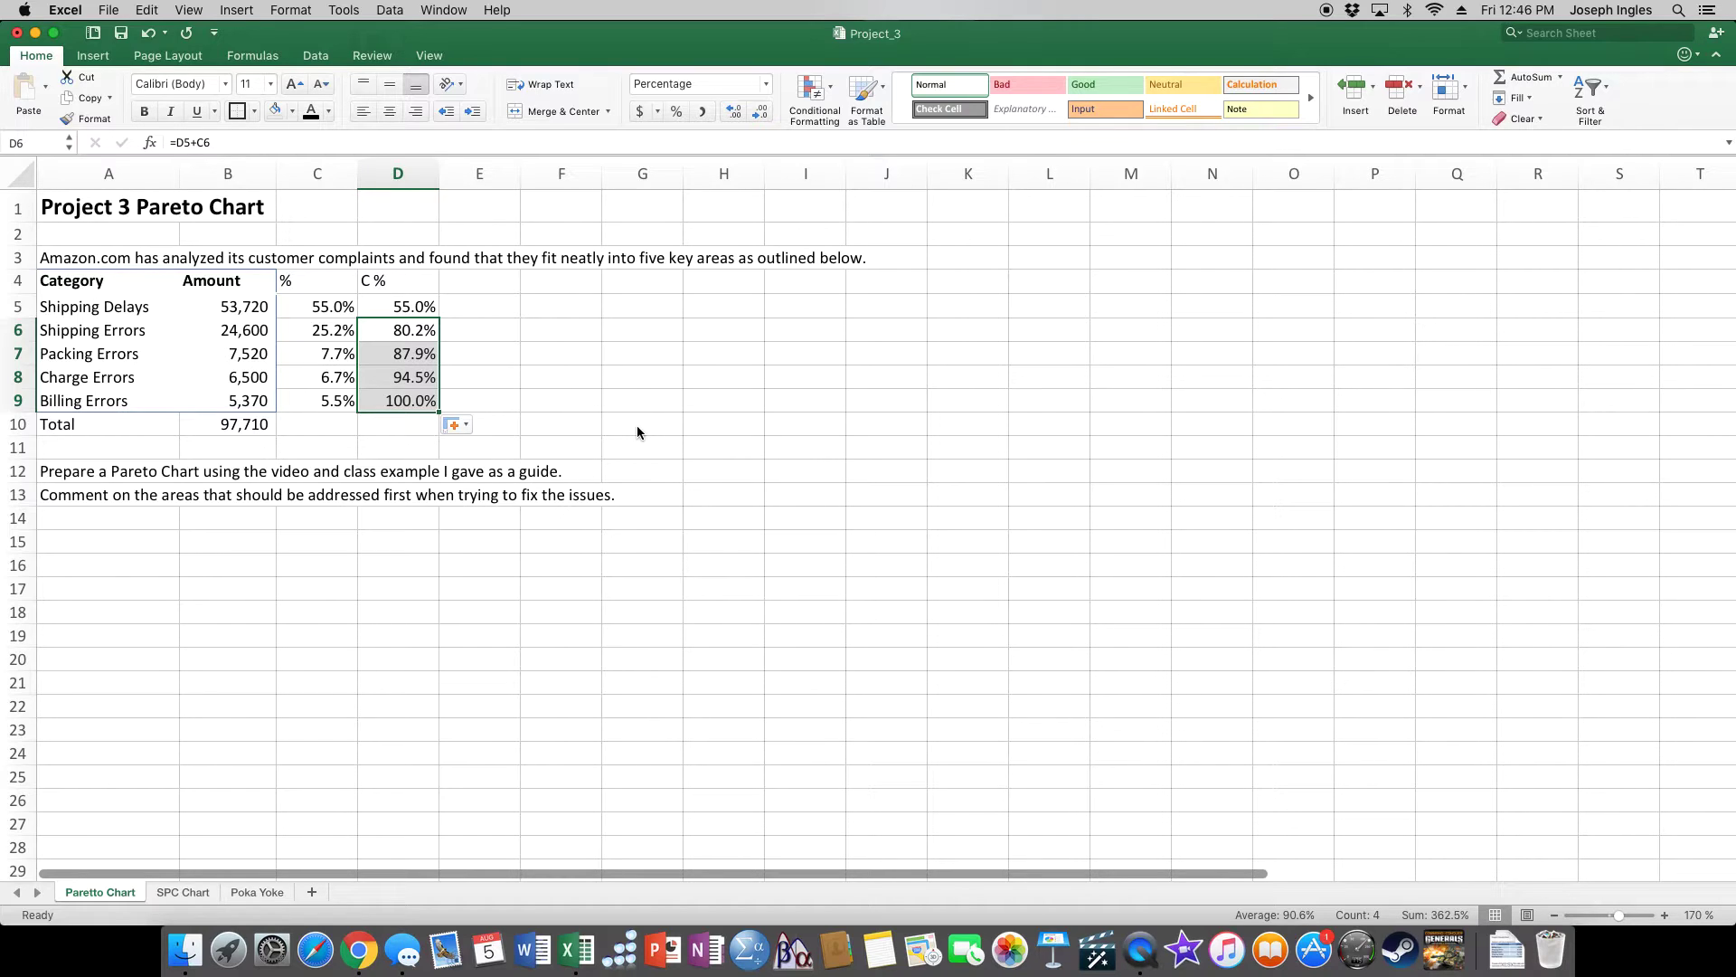
left_click(122, 35)
left_click(582, 373)
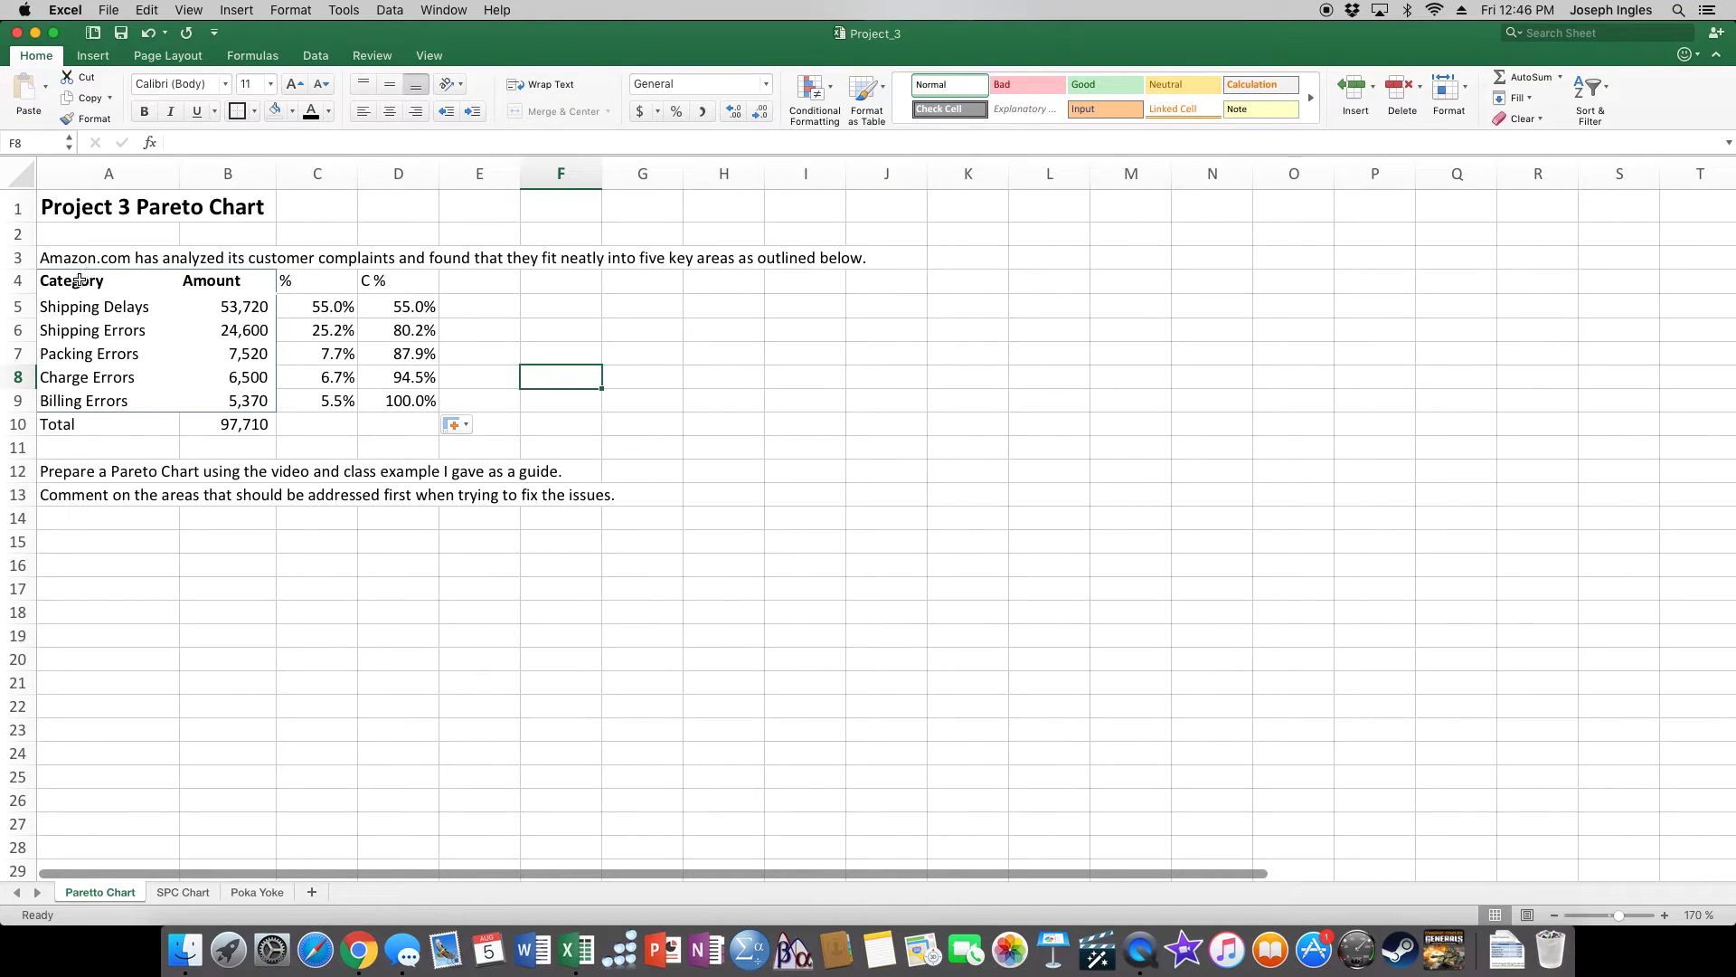
Step: Format A4:D9 as a table with headers, using the light table style with a solid blue header row
left_click_drag(78, 280, 403, 397)
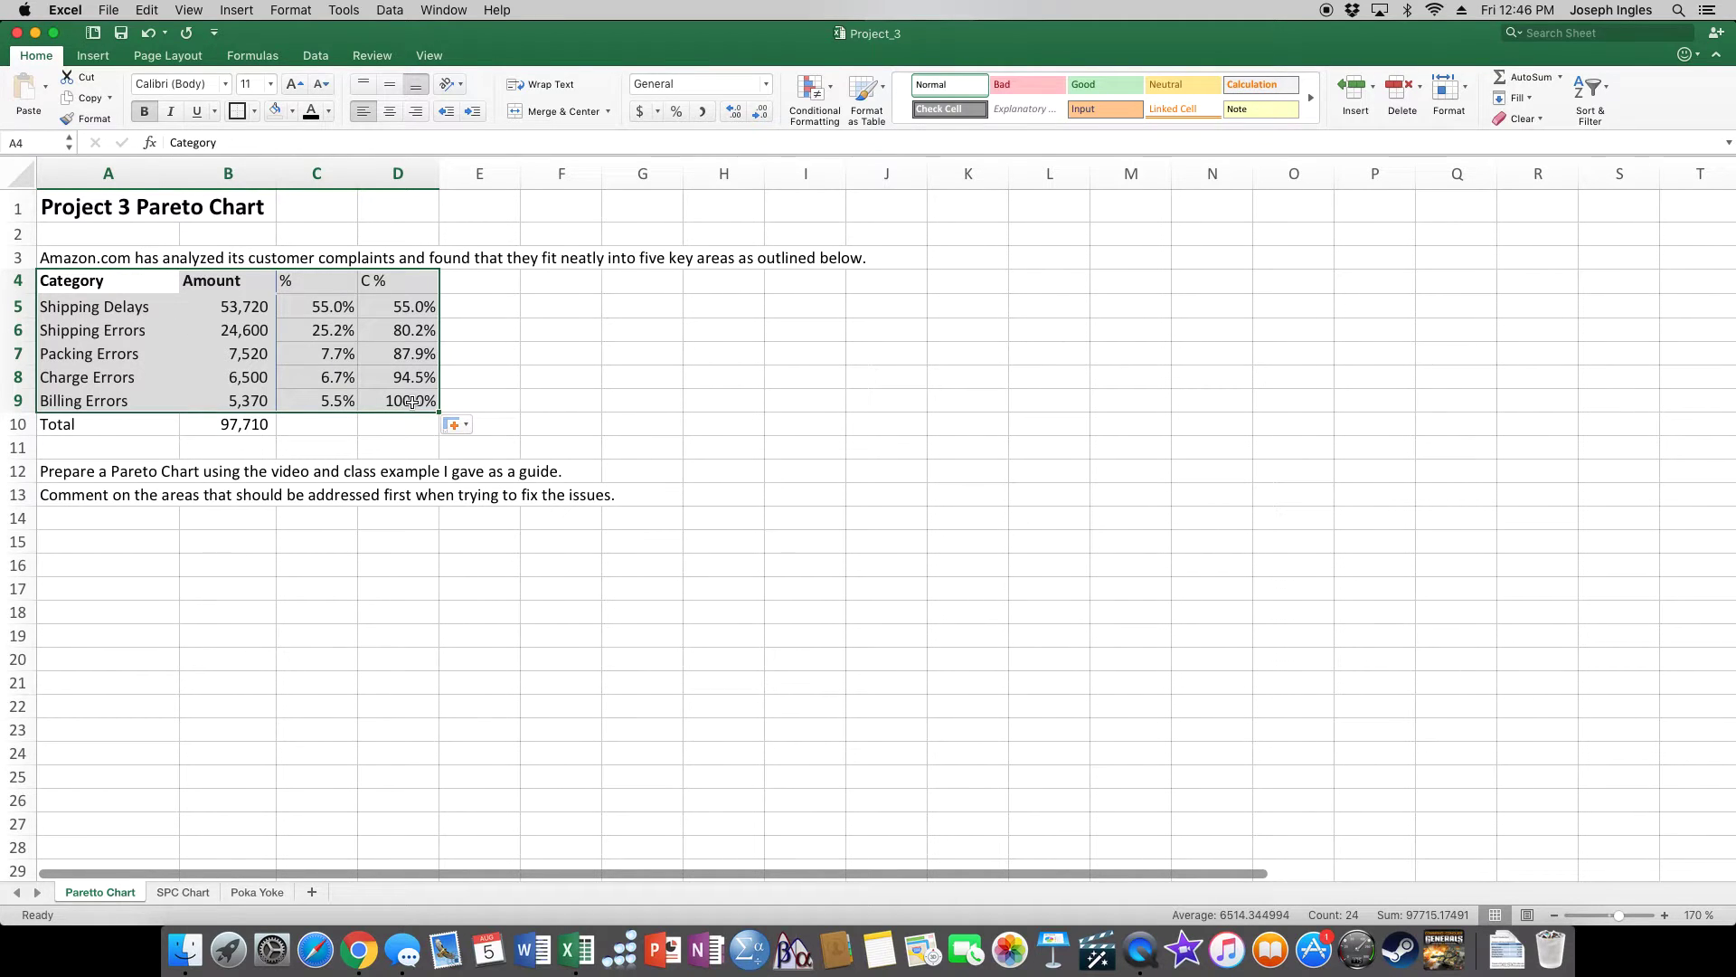
left_click(871, 98)
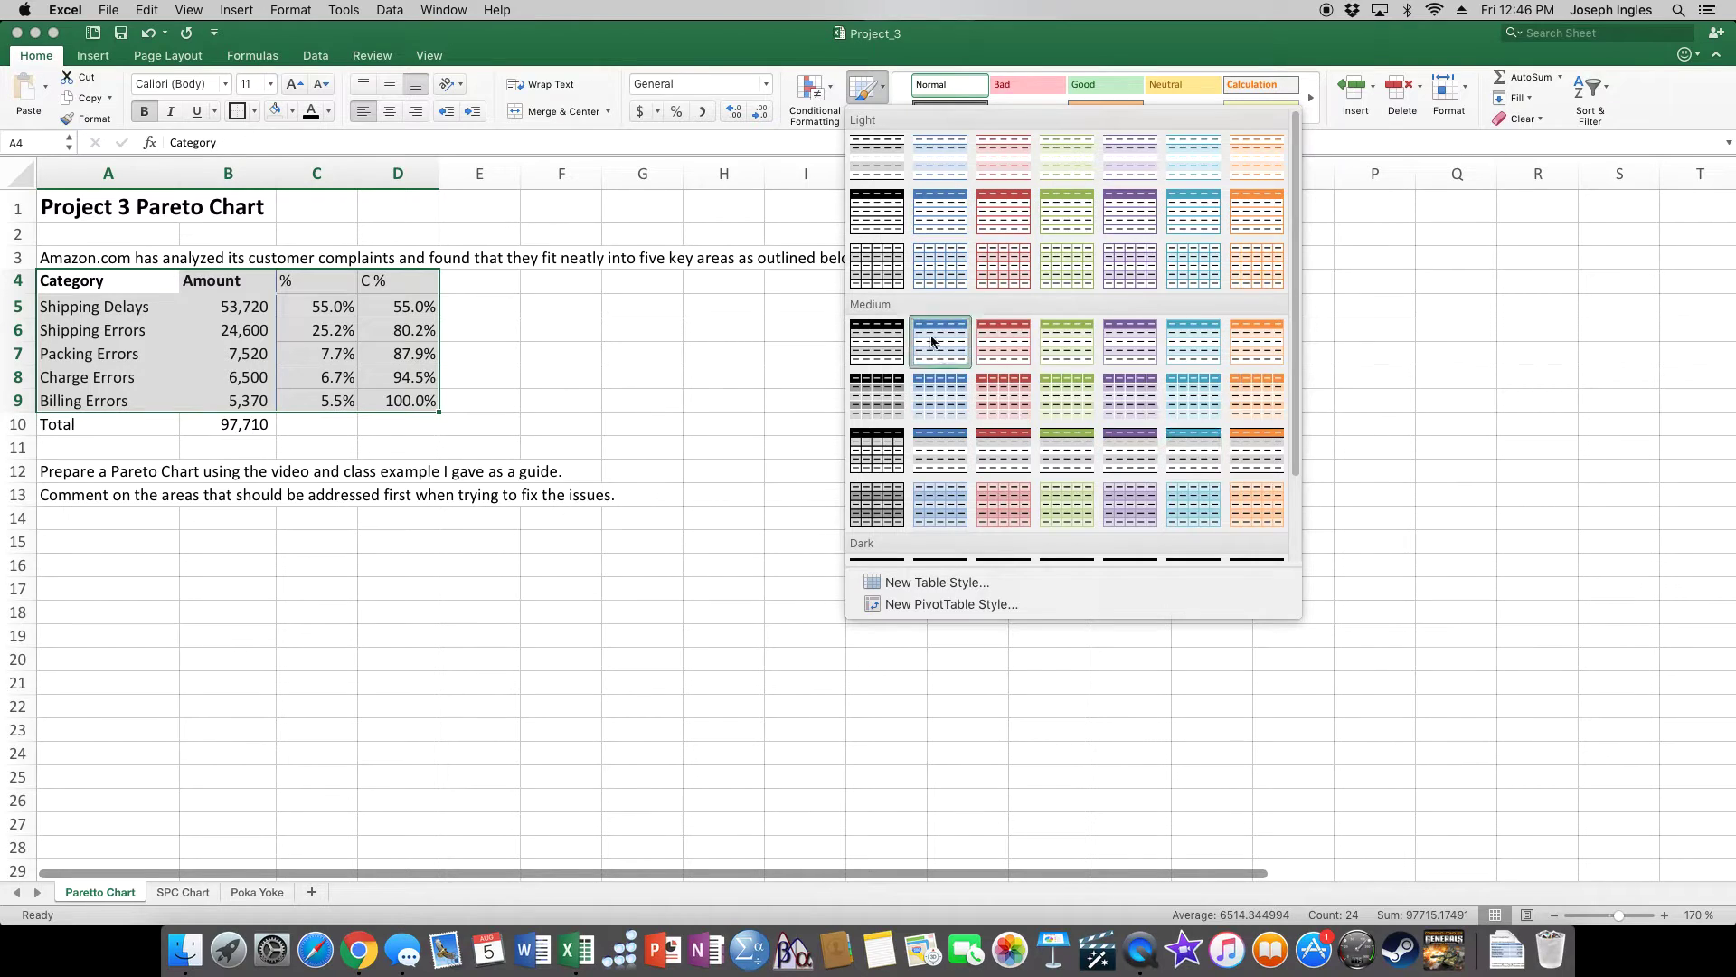
left_click(935, 211)
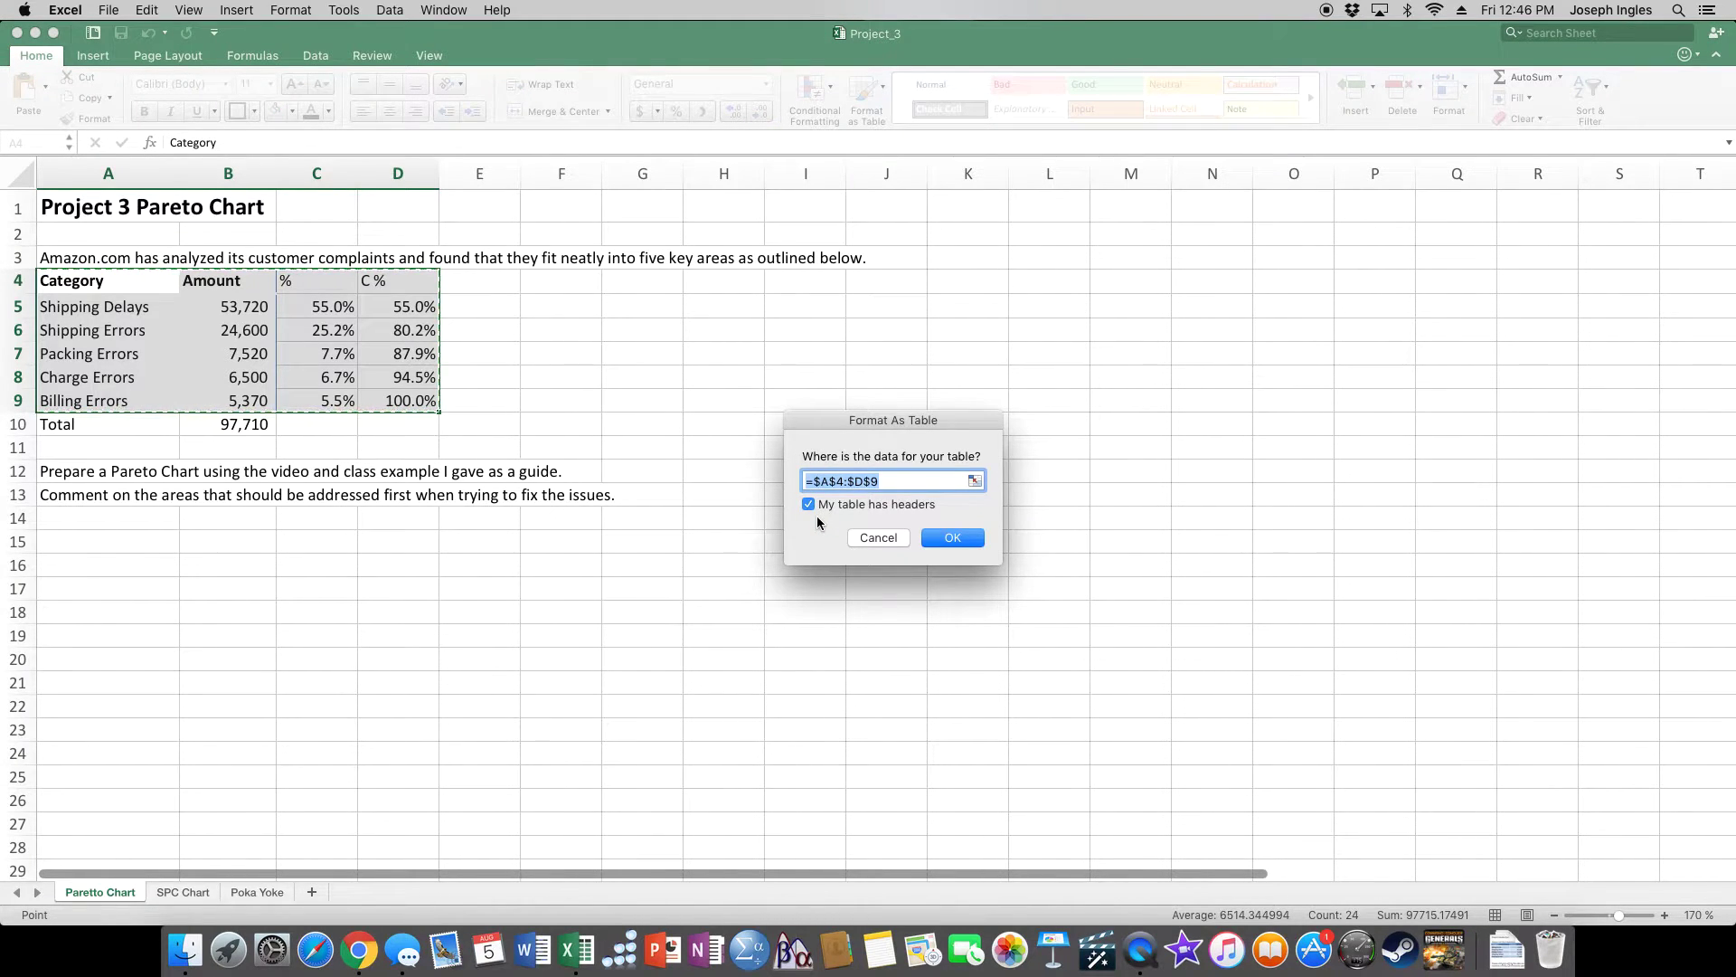
left_click(951, 541)
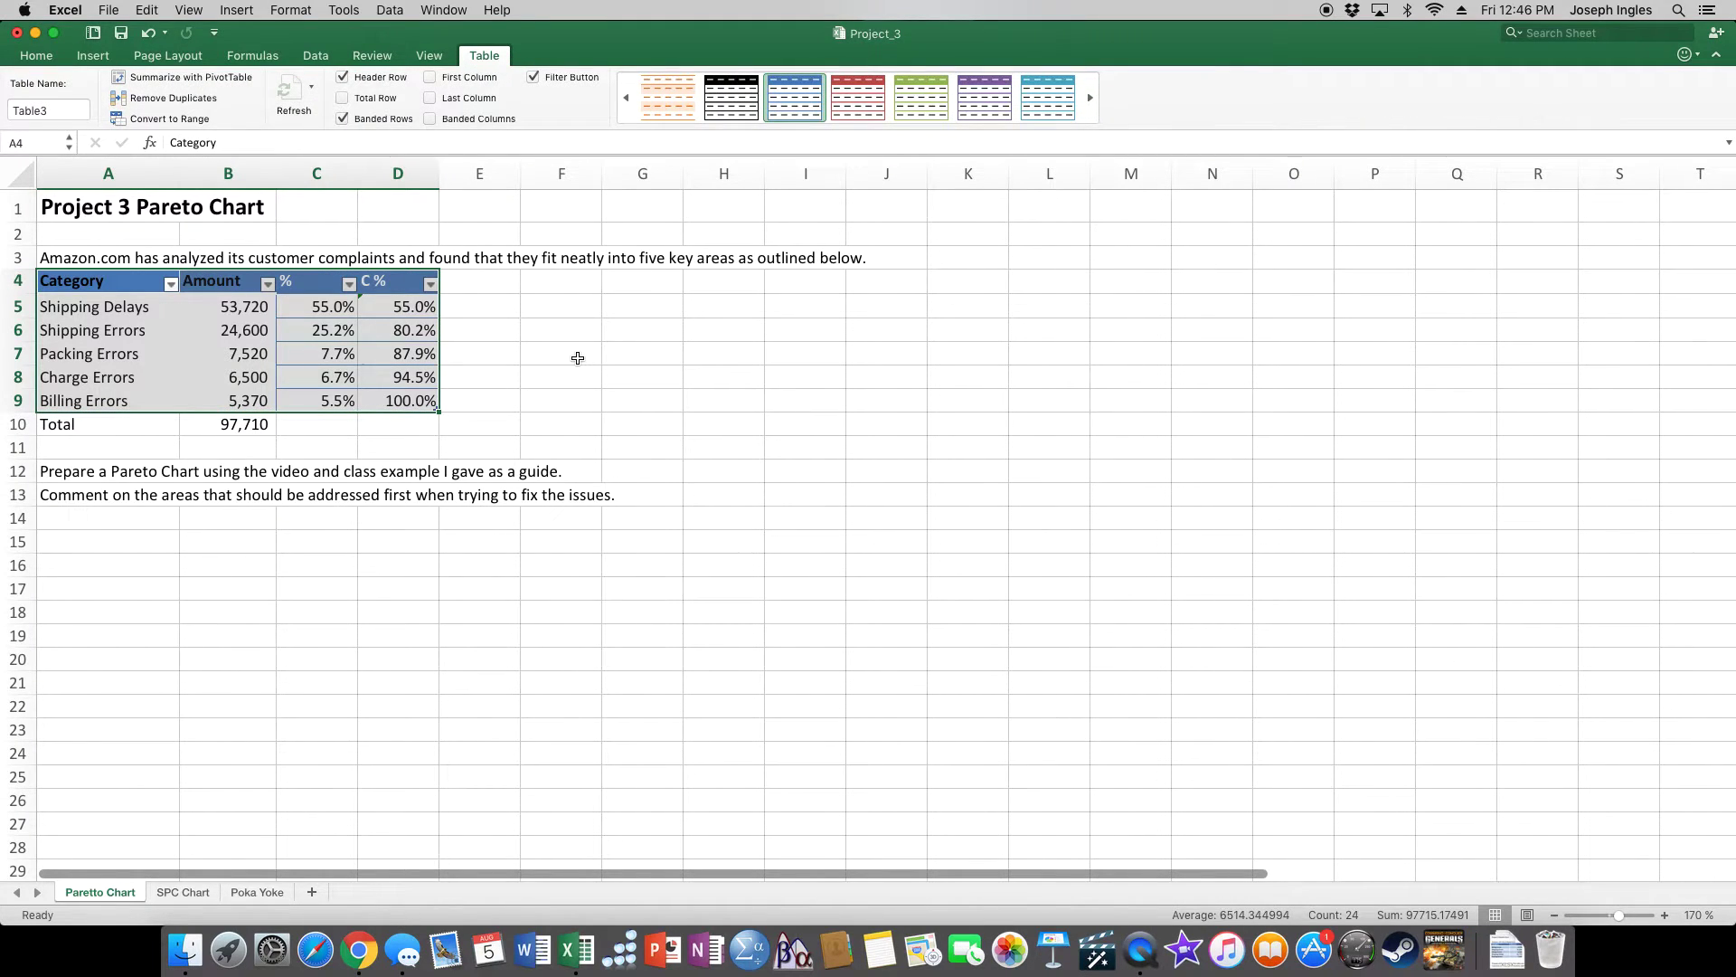
left_click(578, 358)
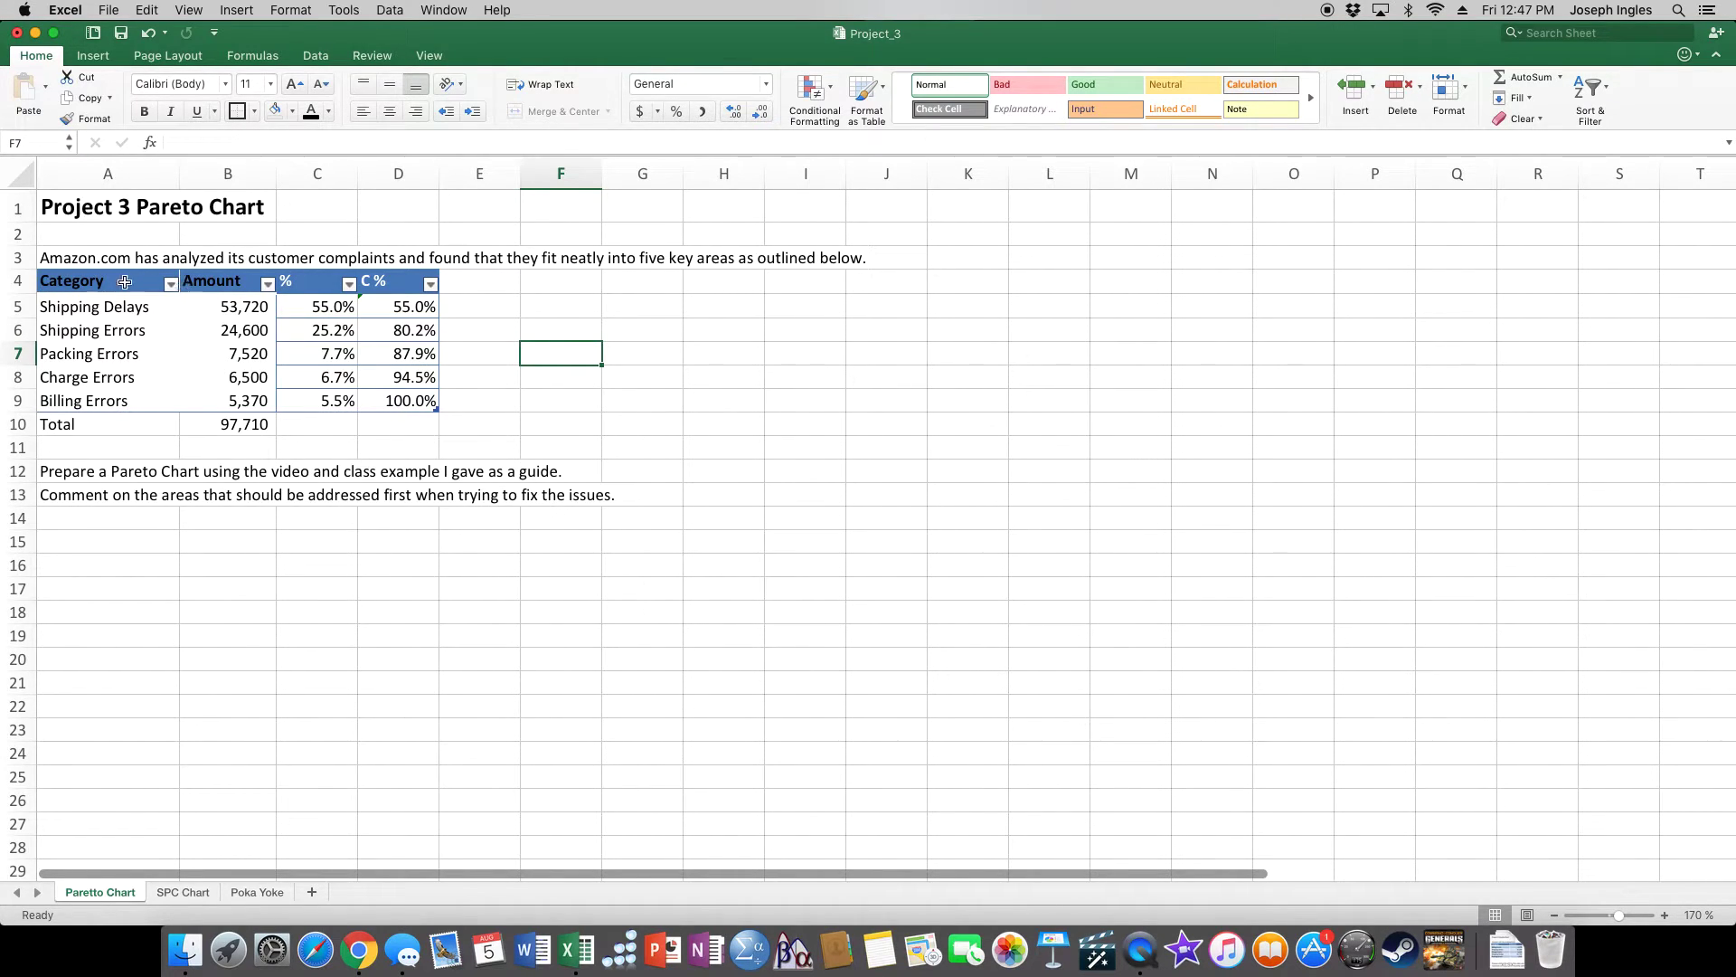
Step: Set the font color of the Category and Amount headers in A4:B4 to white
left_click_drag(80, 283, 226, 282)
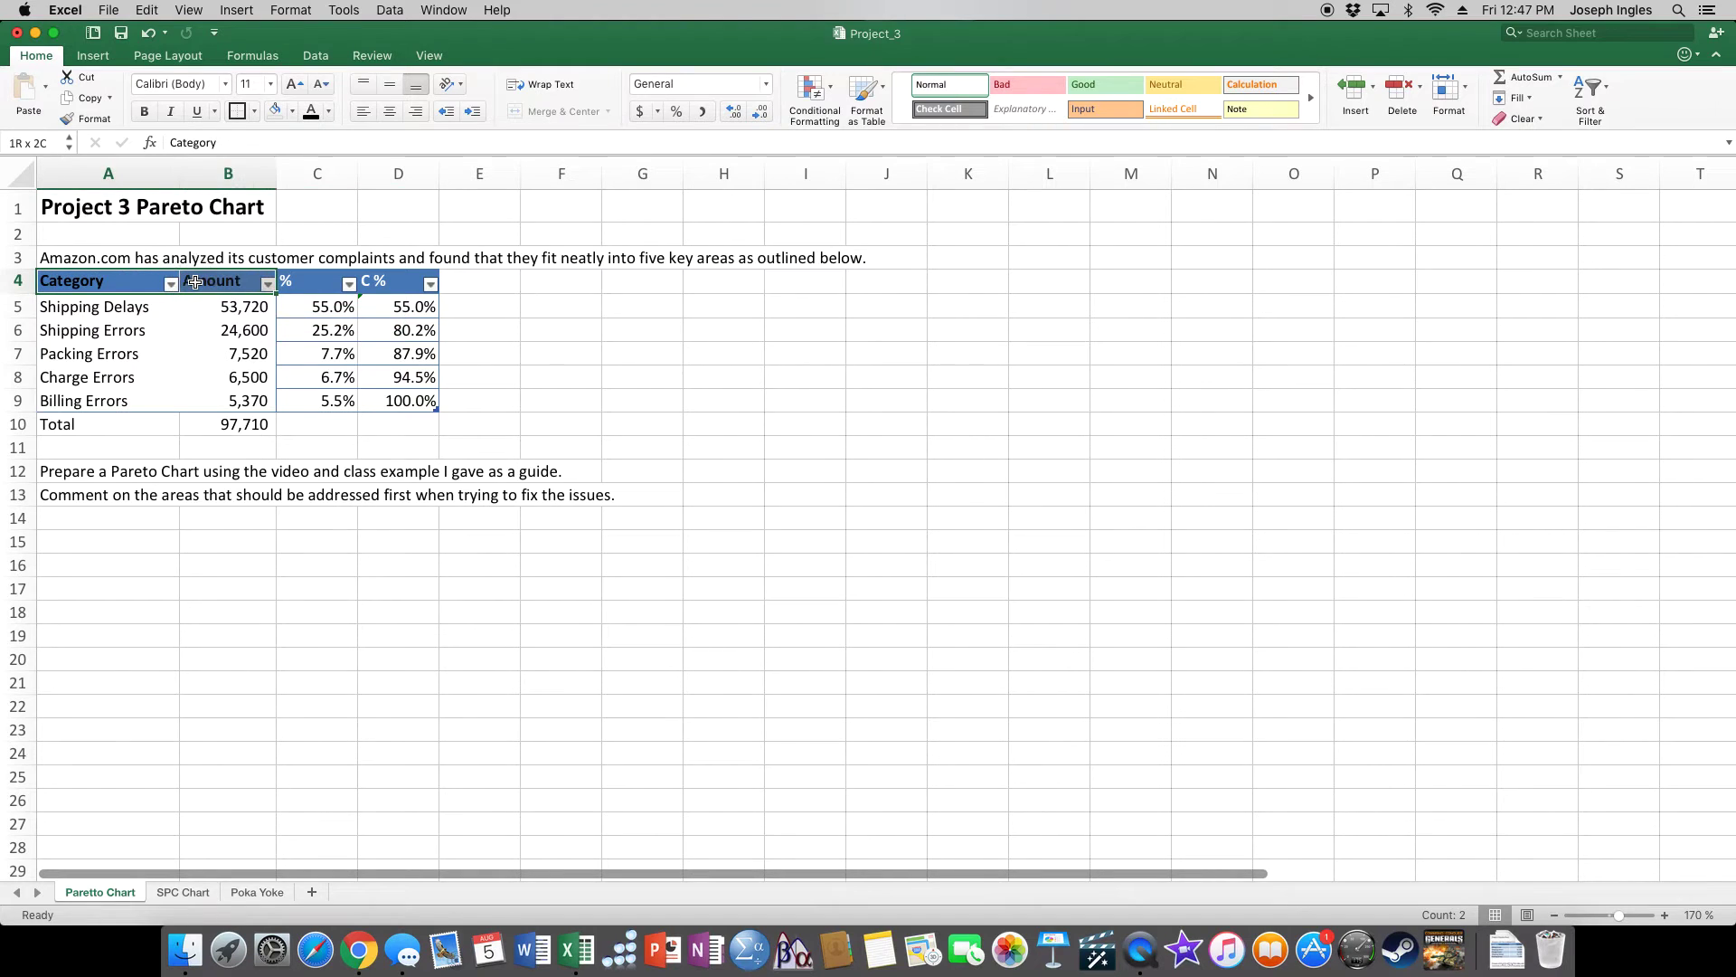
left_click(43, 56)
left_click(330, 112)
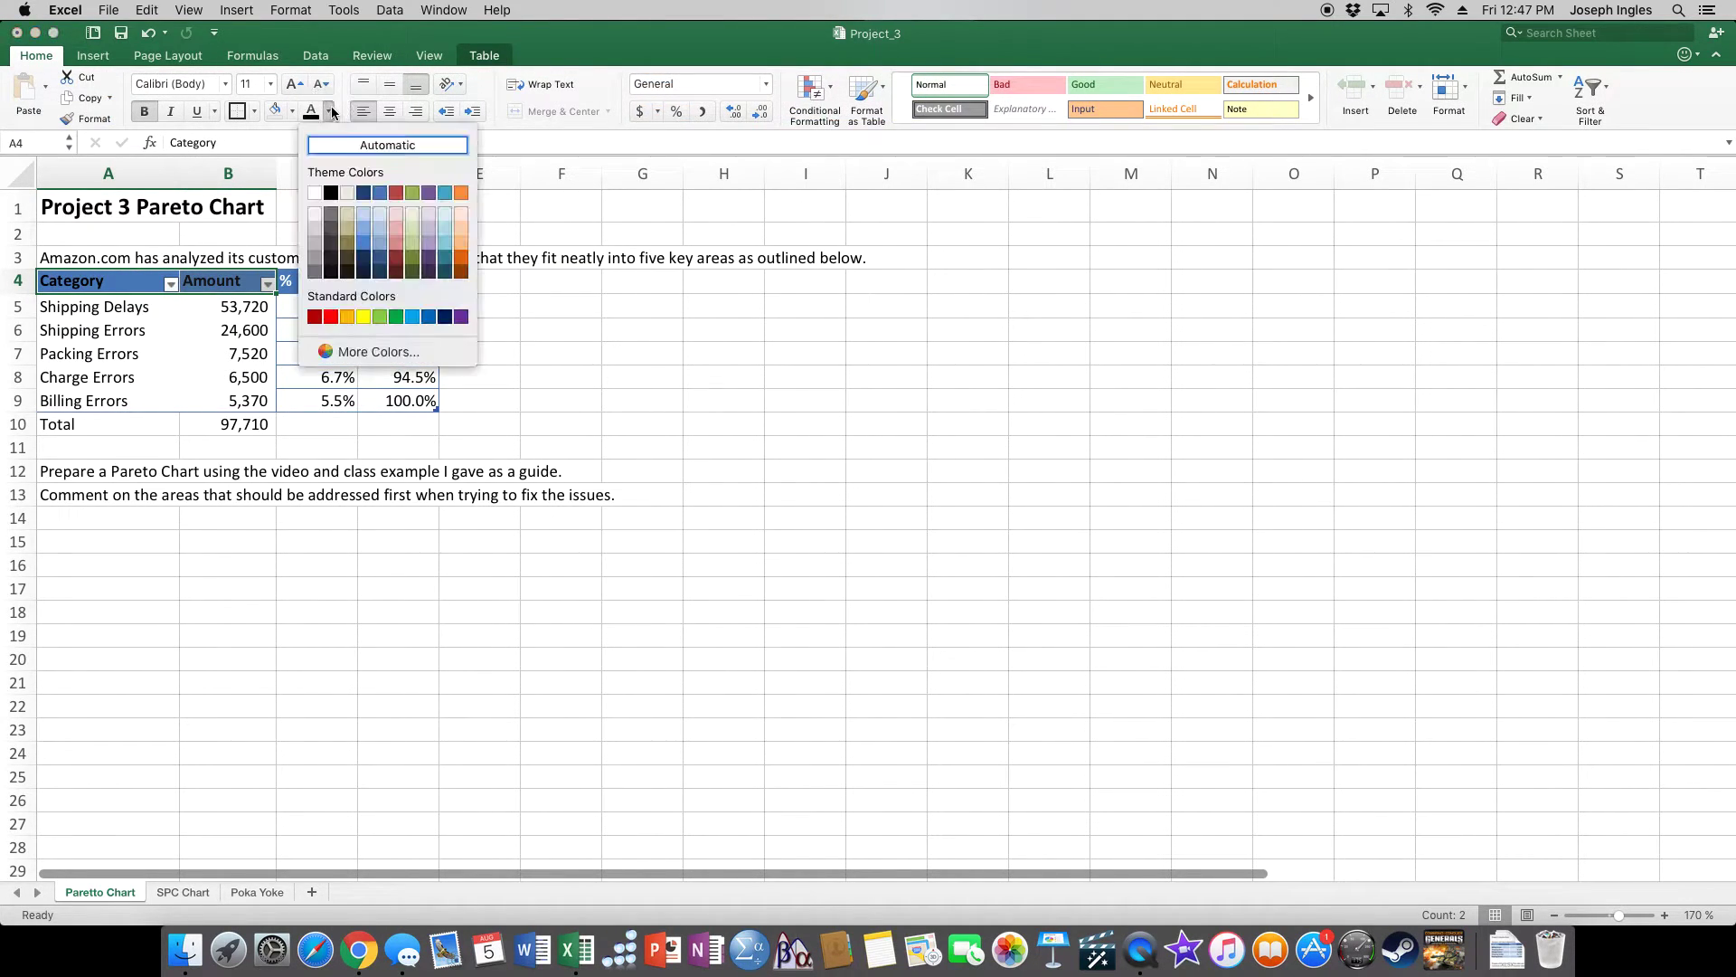
left_click(318, 193)
left_click(591, 344)
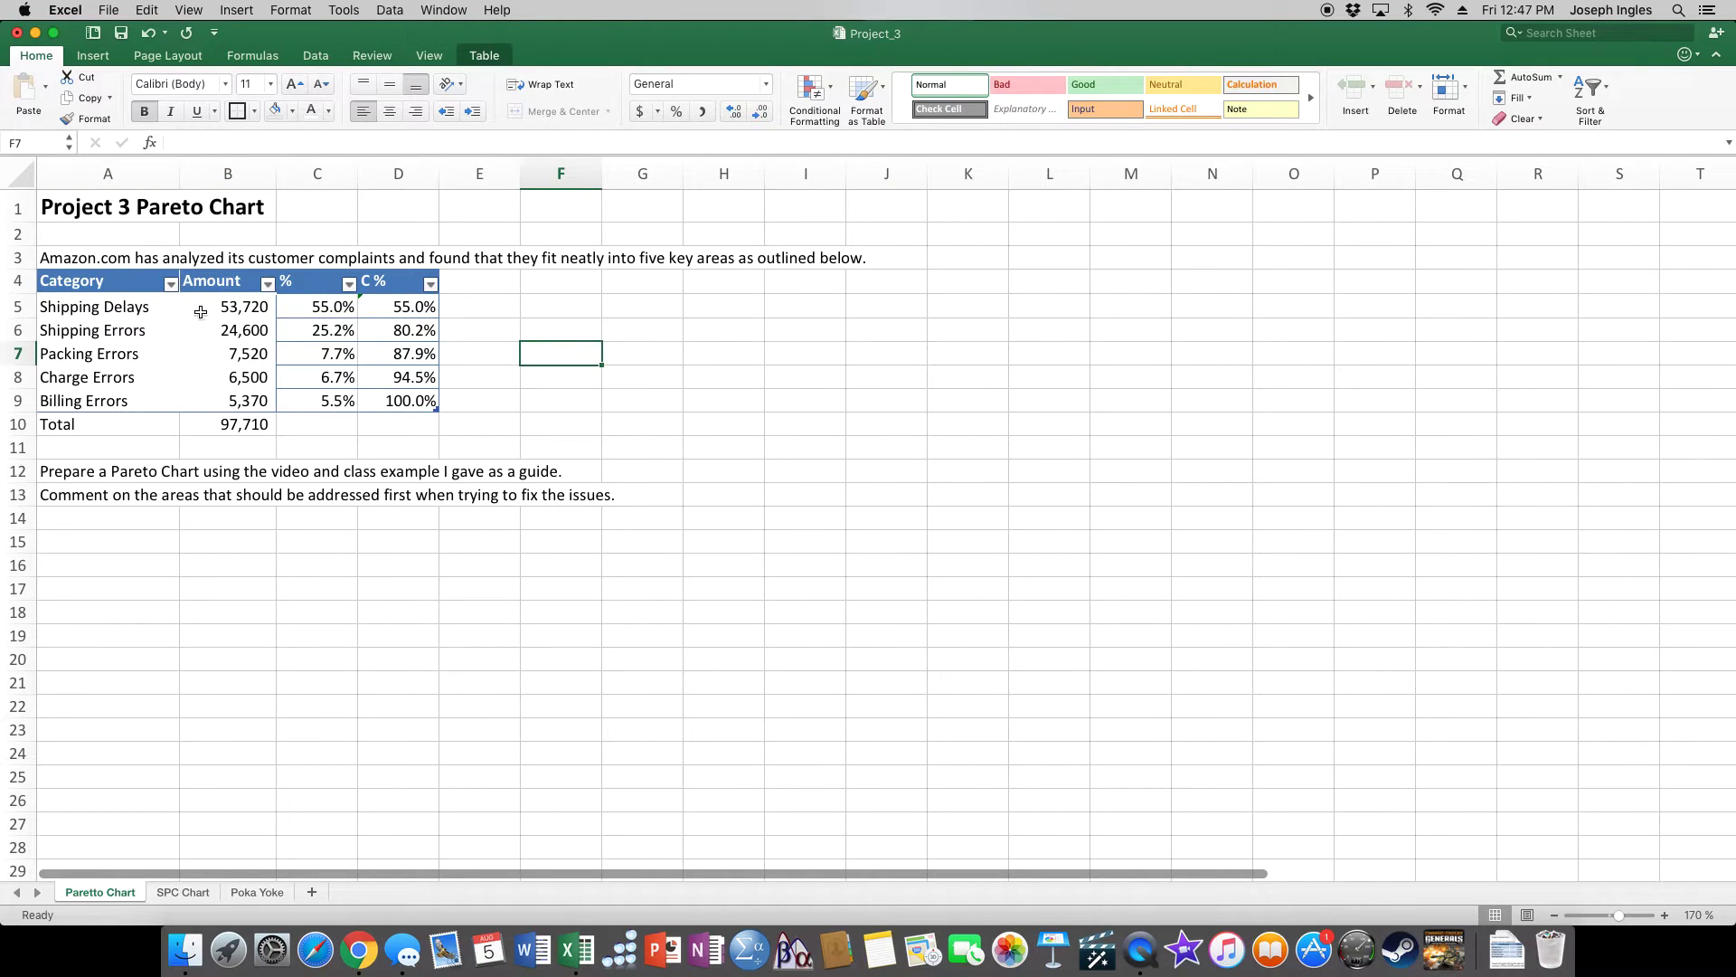
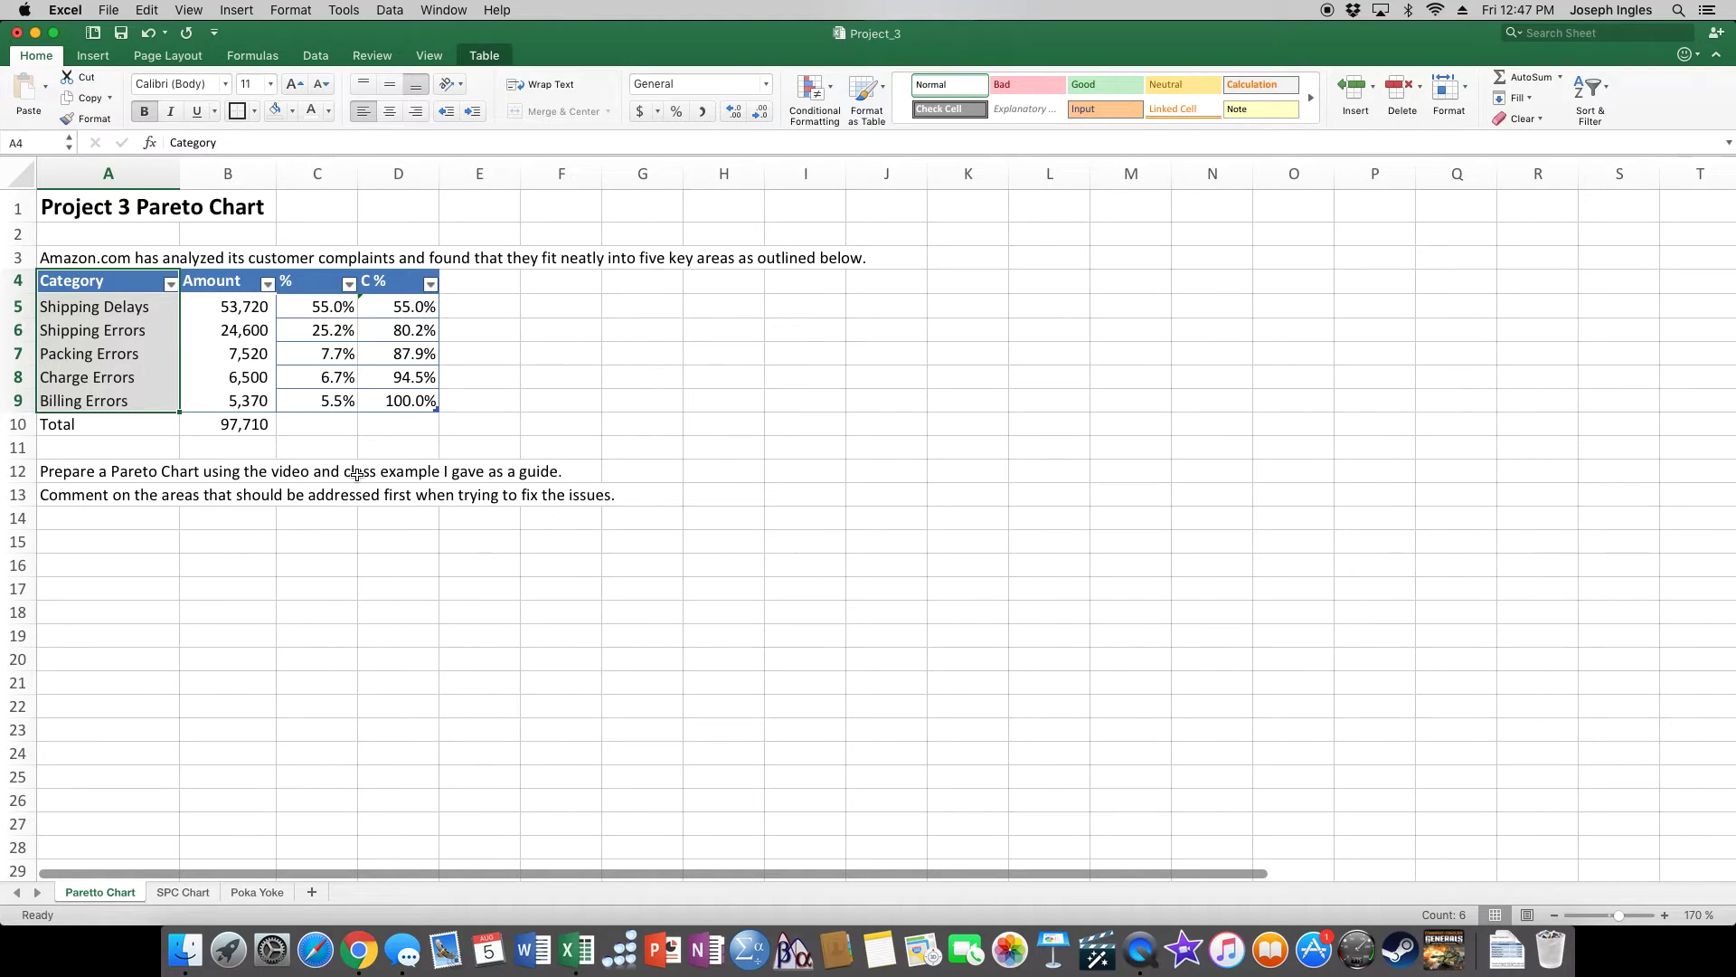
left_click_drag(211, 283, 220, 400)
left_click_drag(401, 283, 407, 400)
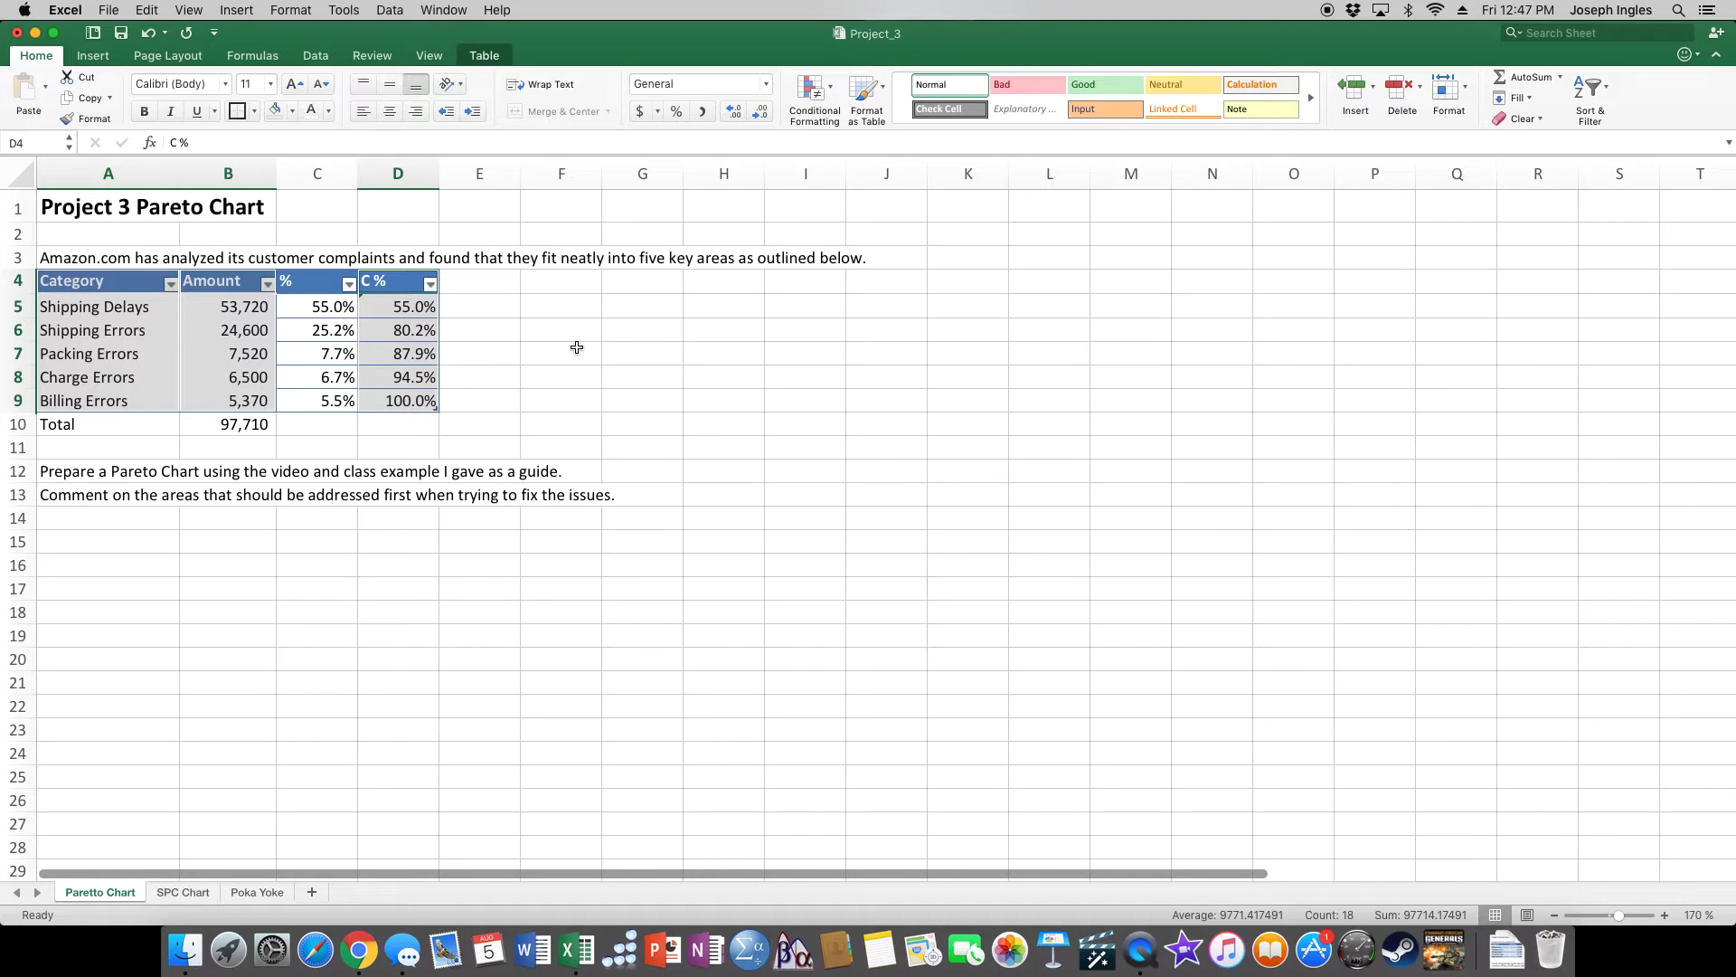
left_click(577, 348)
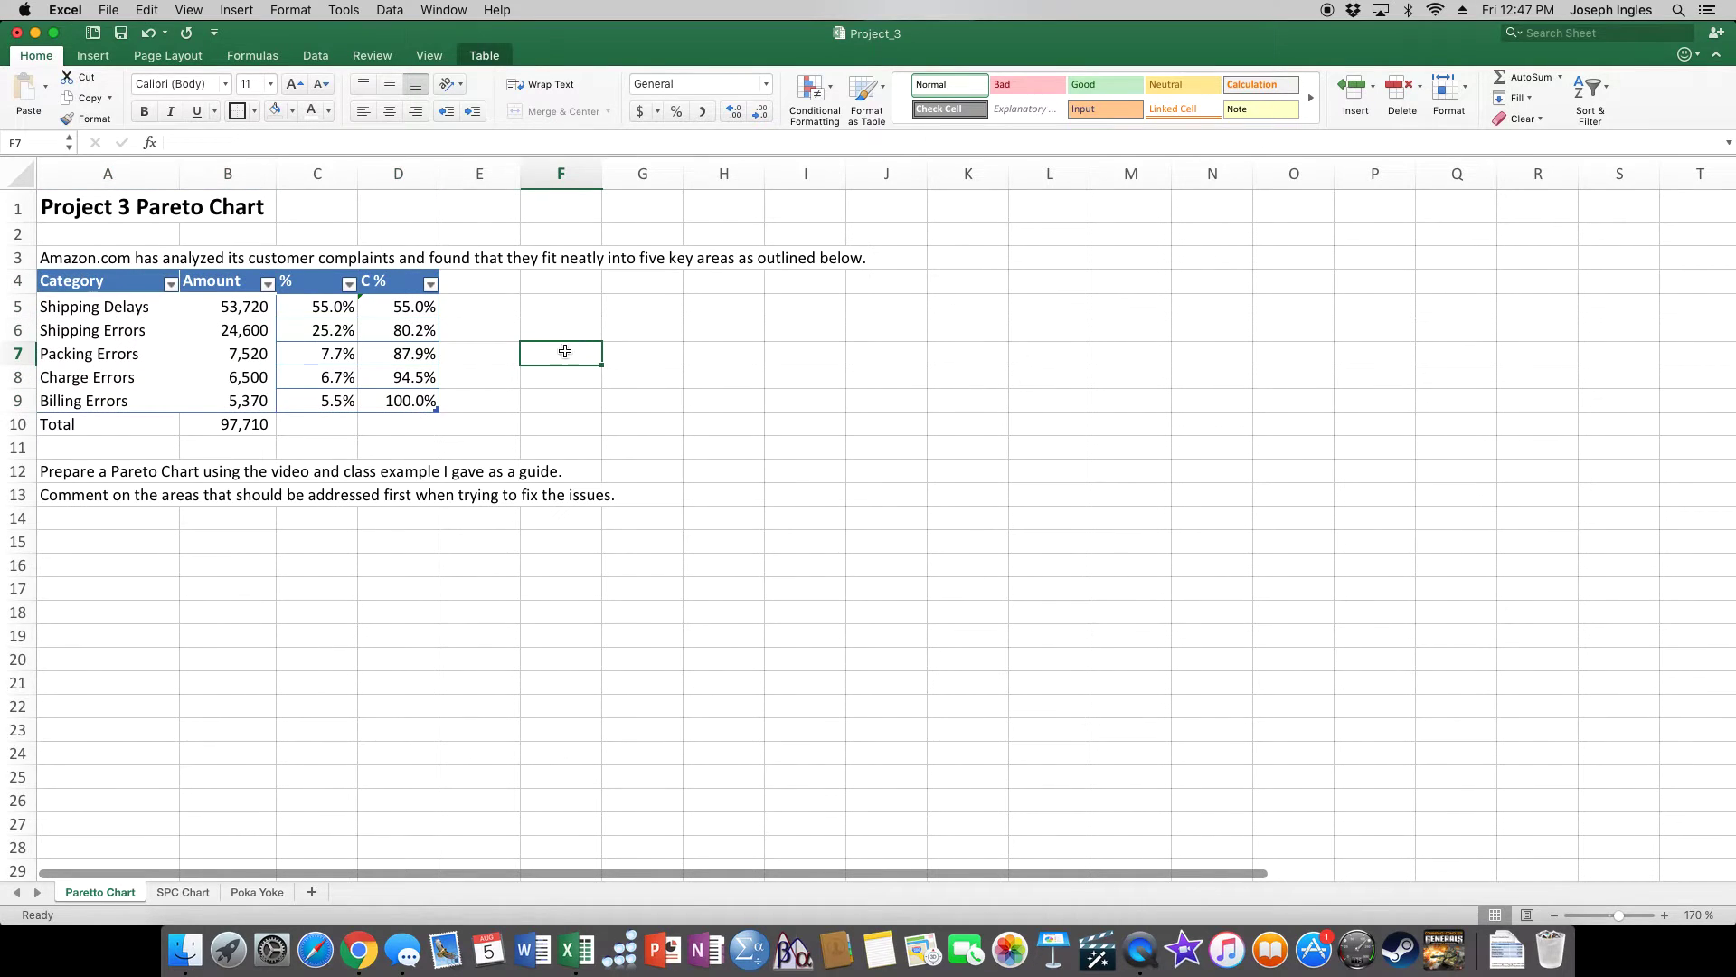
left_click_drag(114, 281, 175, 404)
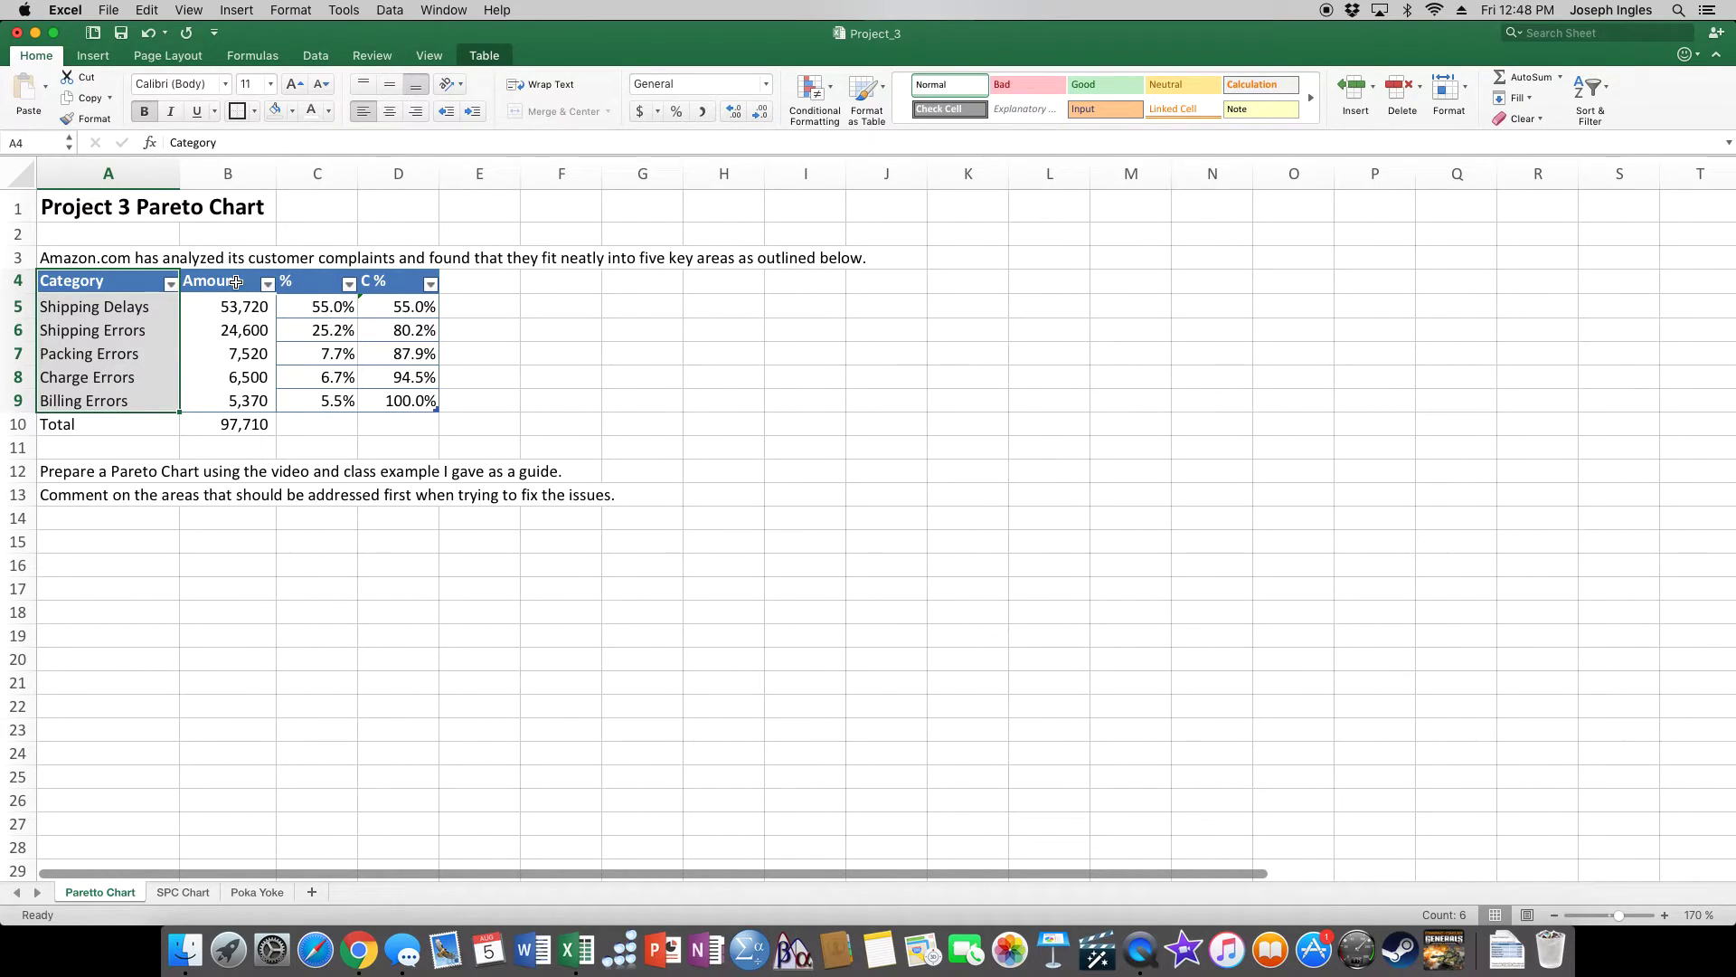
left_click_drag(227, 279, 230, 400)
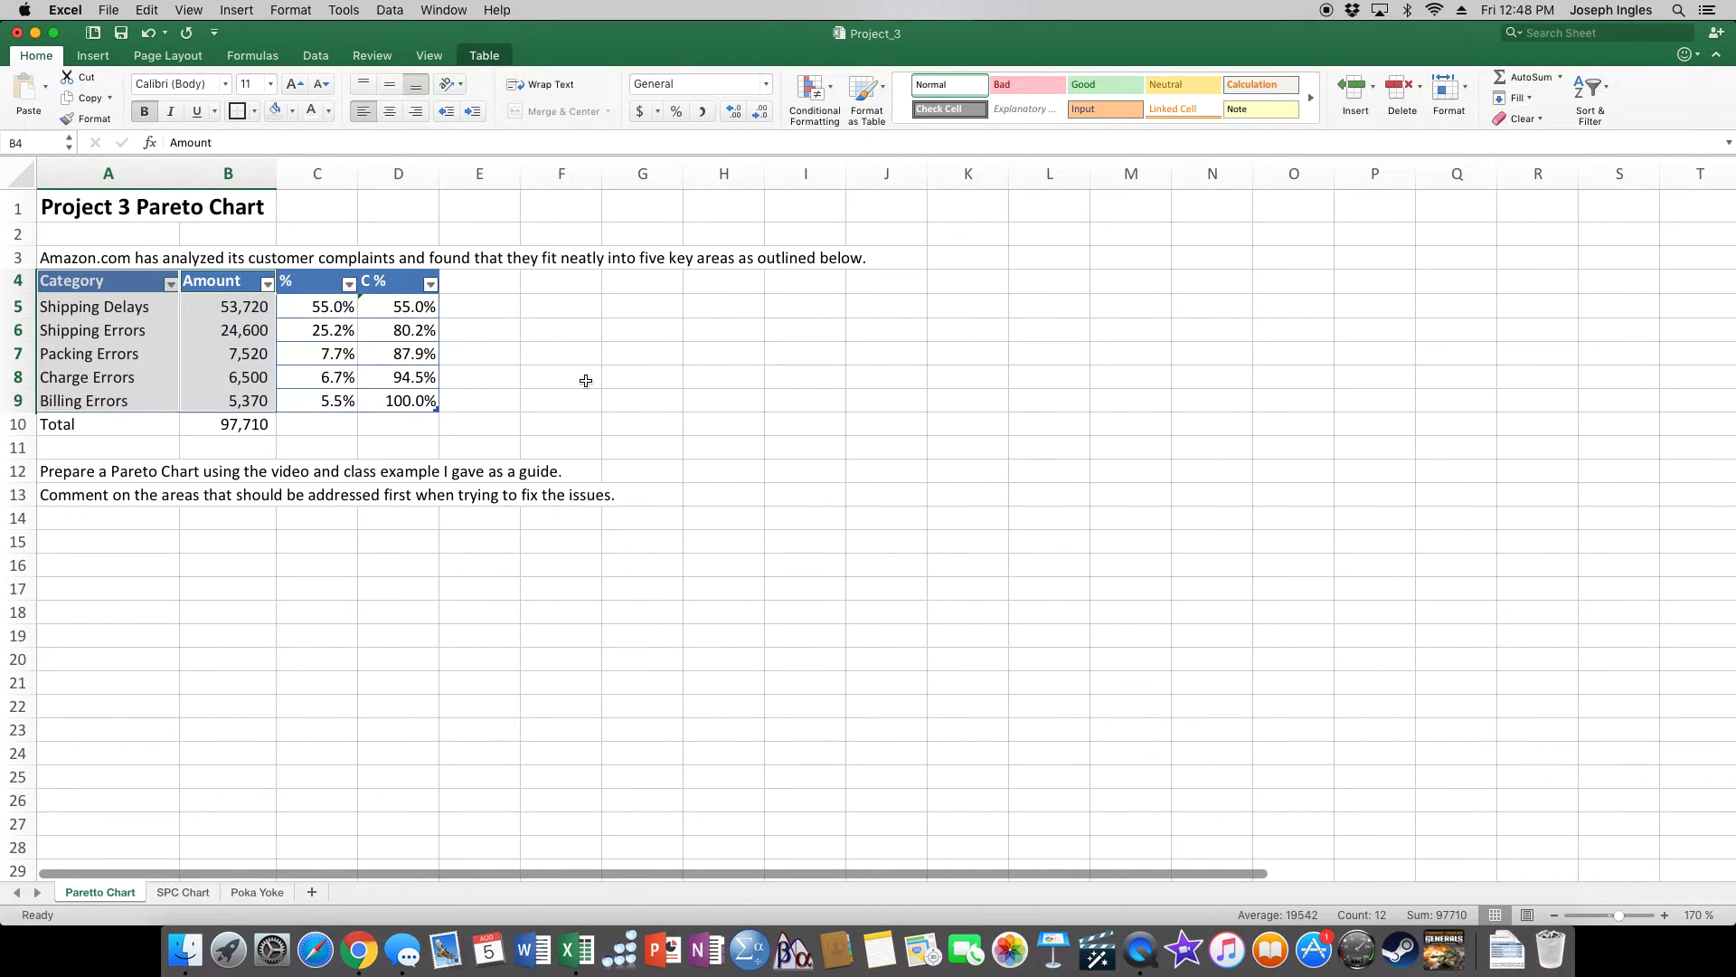
left_click_drag(393, 280, 412, 400)
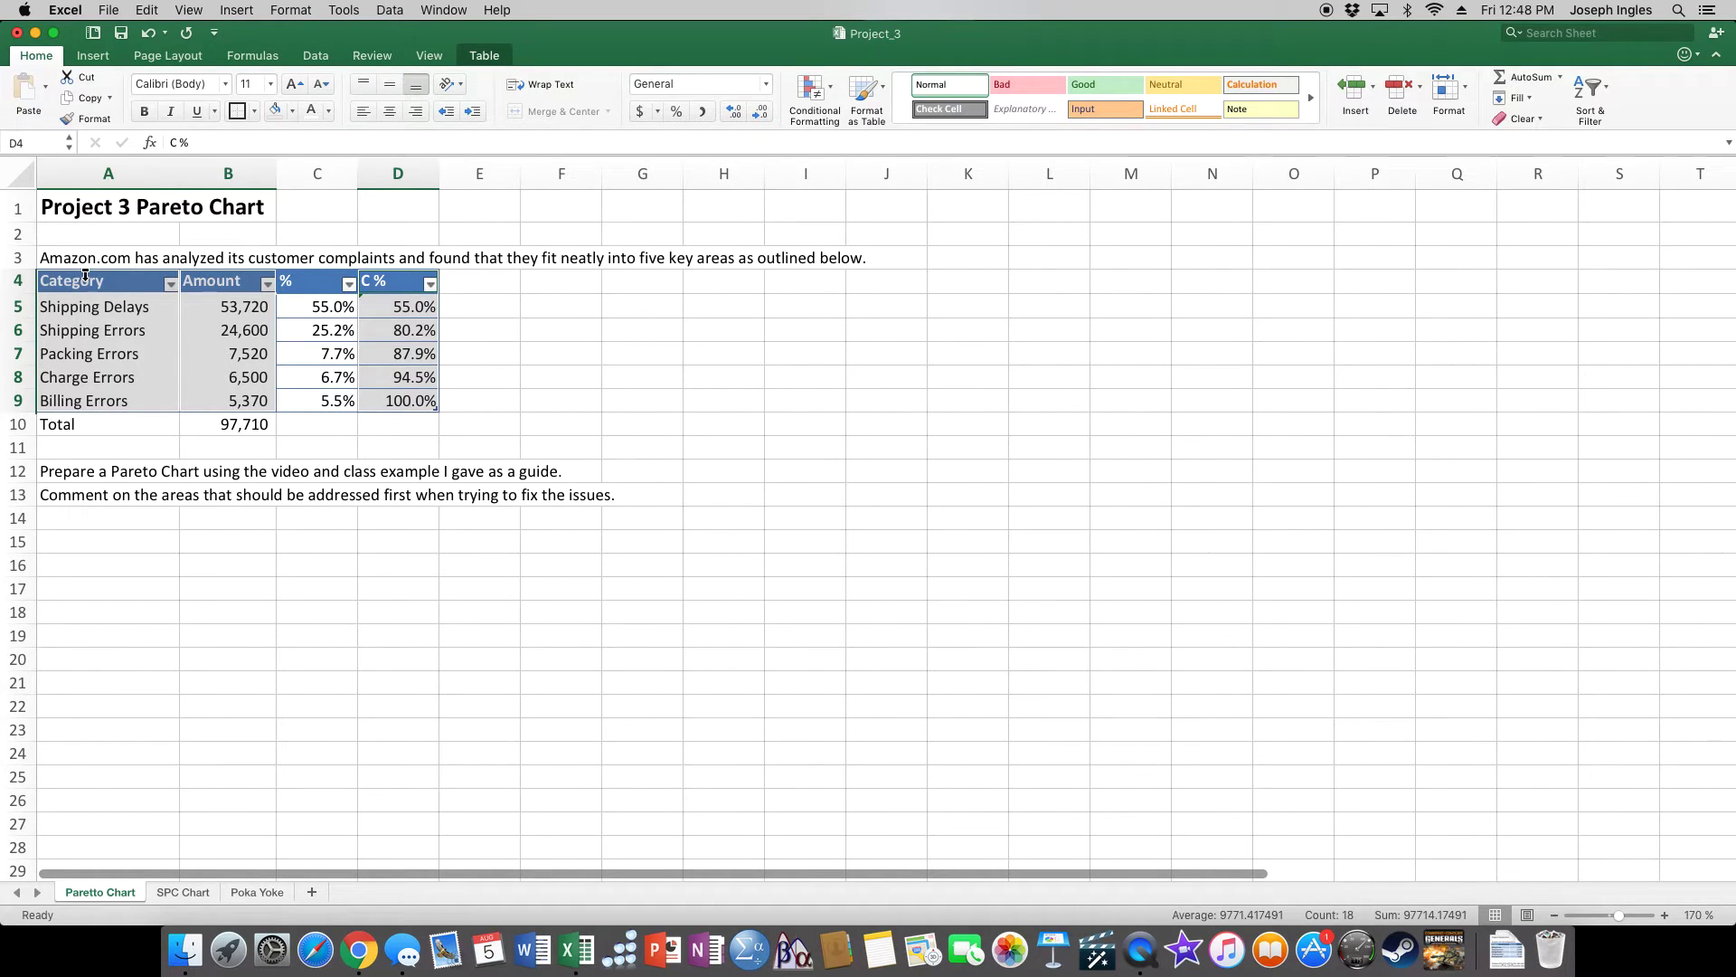
left_click(486, 357)
Step: Insert a Clustered Column - Line on Secondary Axis chart from the Category, Amount and C % columns and delete it again
left_click_drag(127, 282, 142, 409)
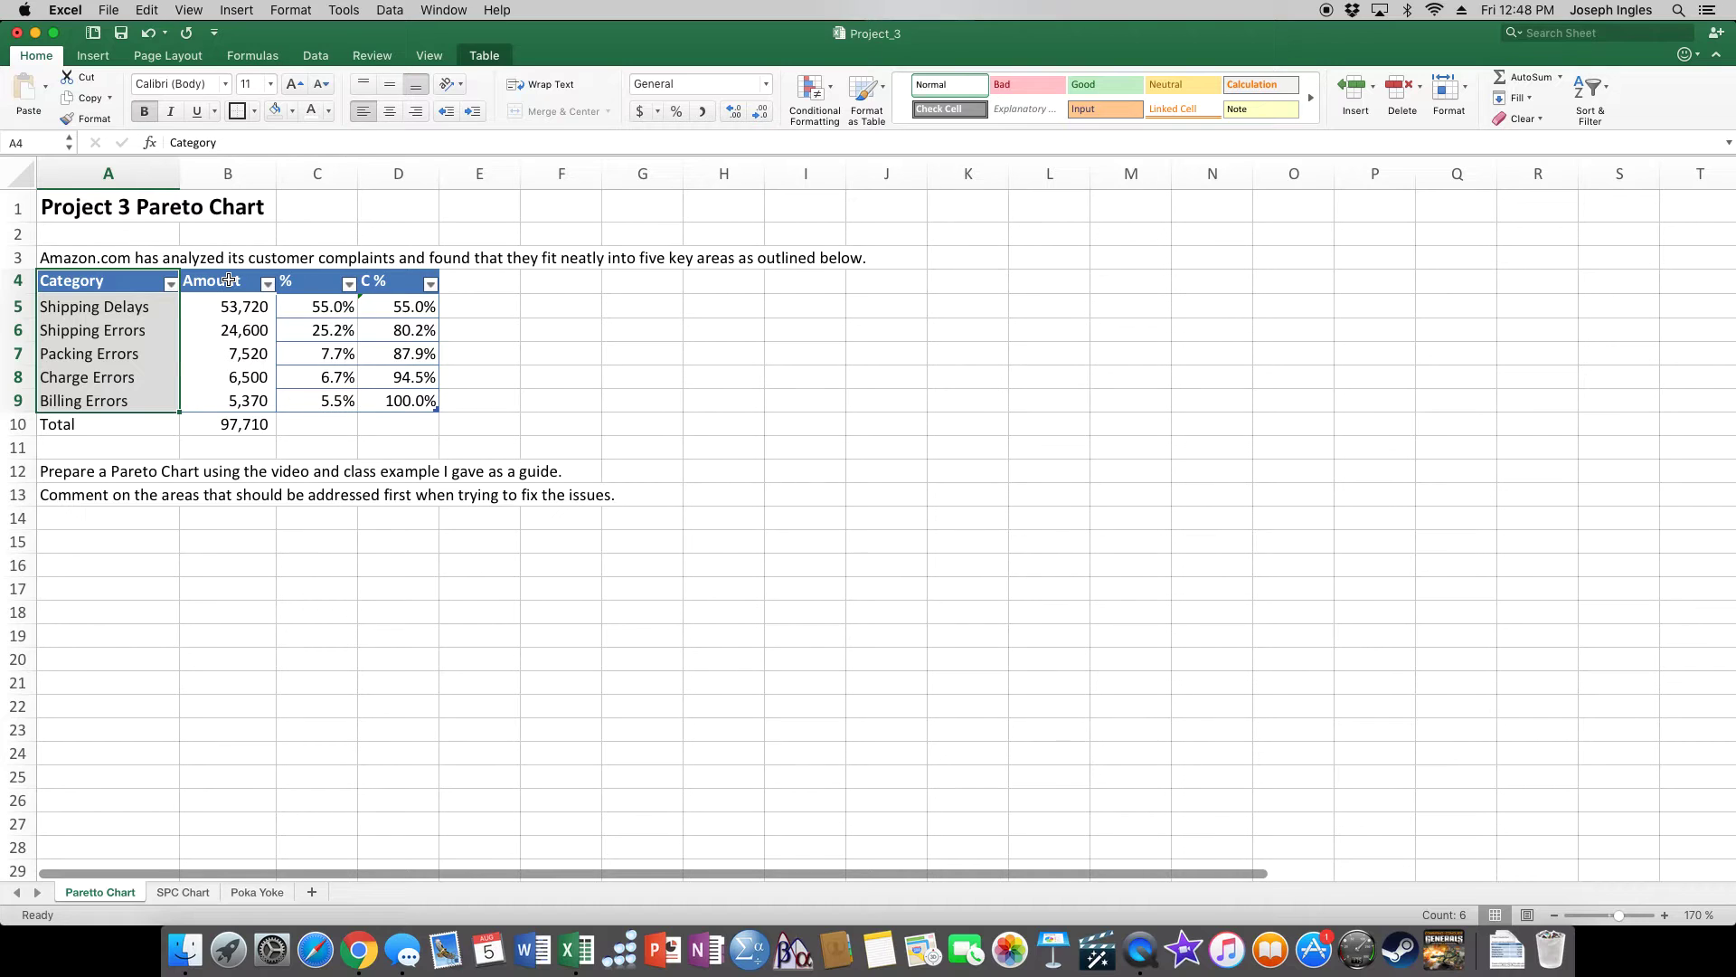
left_click_drag(229, 281, 244, 402)
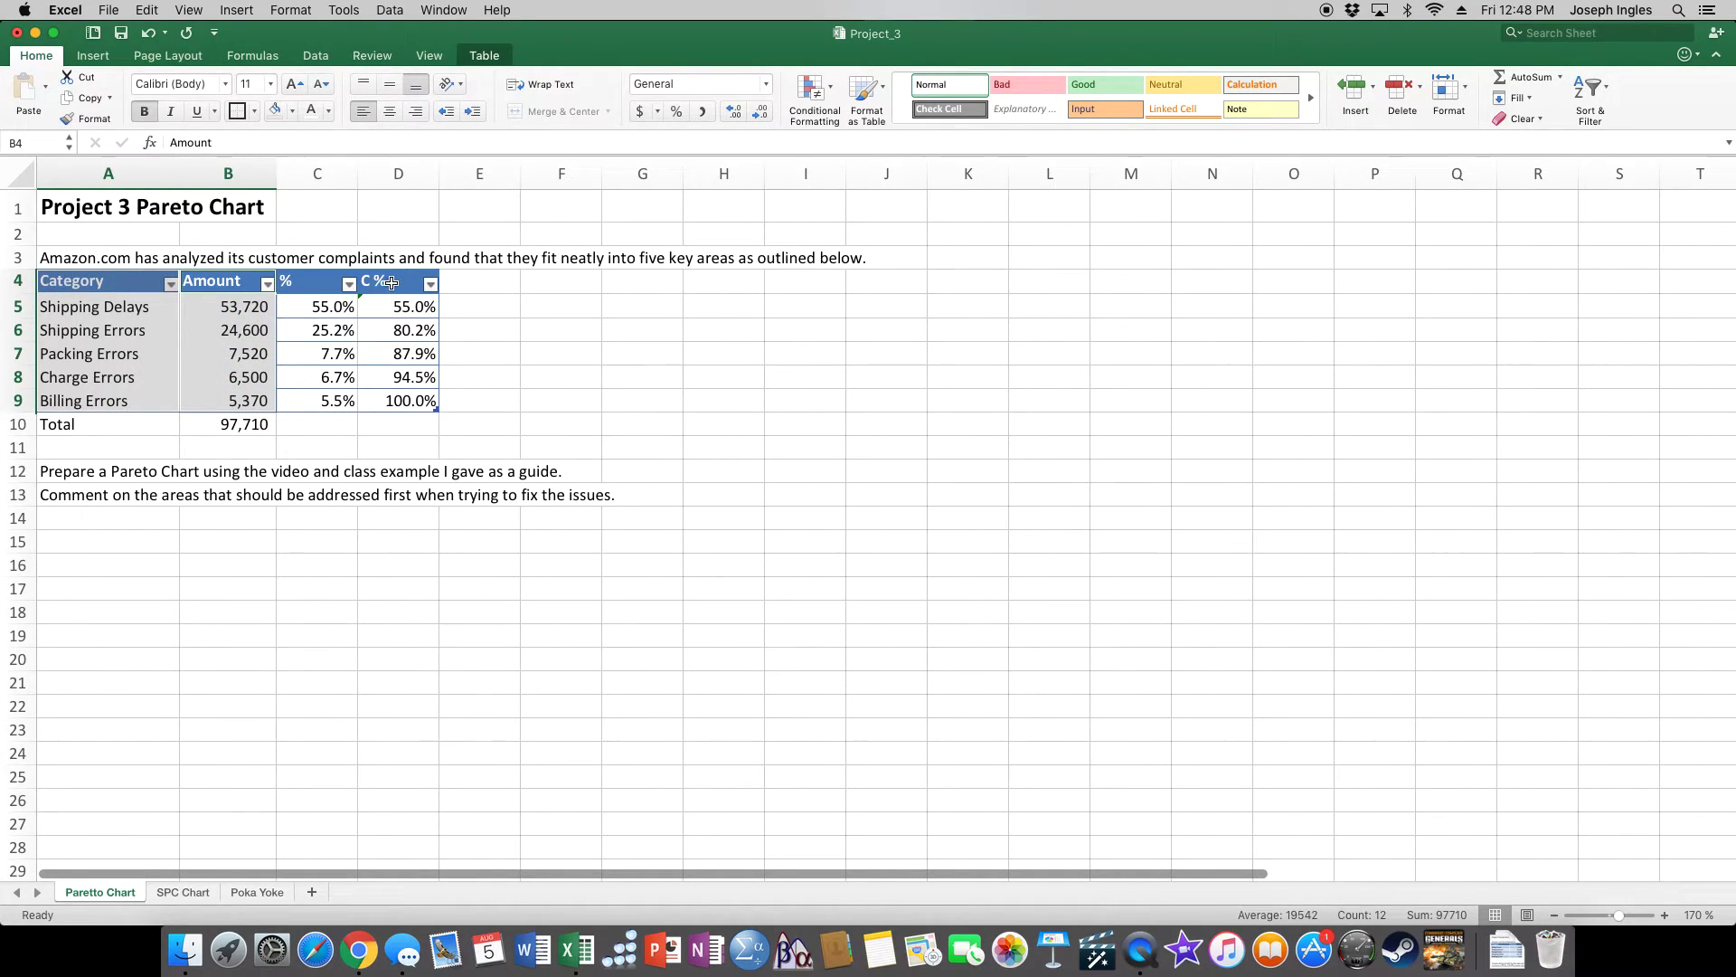
left_click_drag(387, 278, 409, 400)
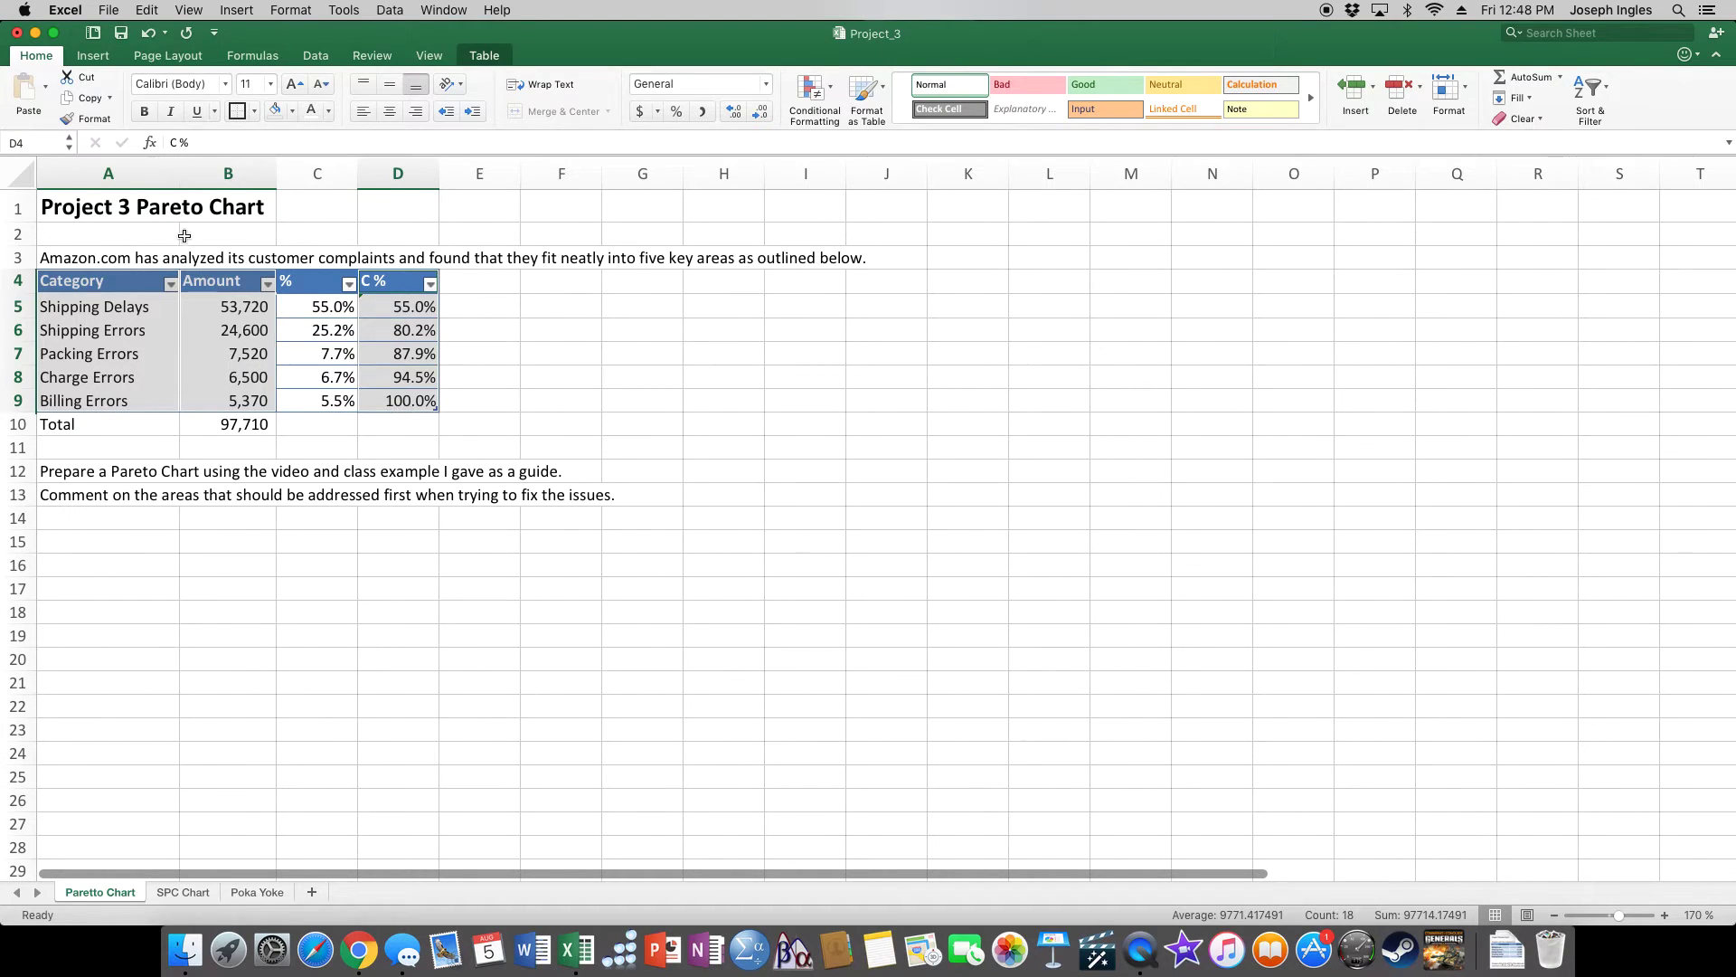
left_click(93, 60)
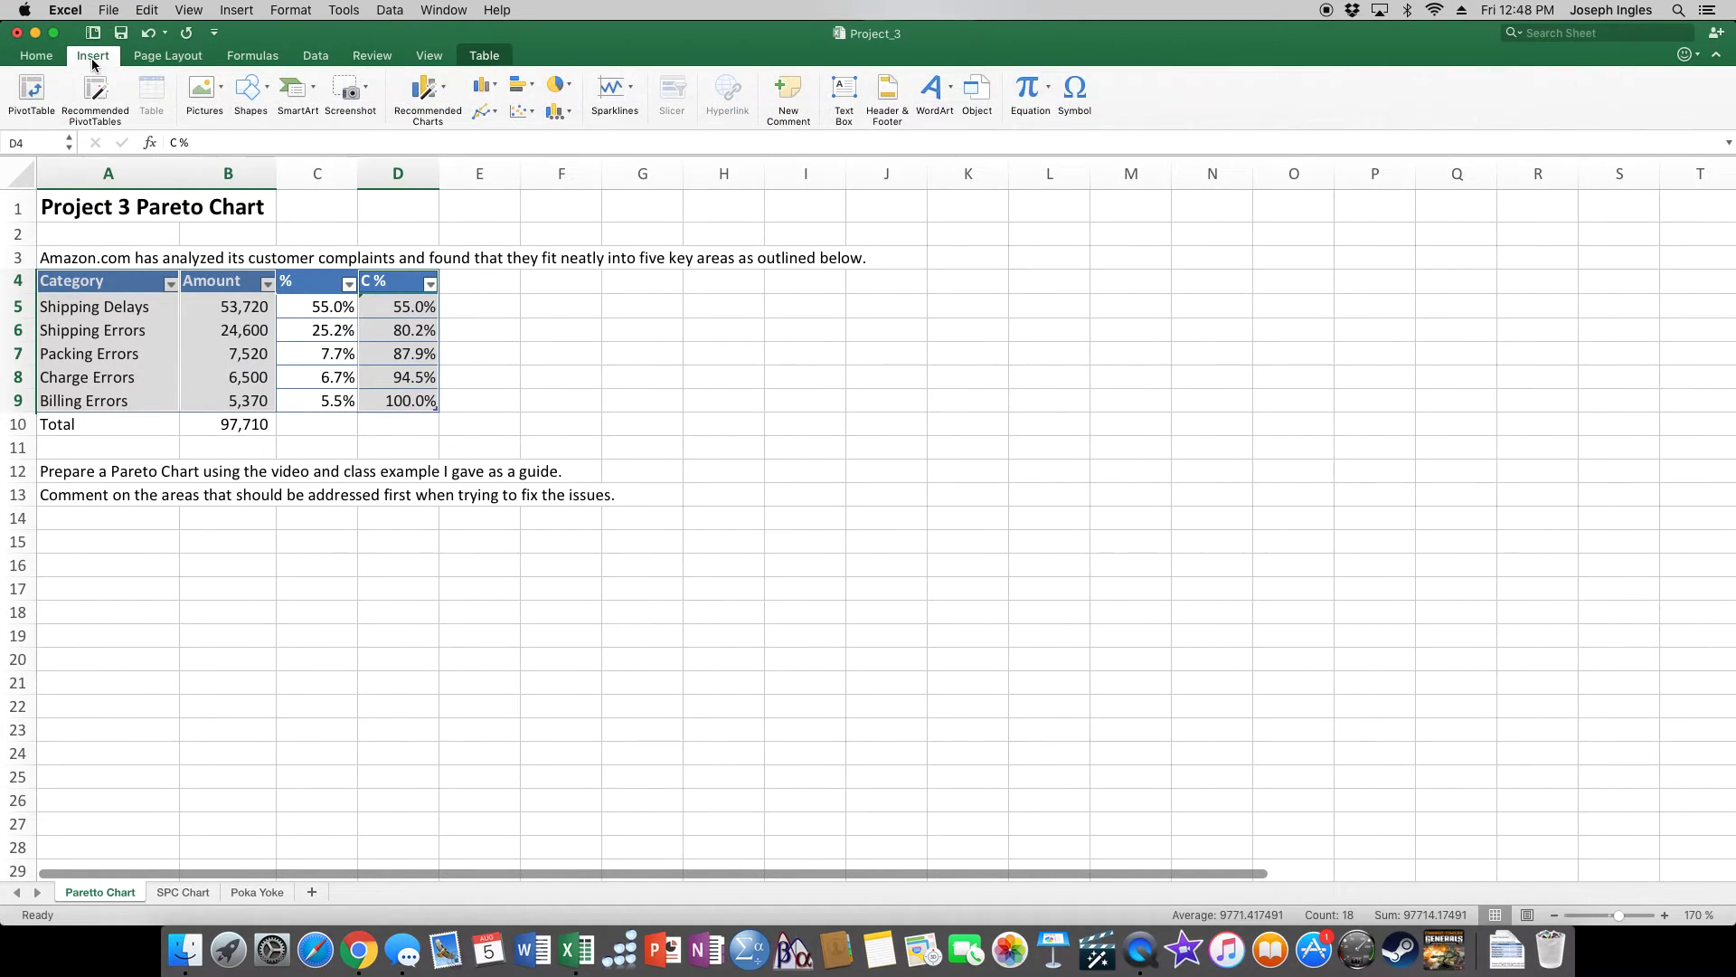
left_click(426, 90)
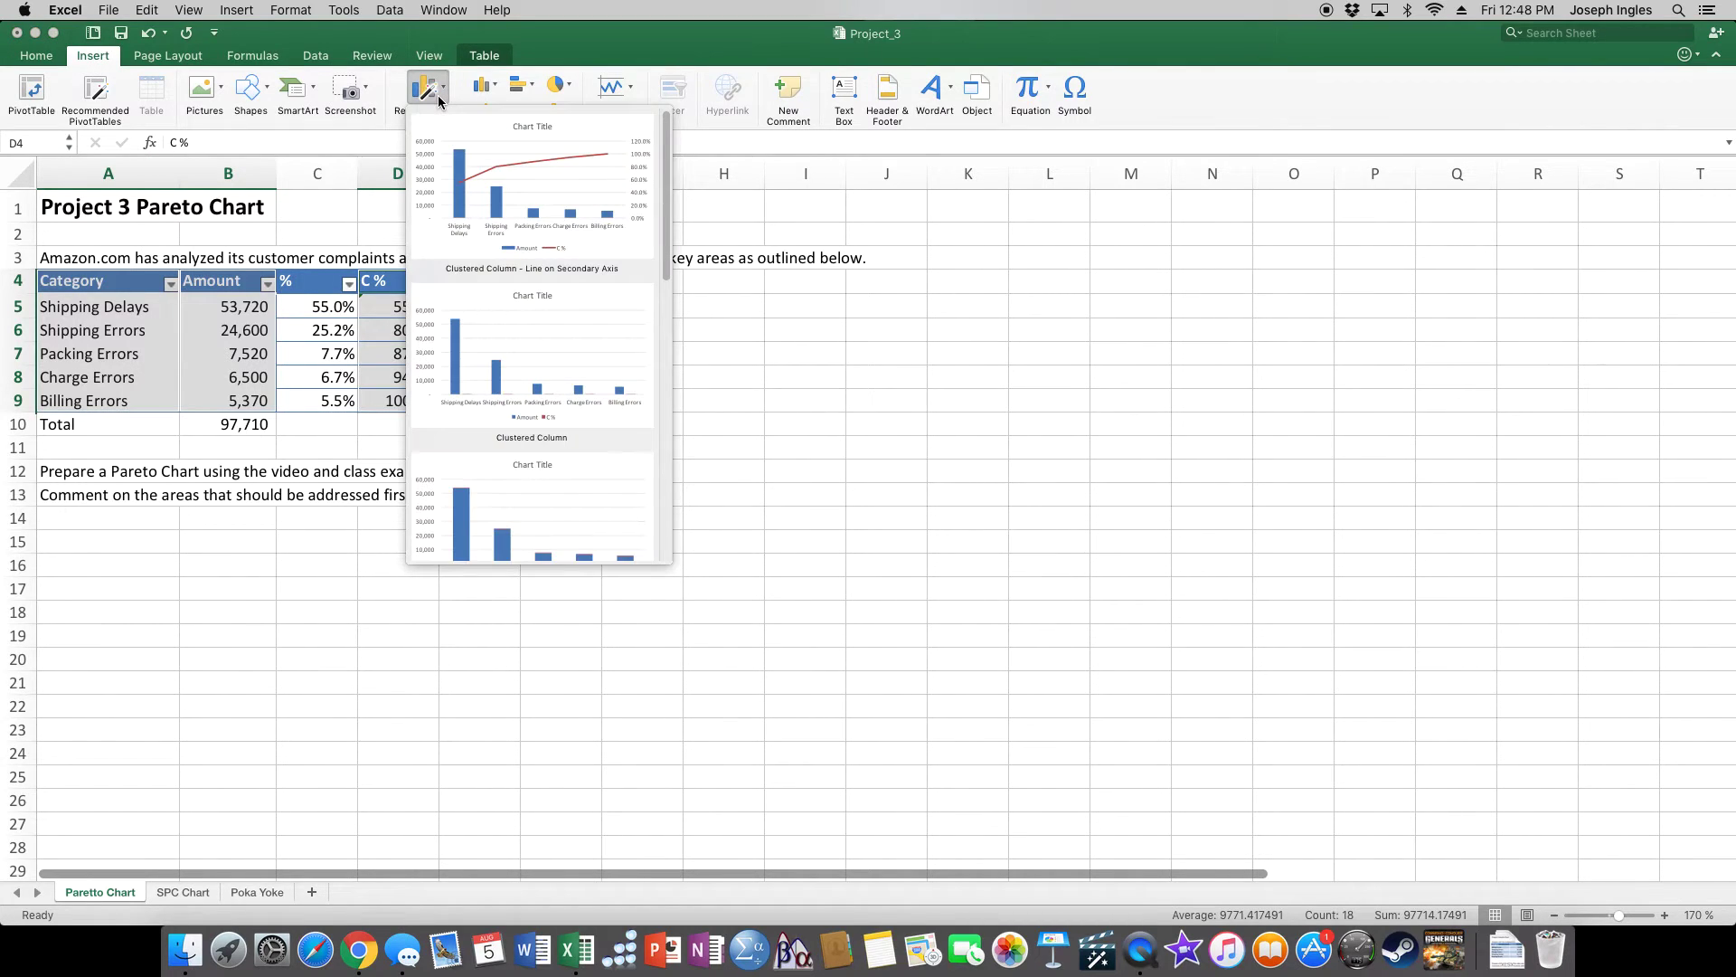
left_click(523, 236)
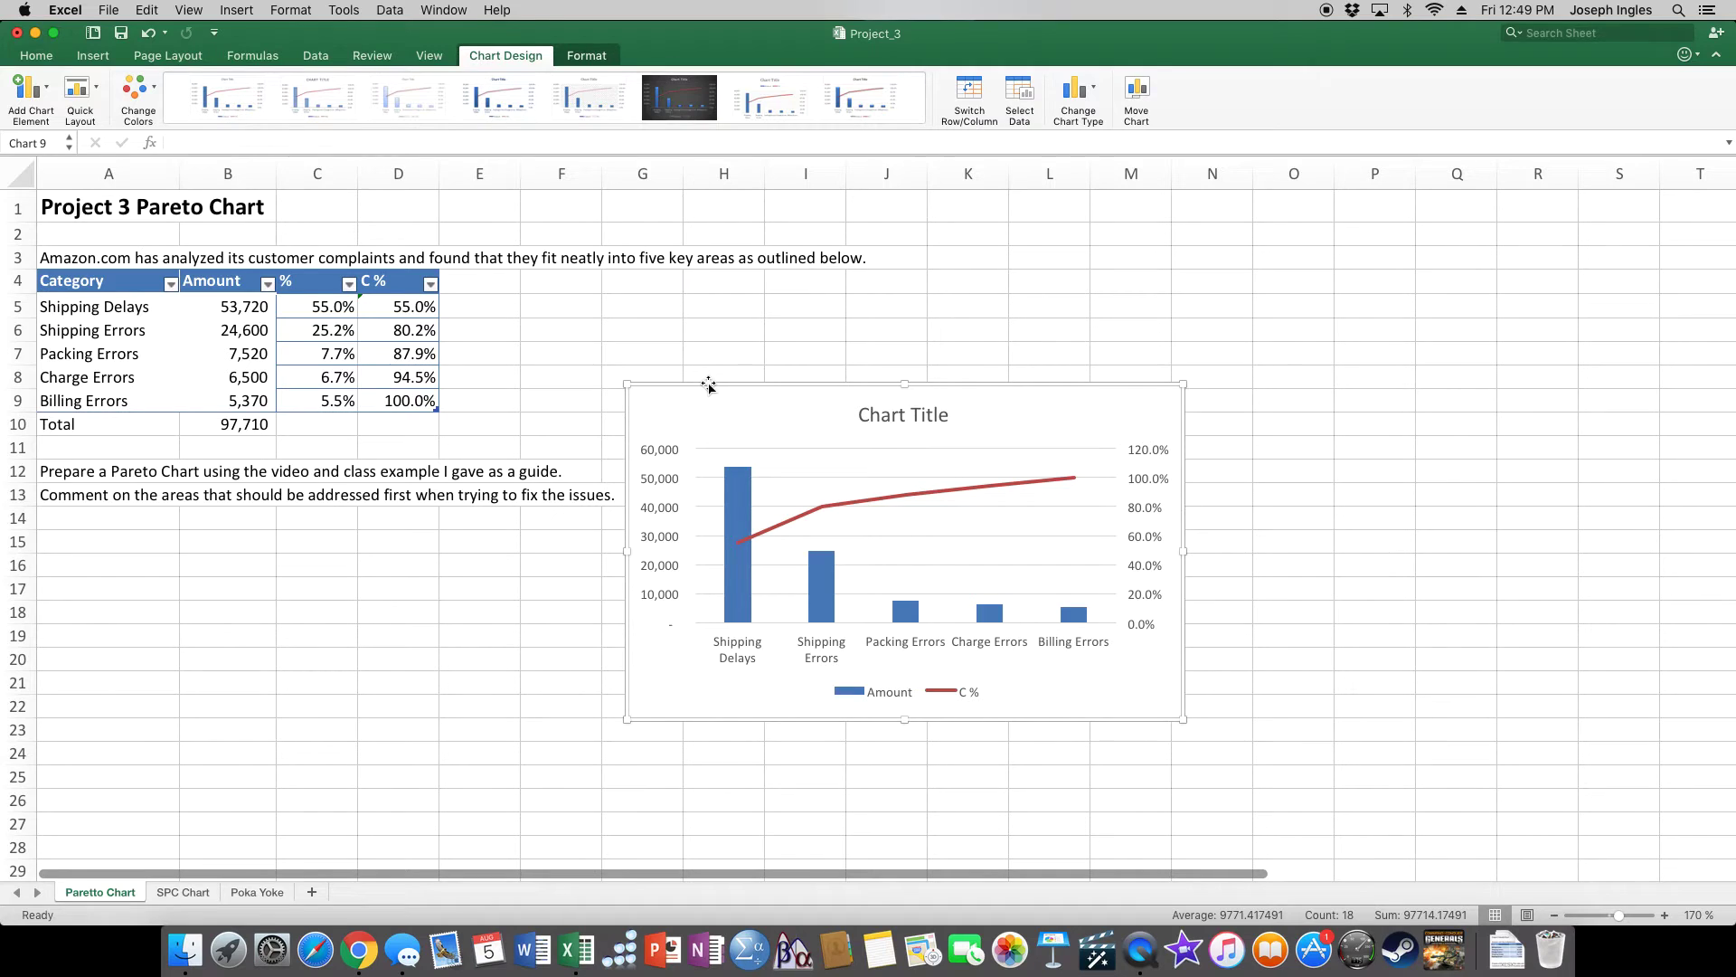
key("BackSpace")
left_click(638, 333)
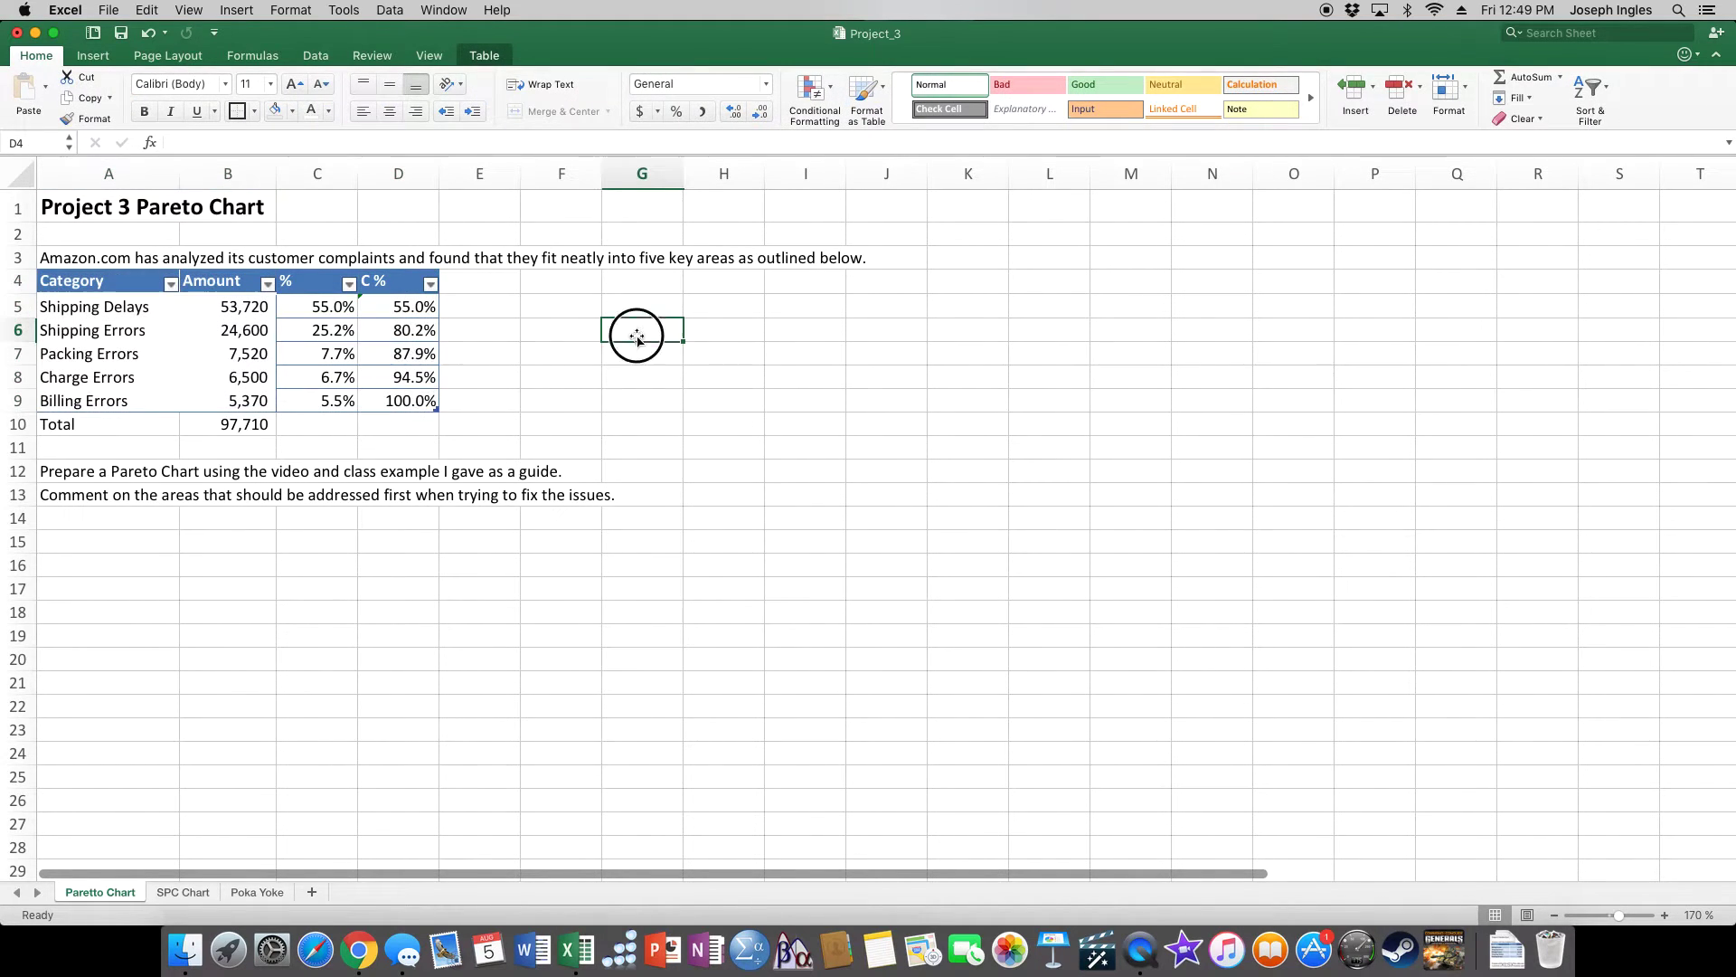
Step: Preview the recommended charts for the Category, Amount and C % columns without inserting one
left_click_drag(91, 273, 225, 398)
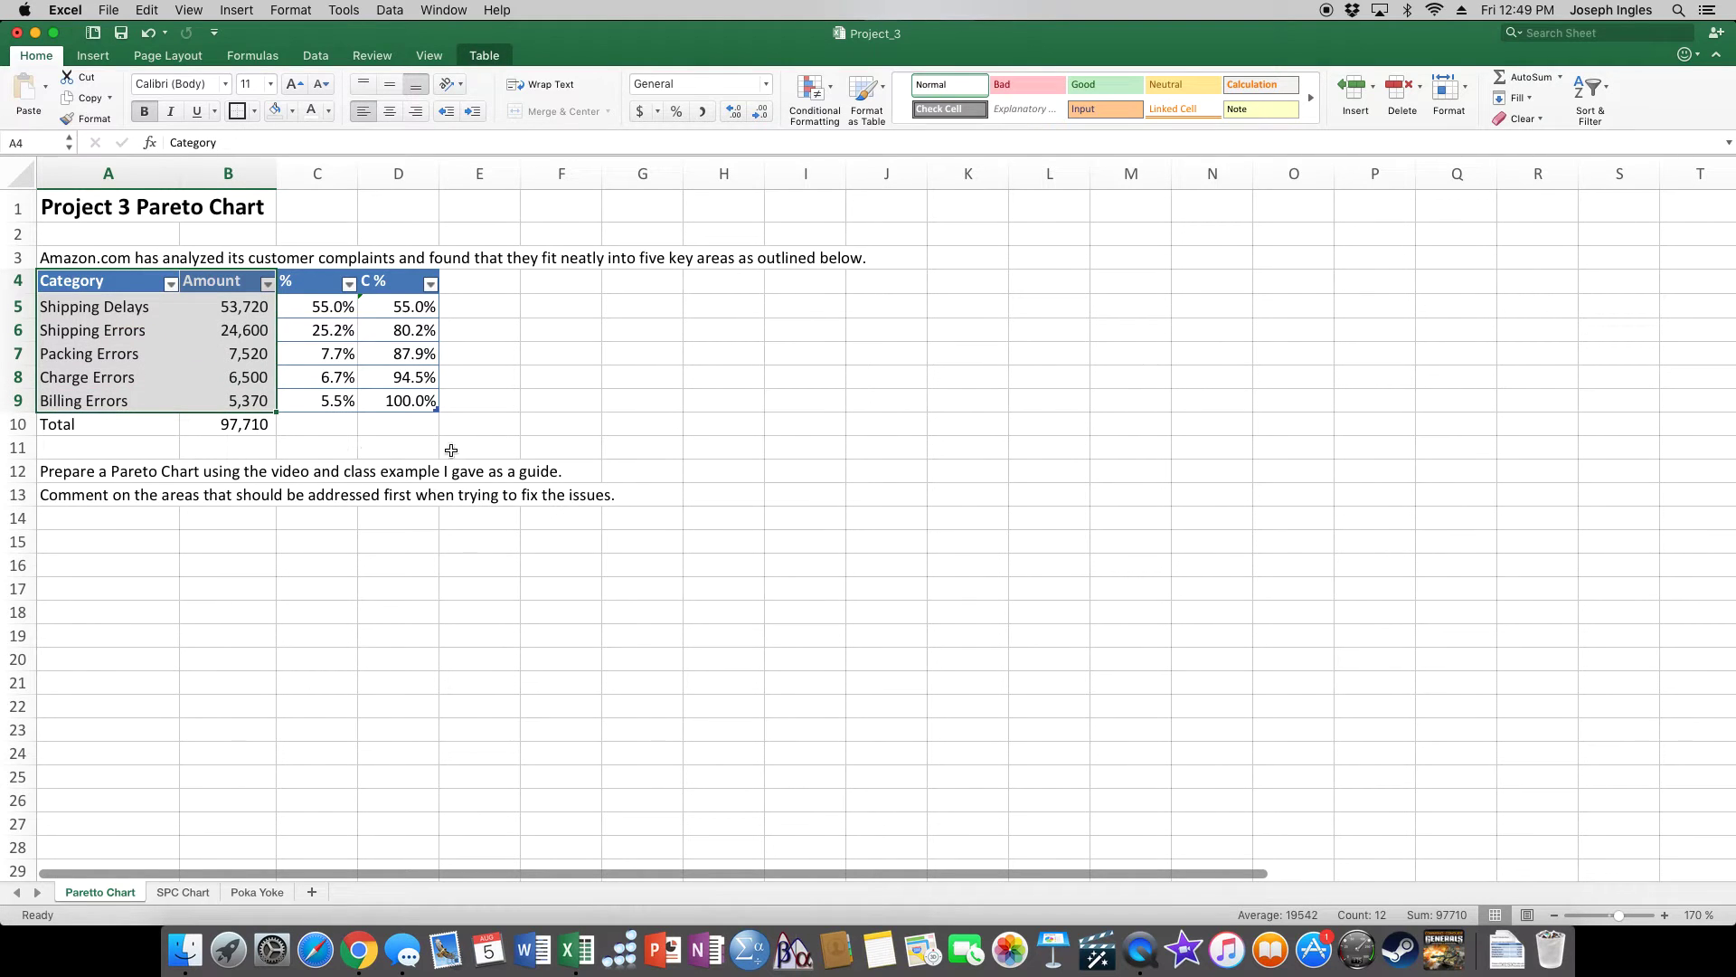
left_click_drag(380, 280, 402, 400, "super")
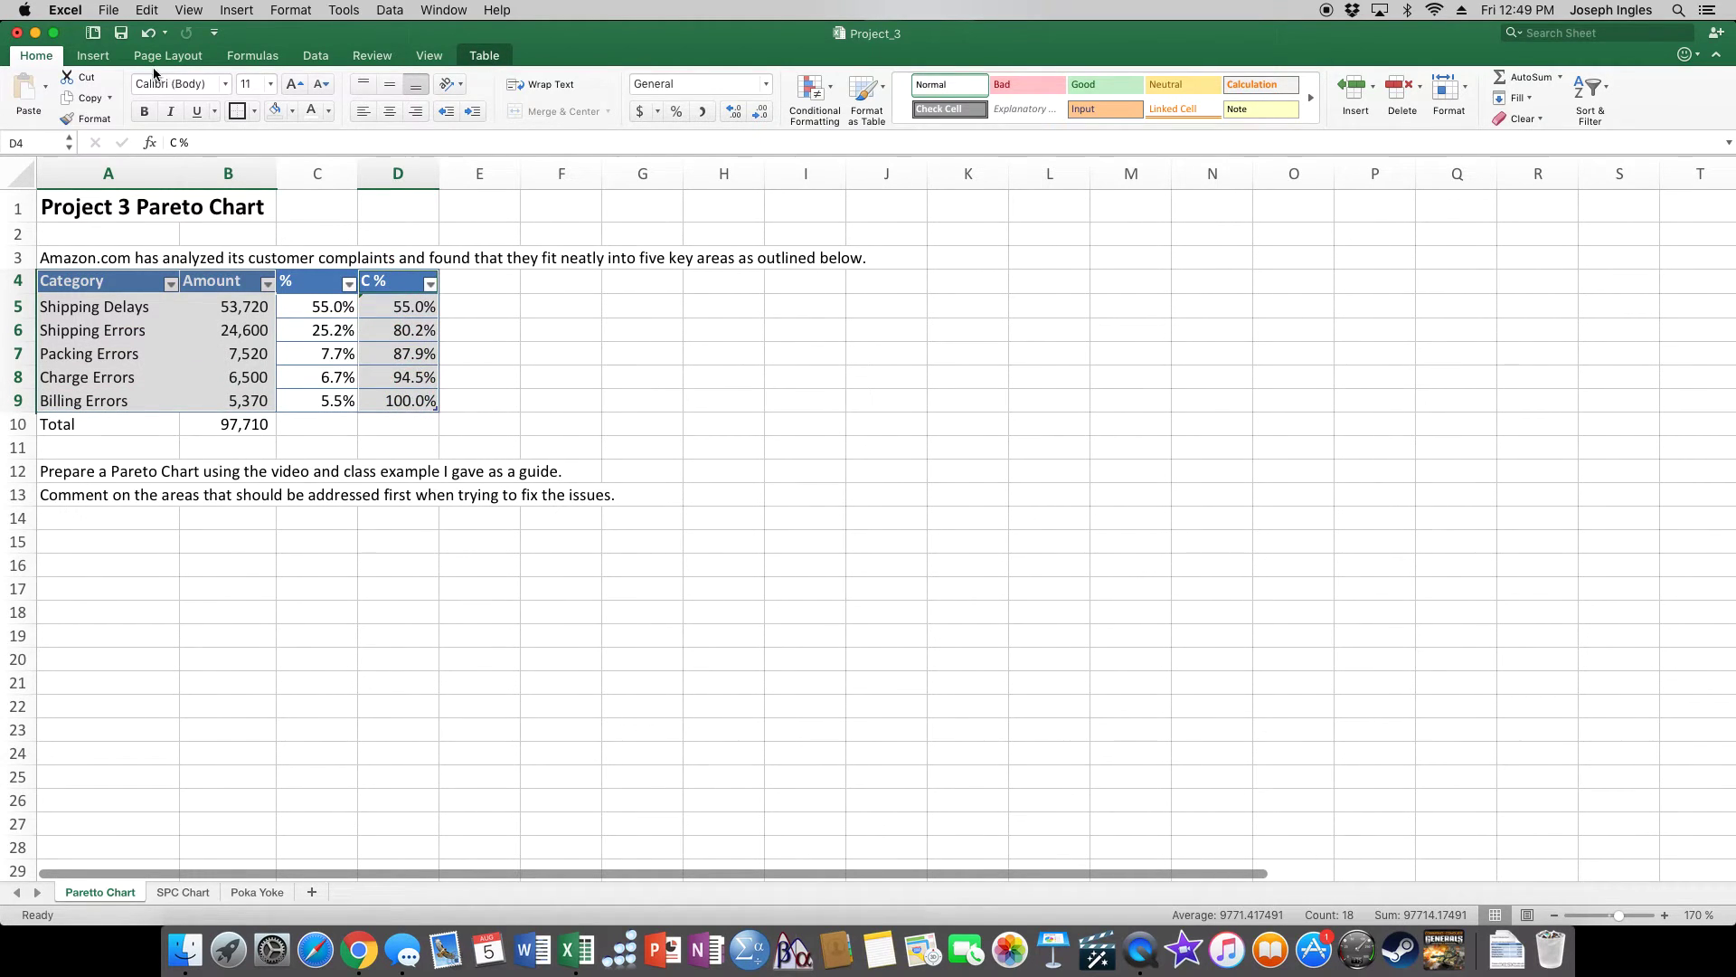
left_click(93, 56)
left_click(444, 102)
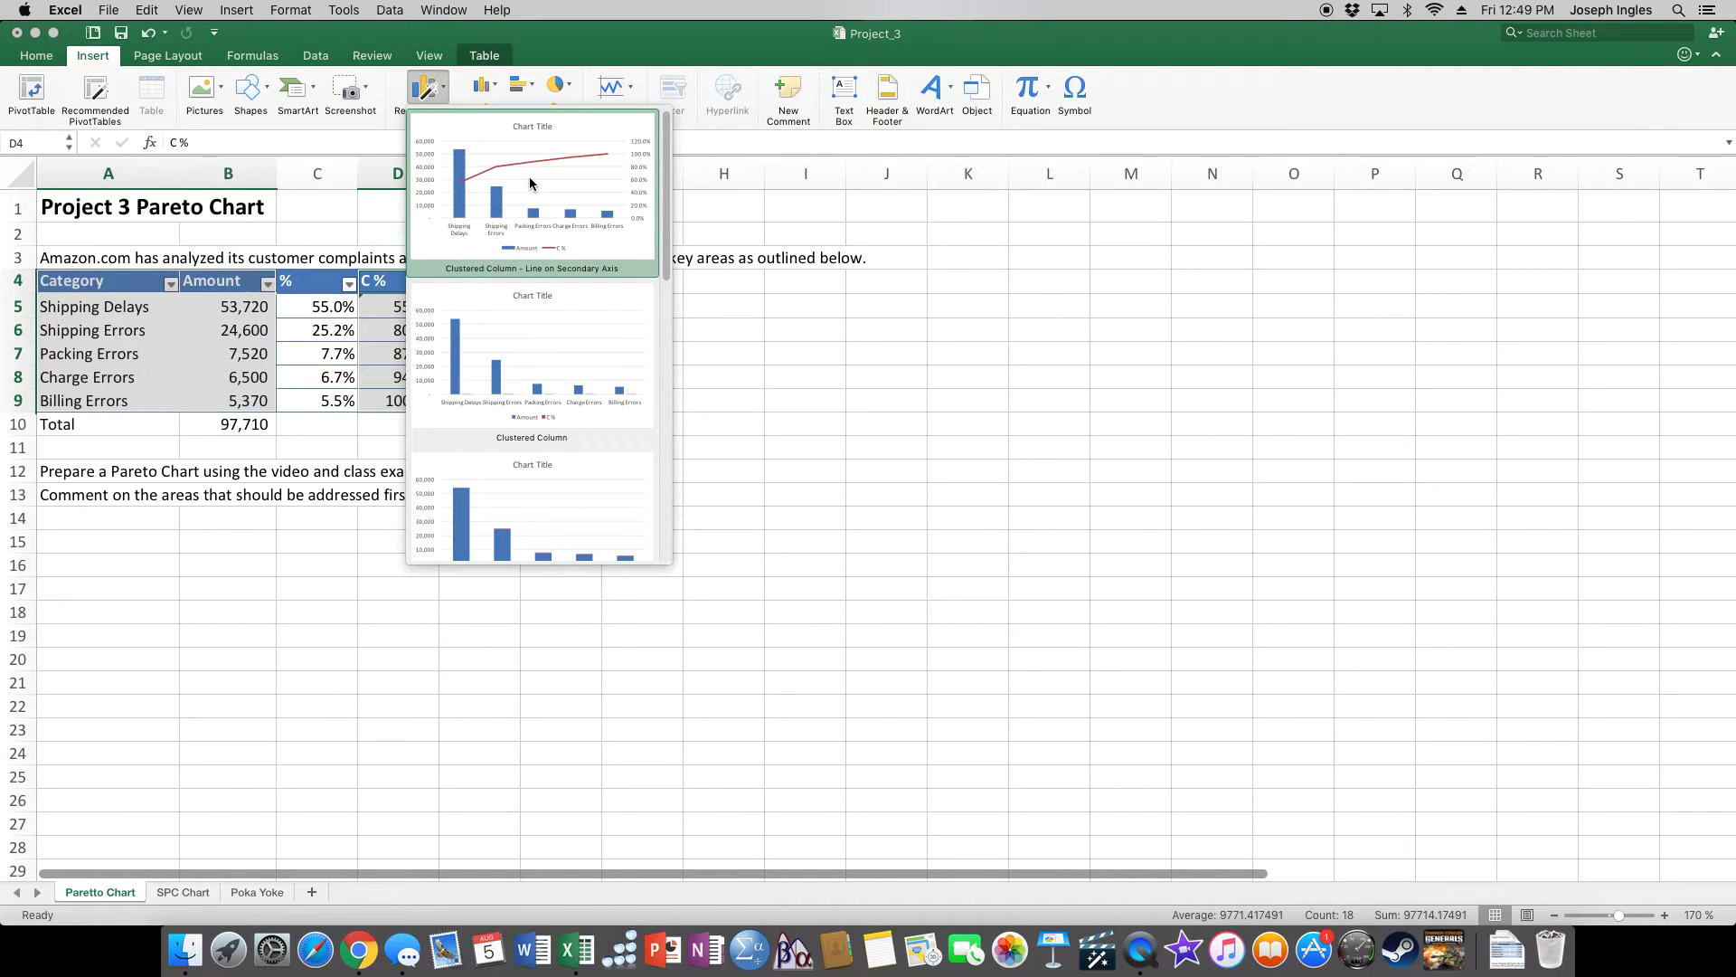
left_click(827, 326)
left_click(106, 282)
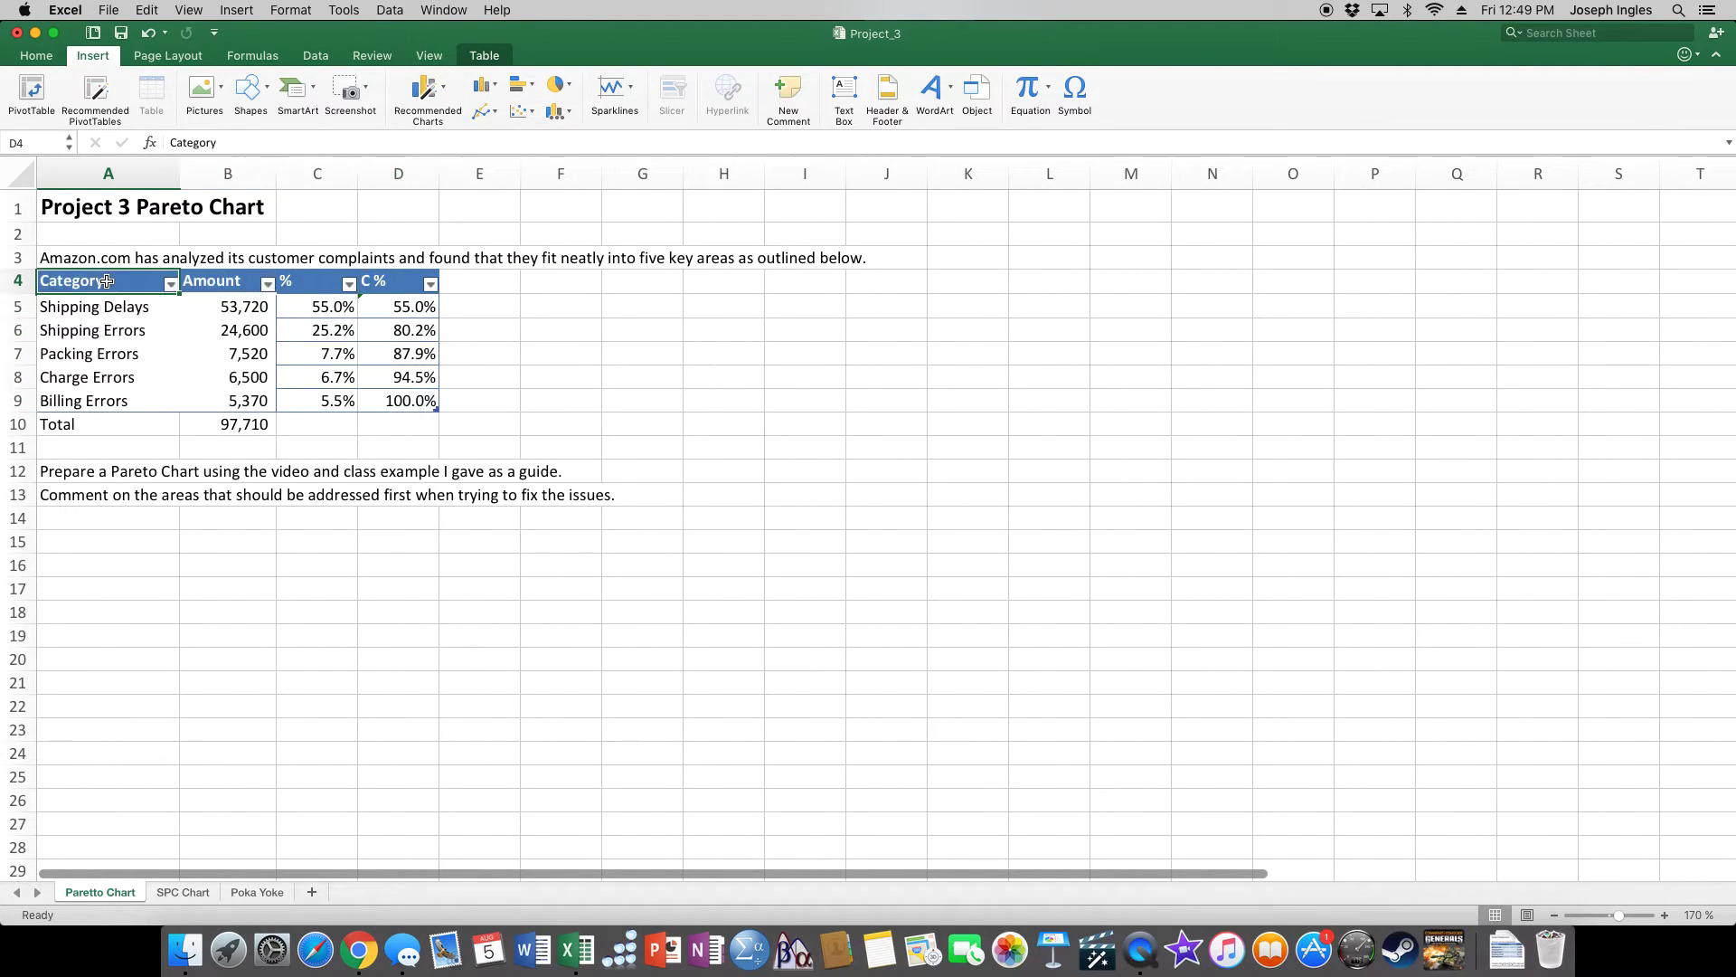
left_click(554, 423)
Step: Preview the recommended charts for the whole table A4:D9, including the % column, without inserting one
left_click_drag(99, 282, 394, 399)
left_click(425, 89)
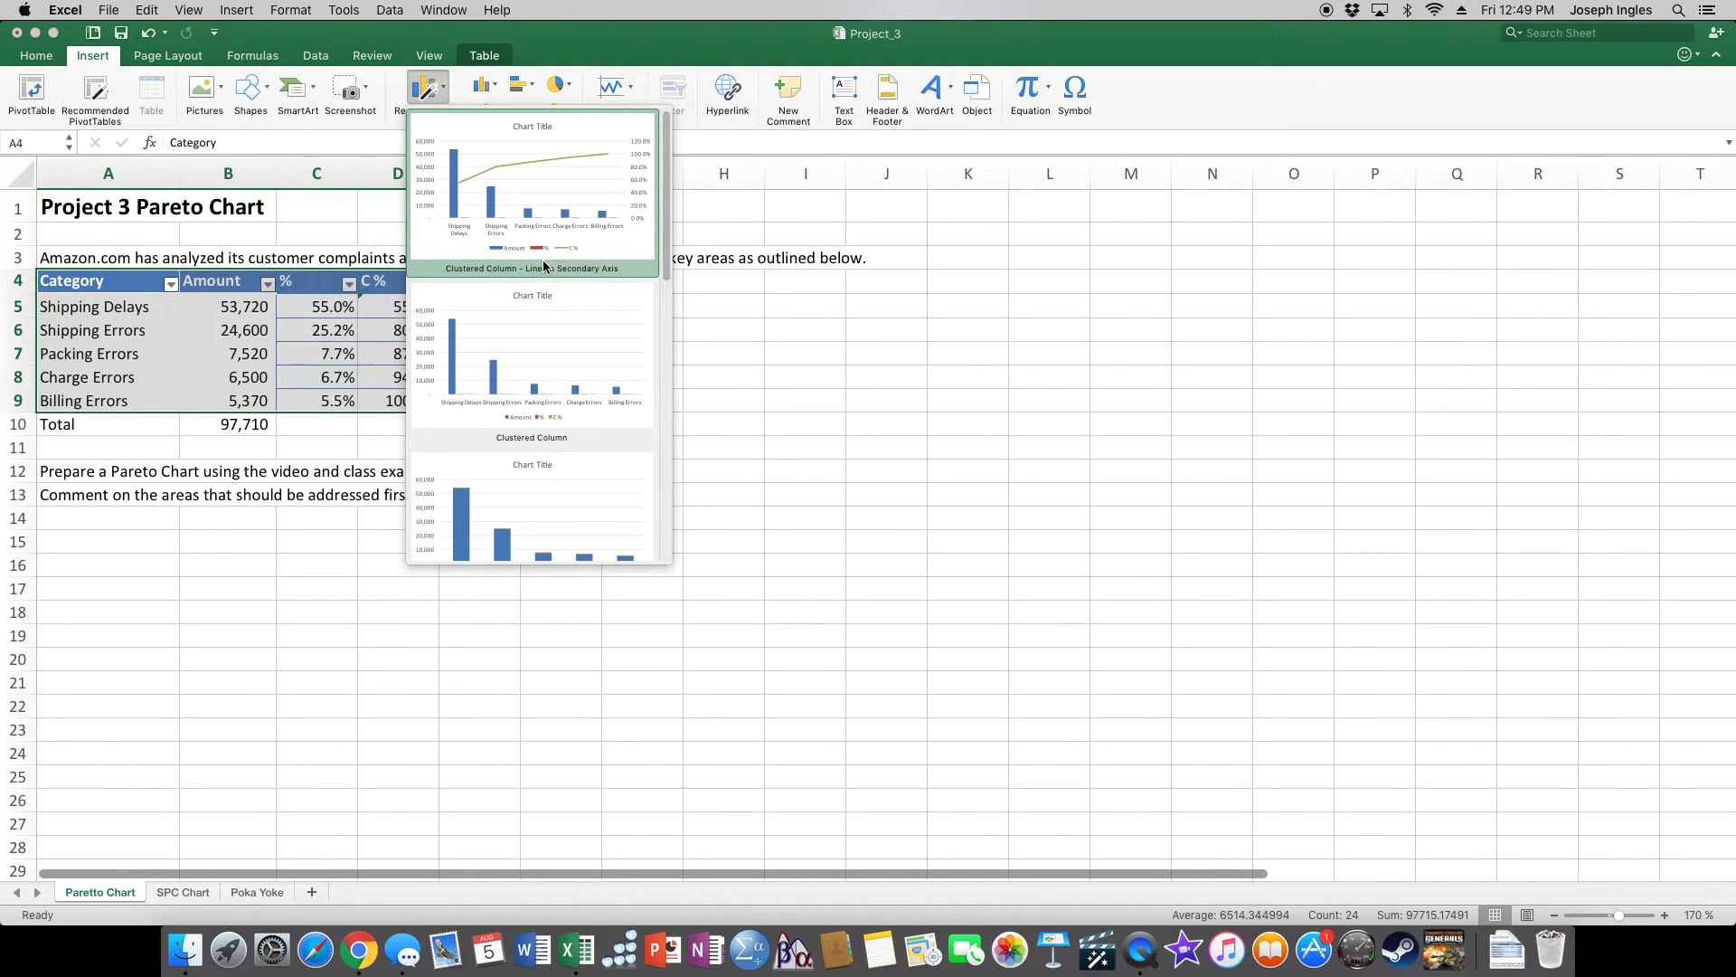
left_click(738, 360)
left_click(605, 393)
Step: Insert a Clustered Column - Line on Secondary Axis chart from the Category, Amount and C % columns and enlarge it beside the table
left_click_drag(117, 281, 159, 413)
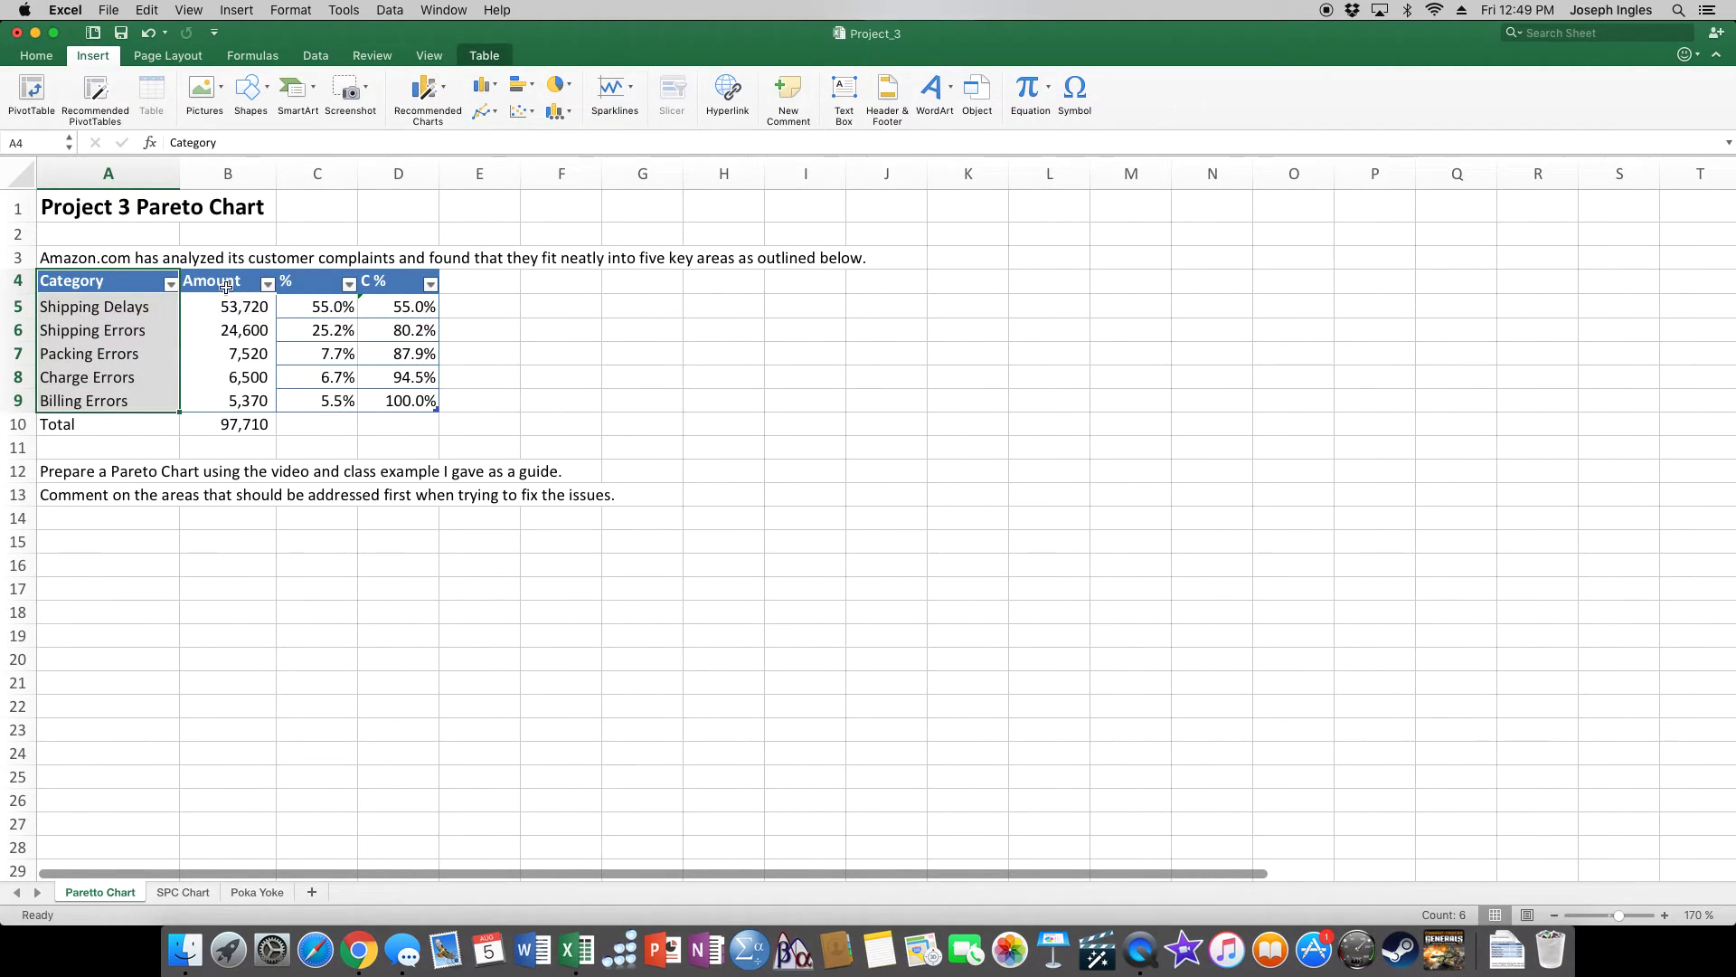
left_click_drag(222, 280, 233, 407)
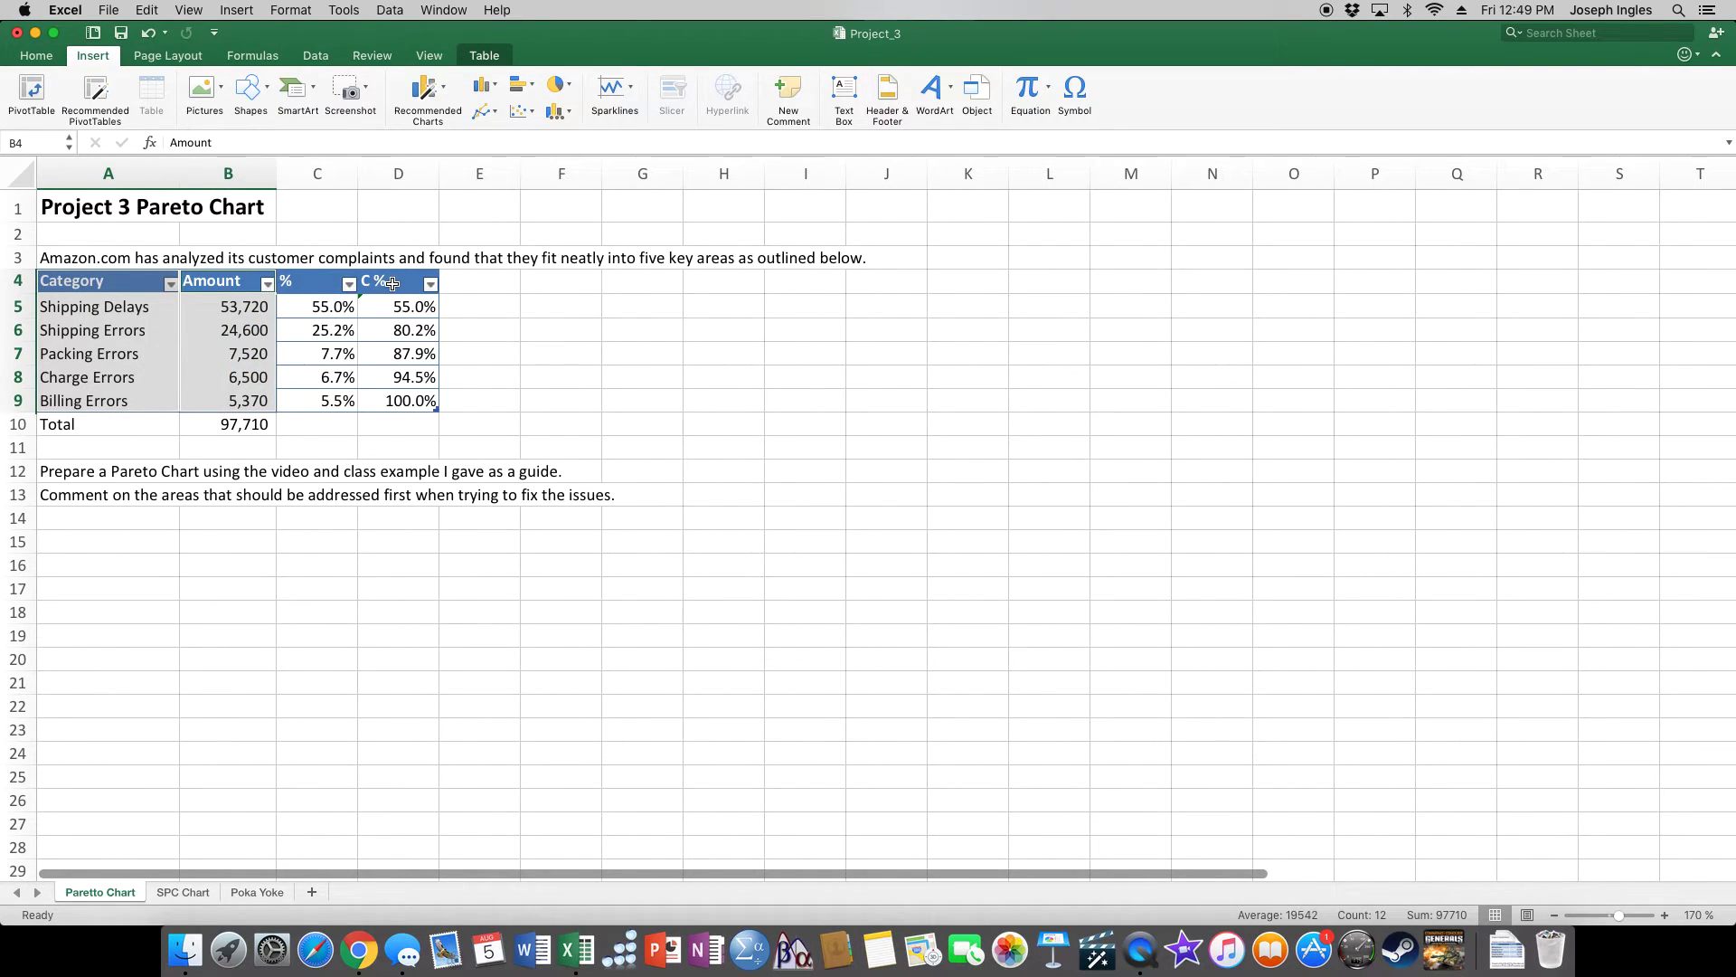
left_click_drag(390, 283, 419, 403)
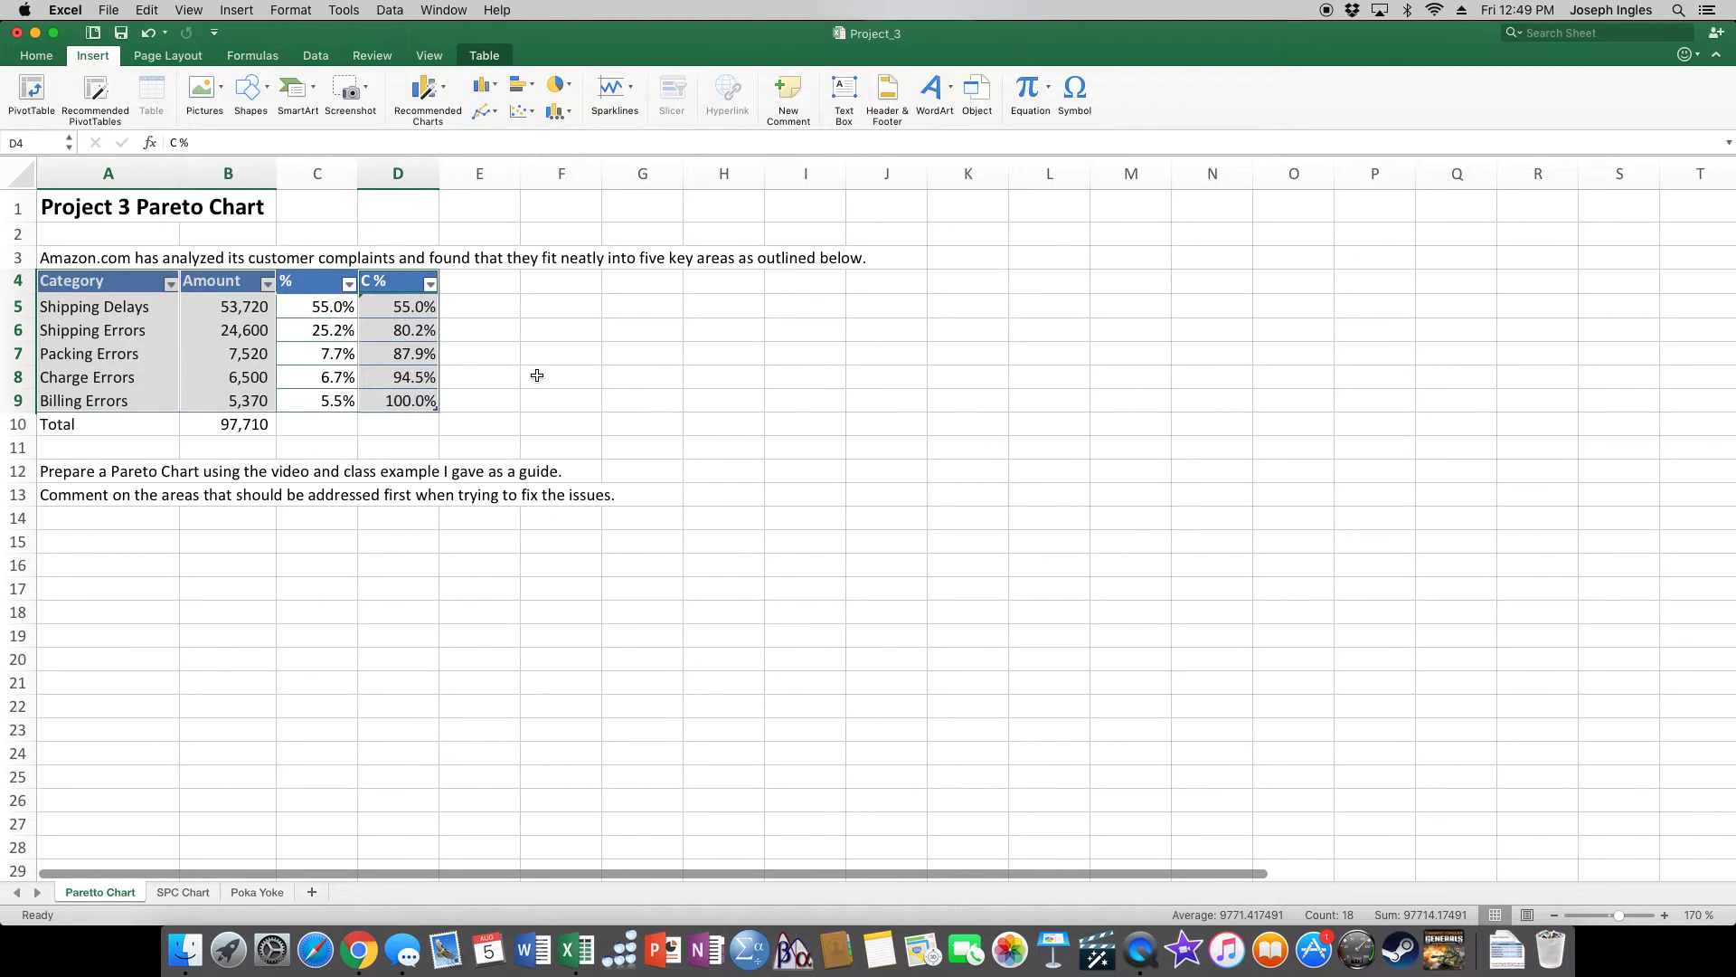
left_click(439, 104)
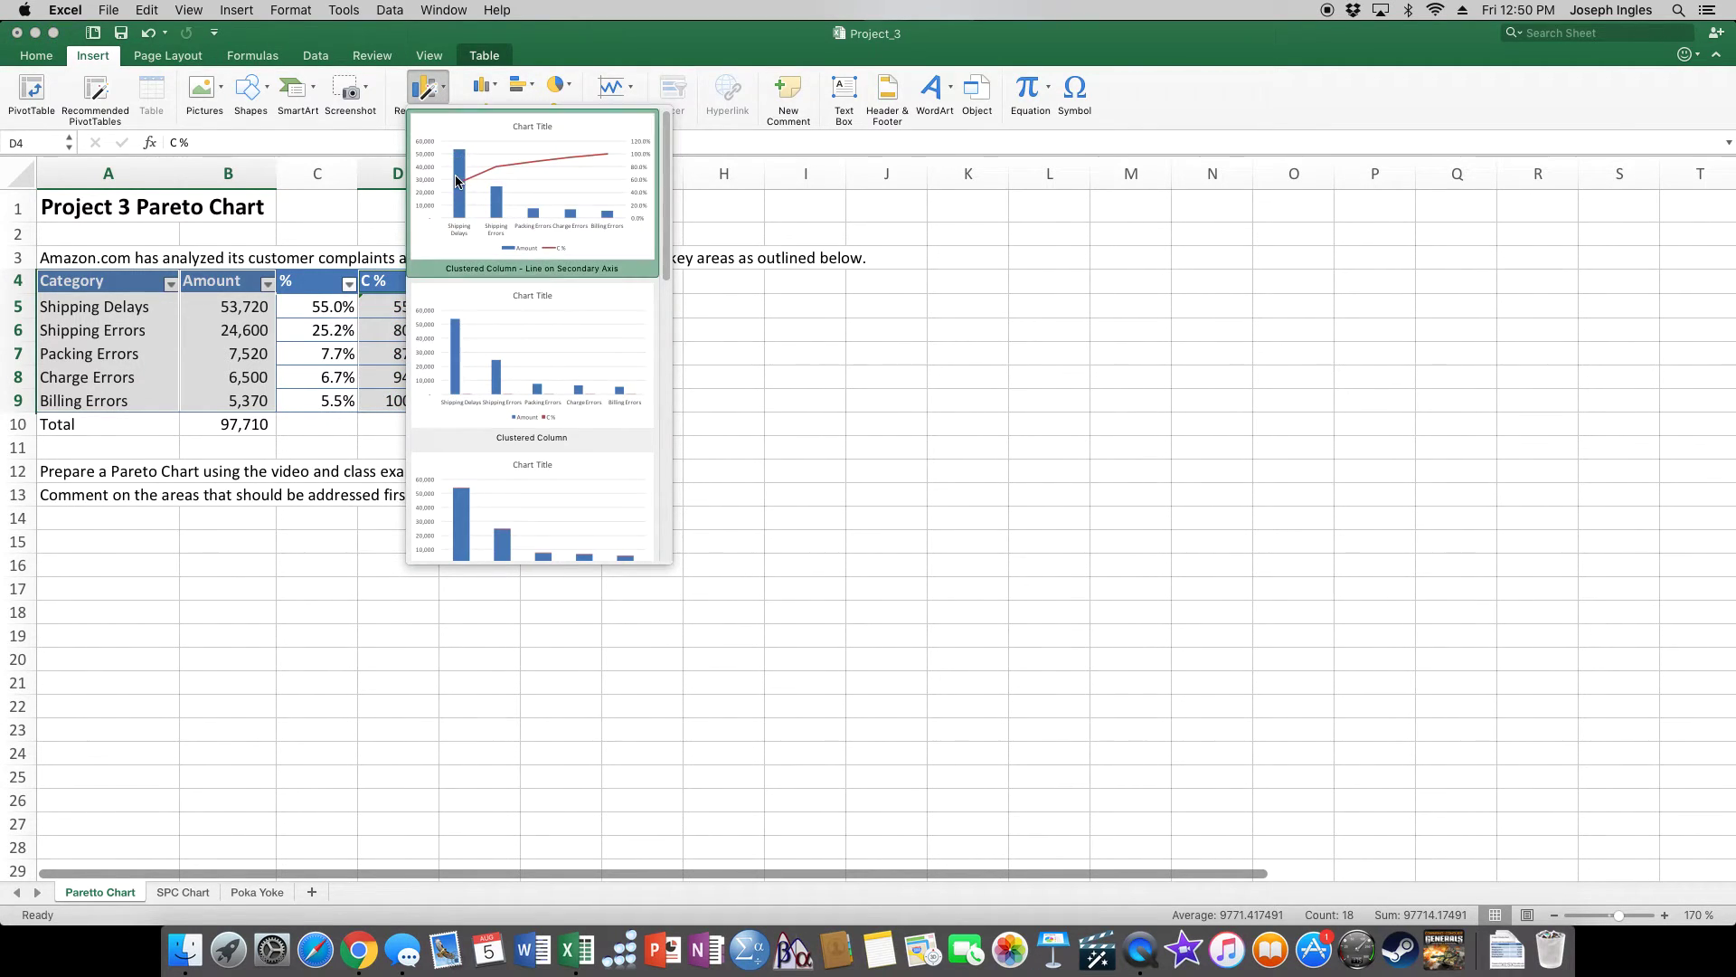
left_click(457, 182)
left_click_drag(790, 388, 810, 278)
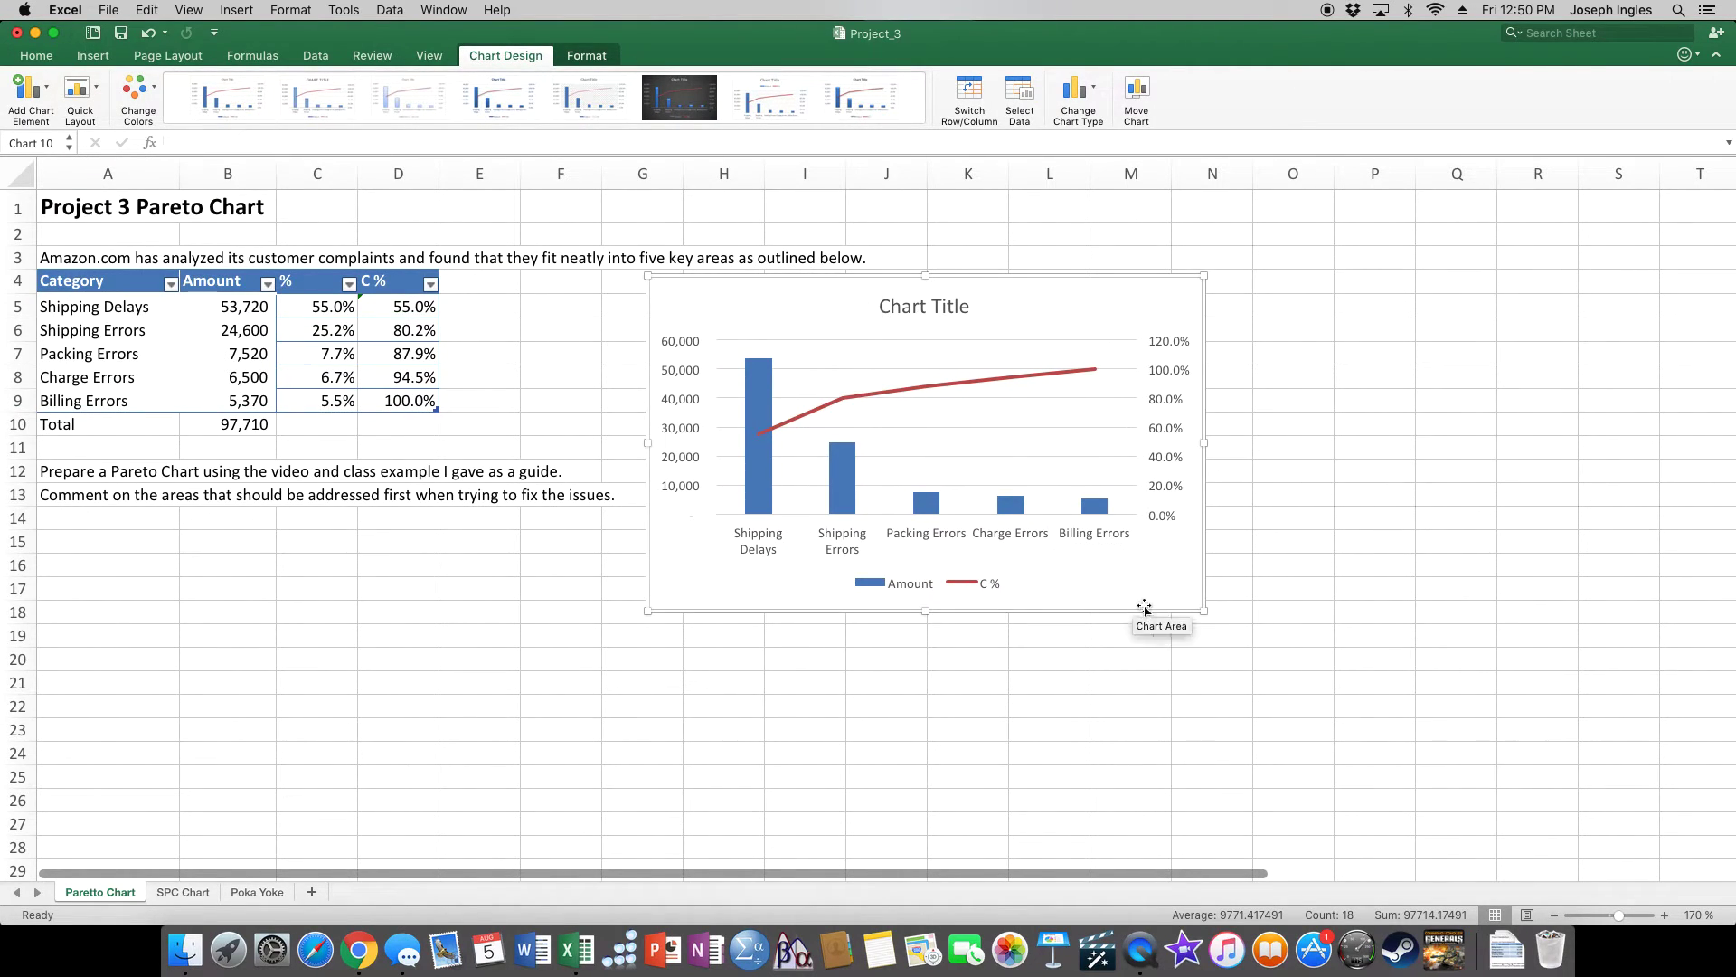
left_click_drag(1204, 610, 1380, 737)
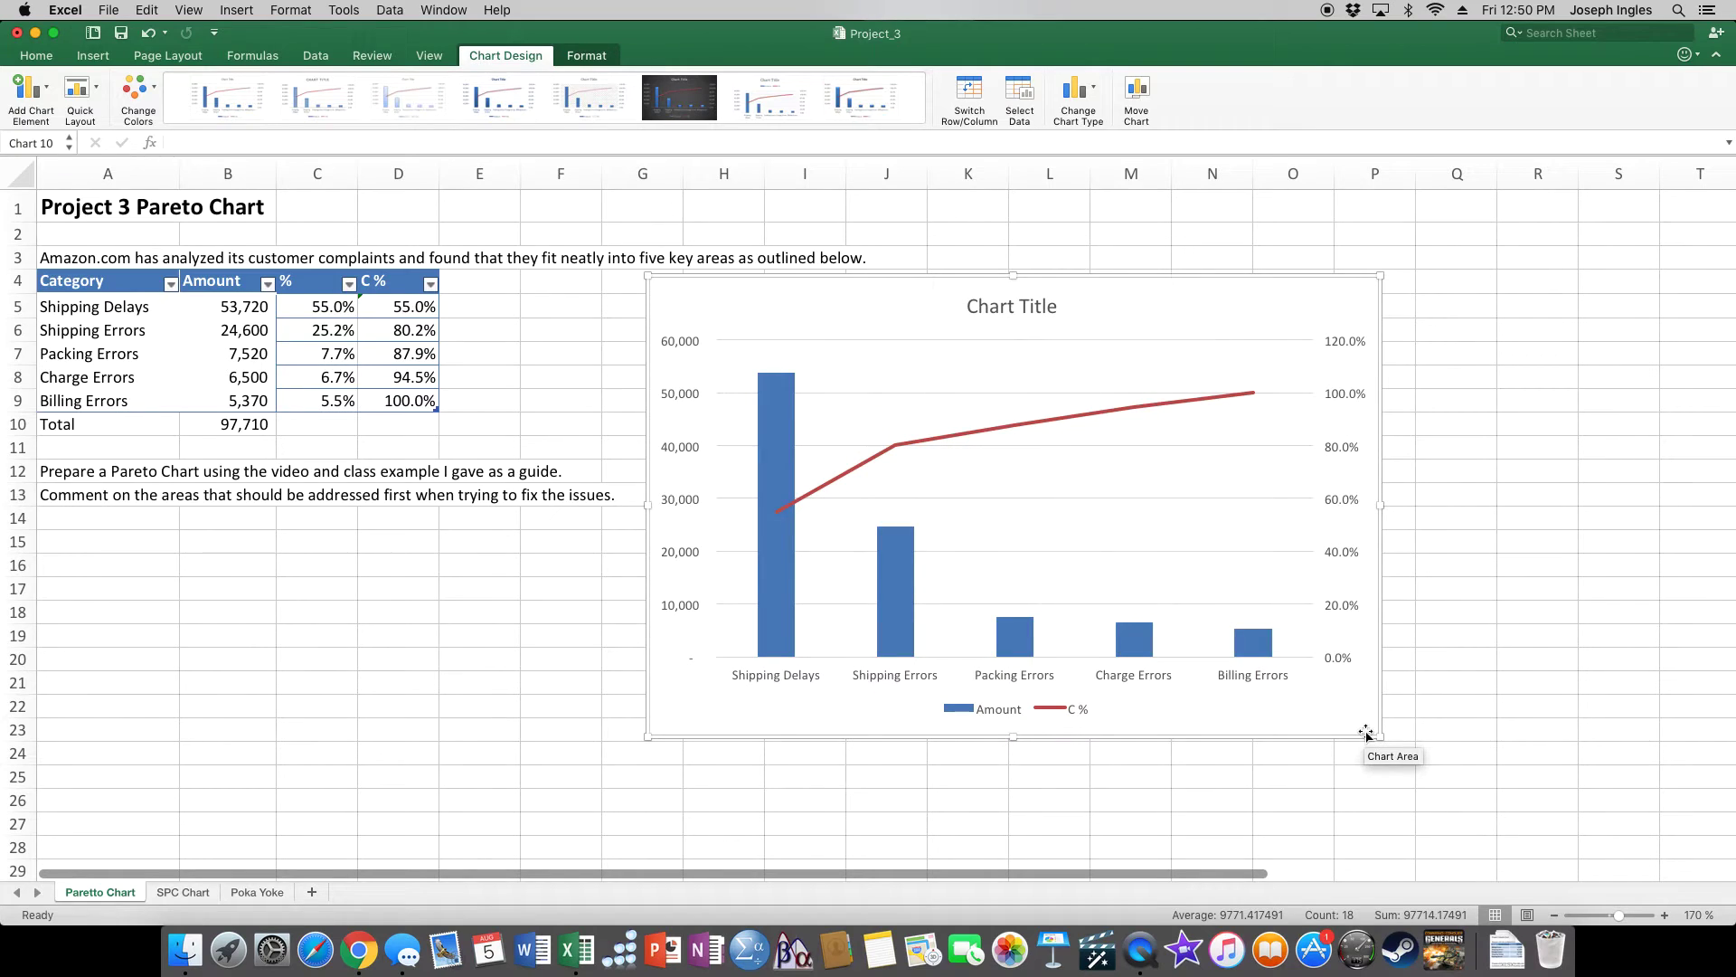
Step: Change the chart's title to "Amazon Pareto Chart"
left_click(970, 305)
left_click_drag(967, 306, 1065, 308)
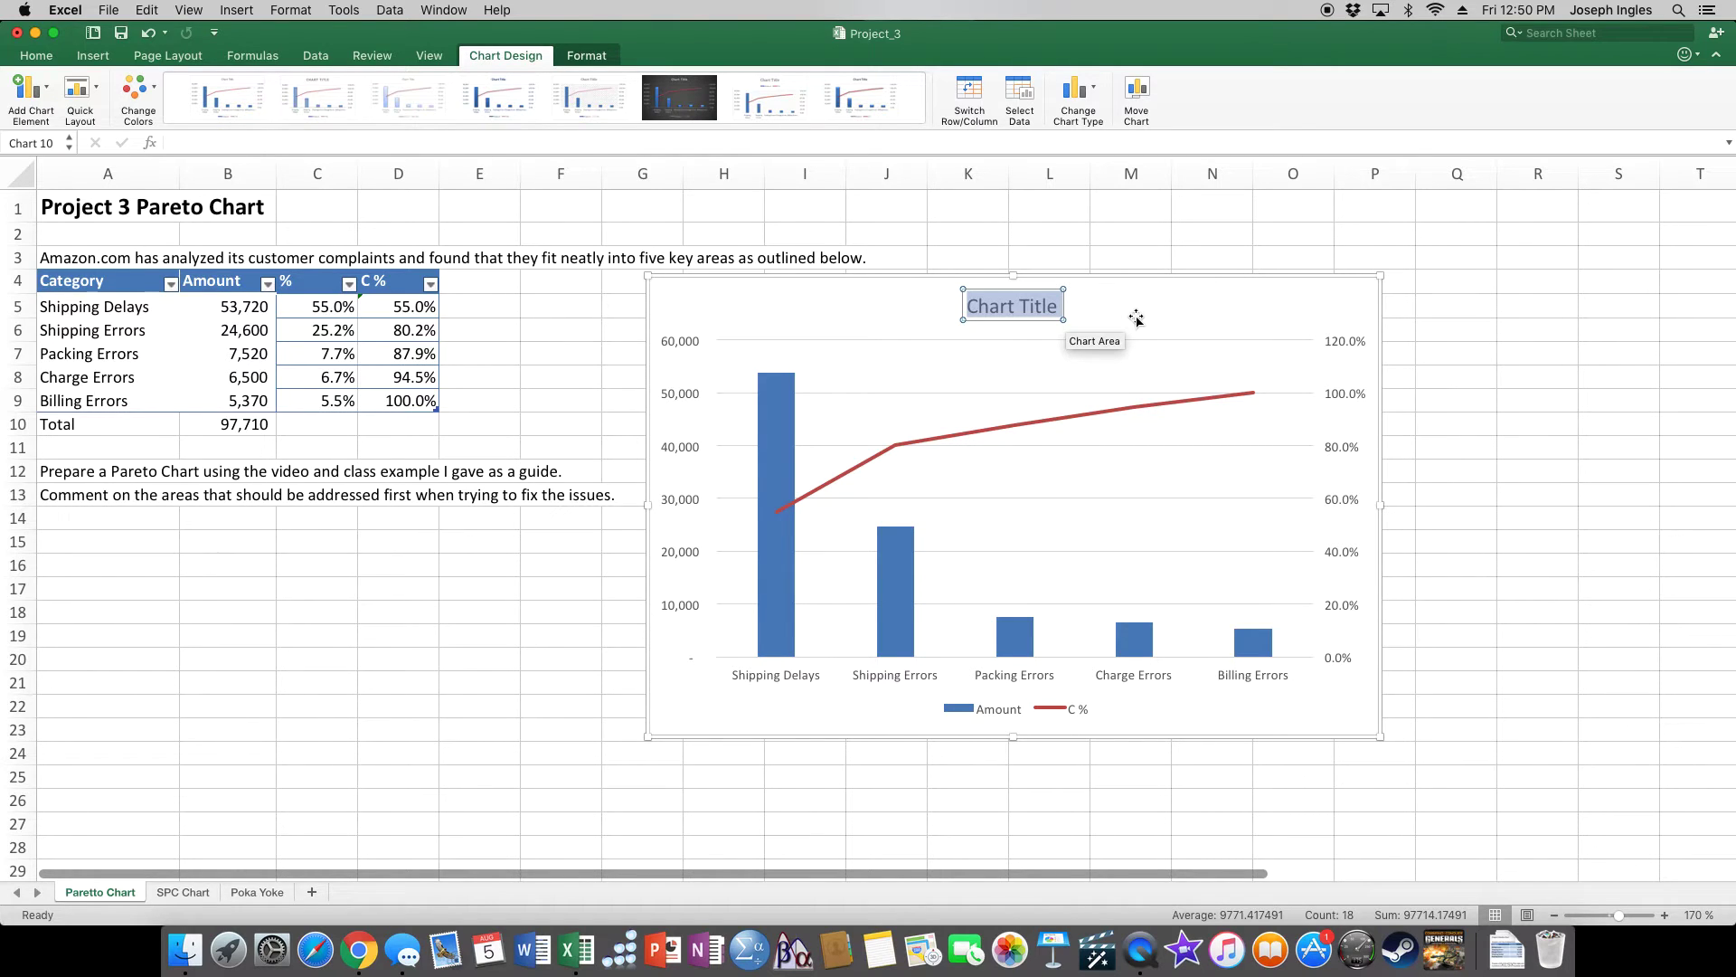
type("Amazon")
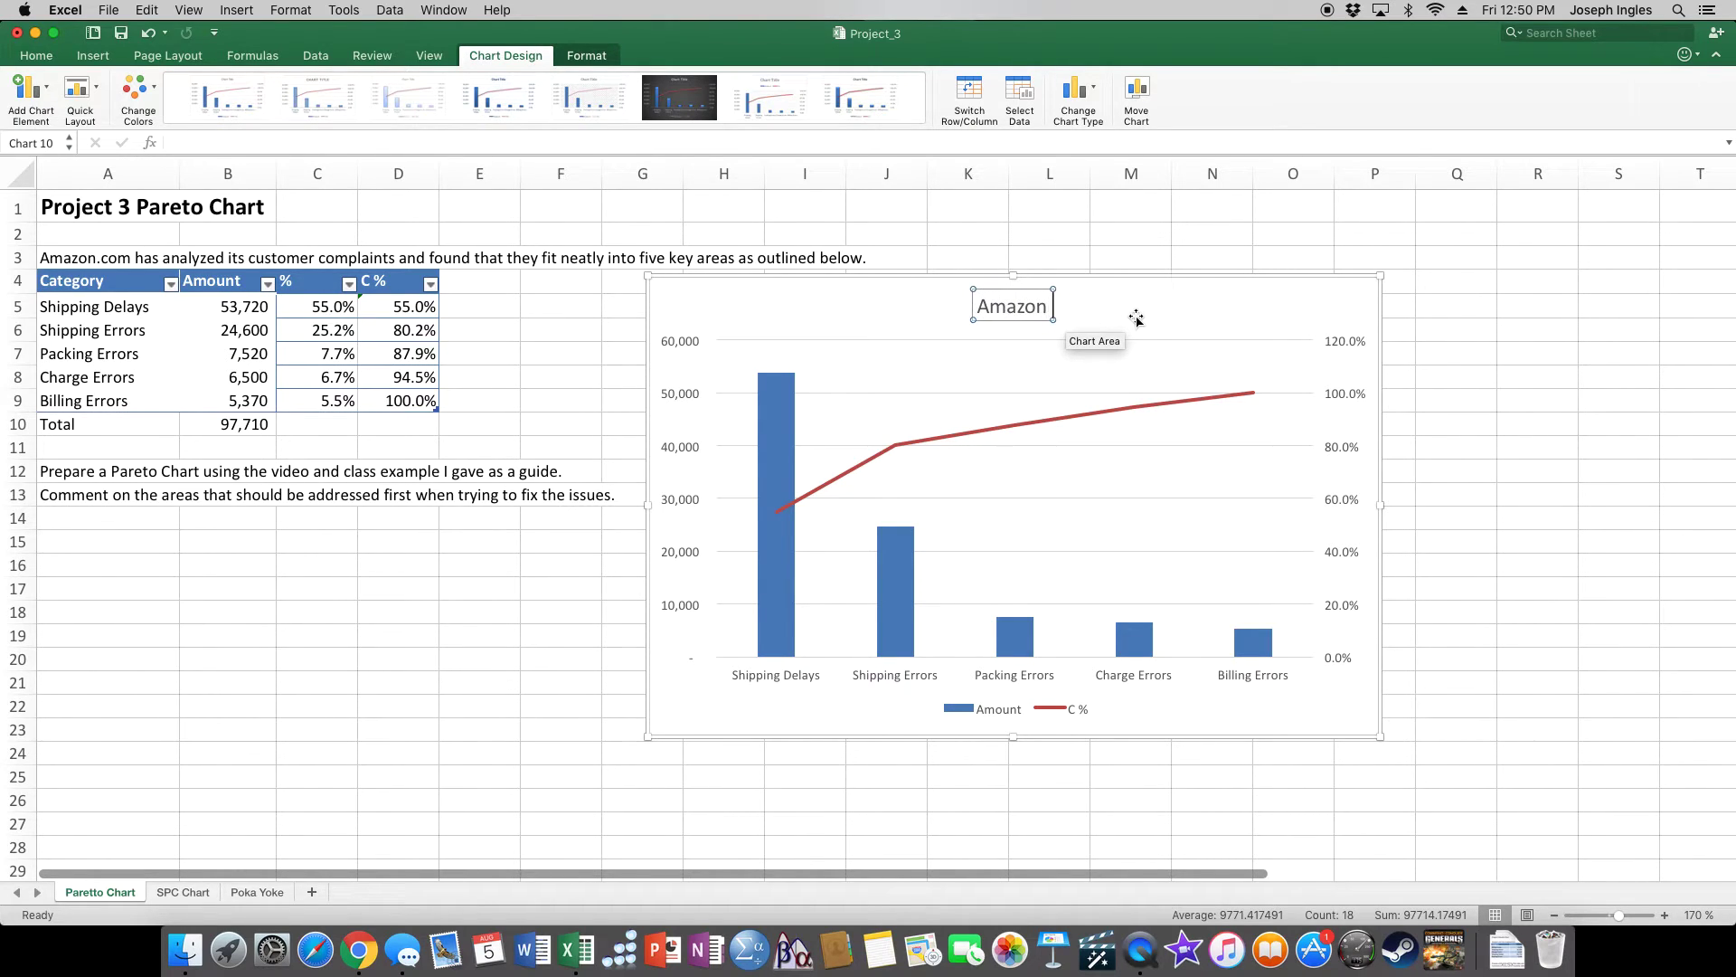
type(" Pareto Chart")
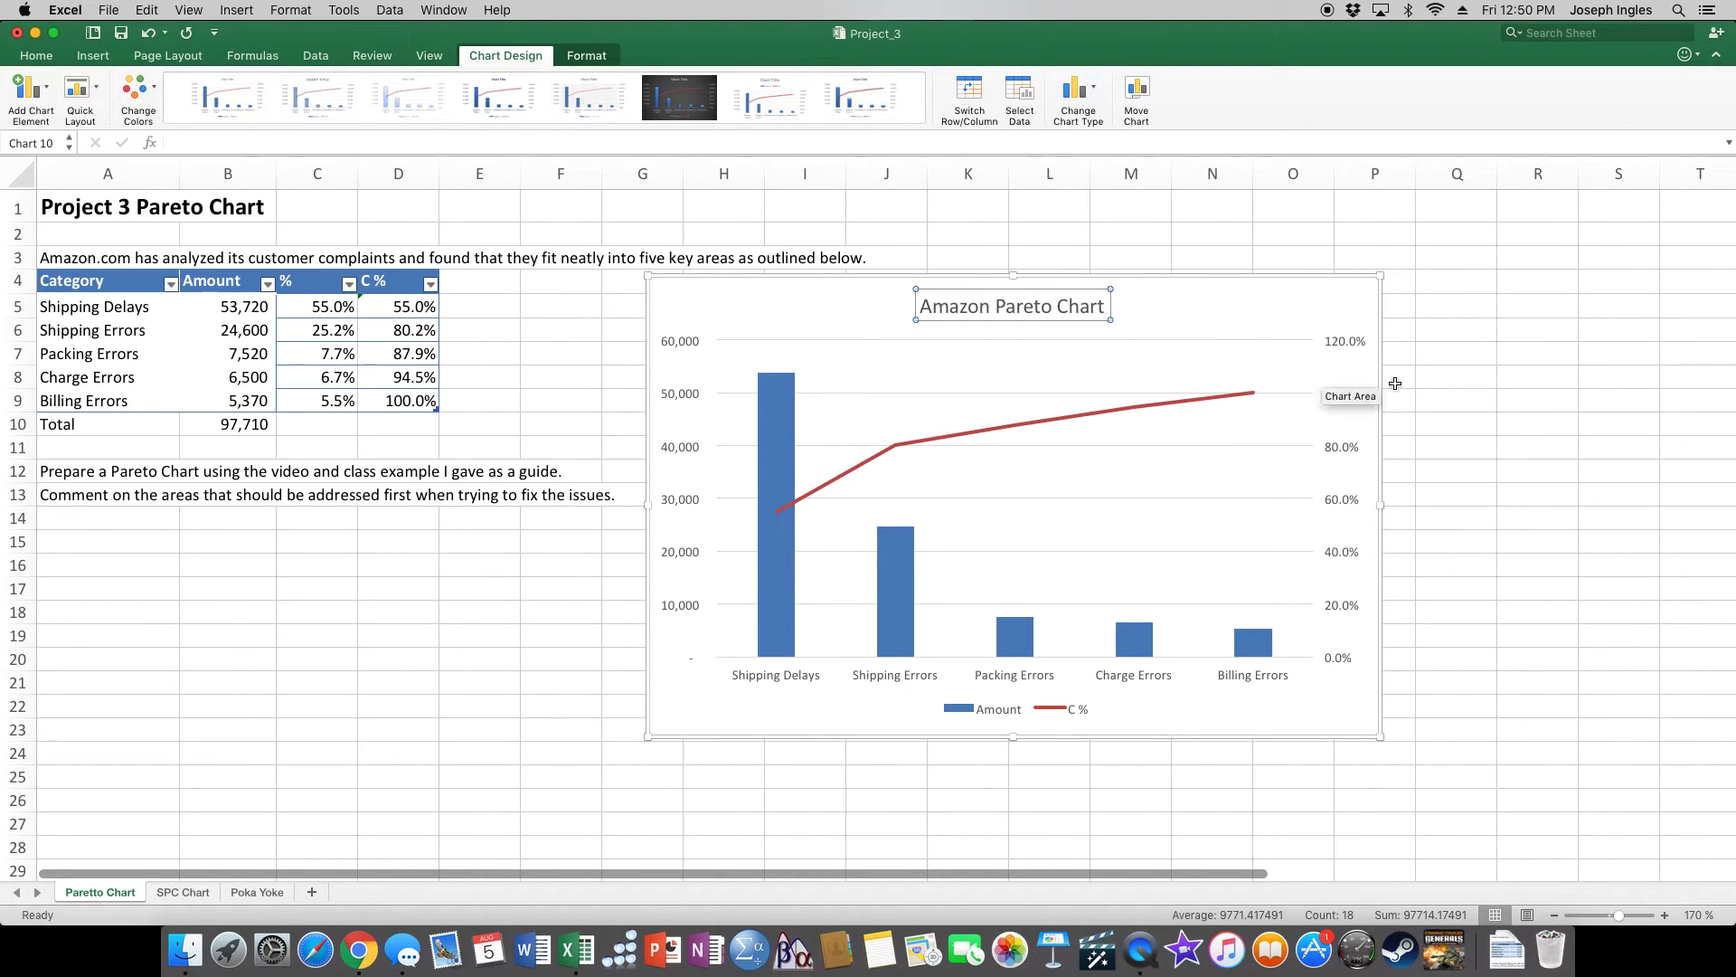
left_click(1457, 385)
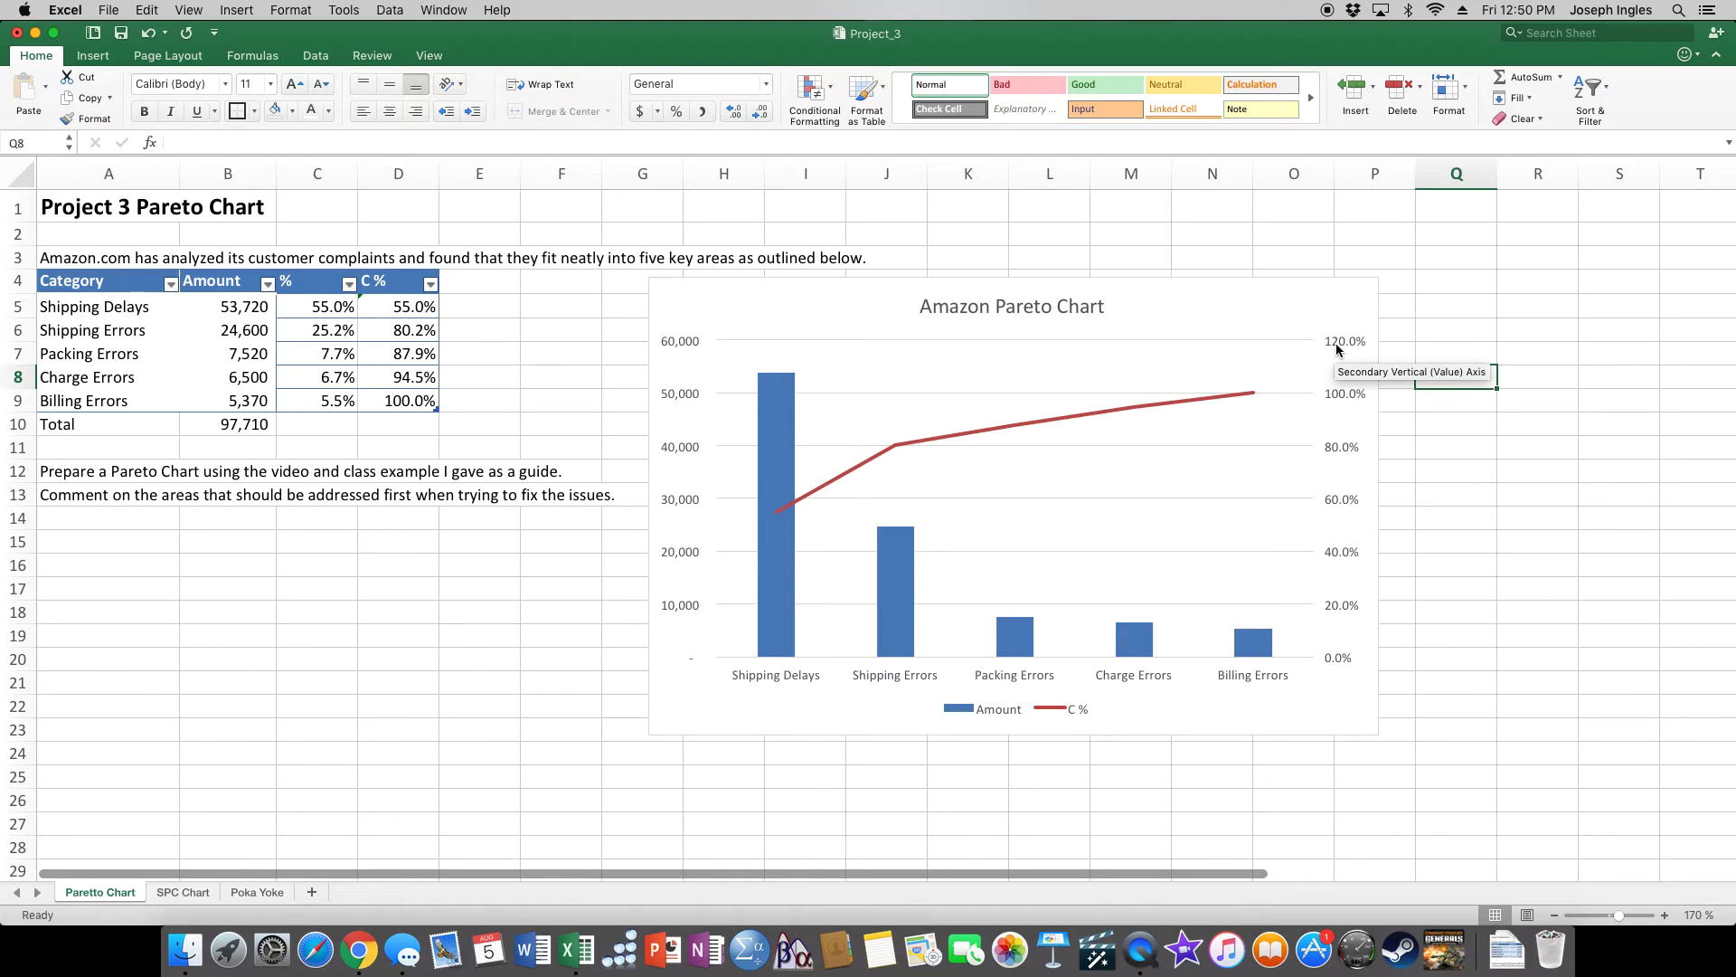
Step: Set the maximum bound of the chart's secondary vertical percentage axis to 1.0
right_click(1347, 448)
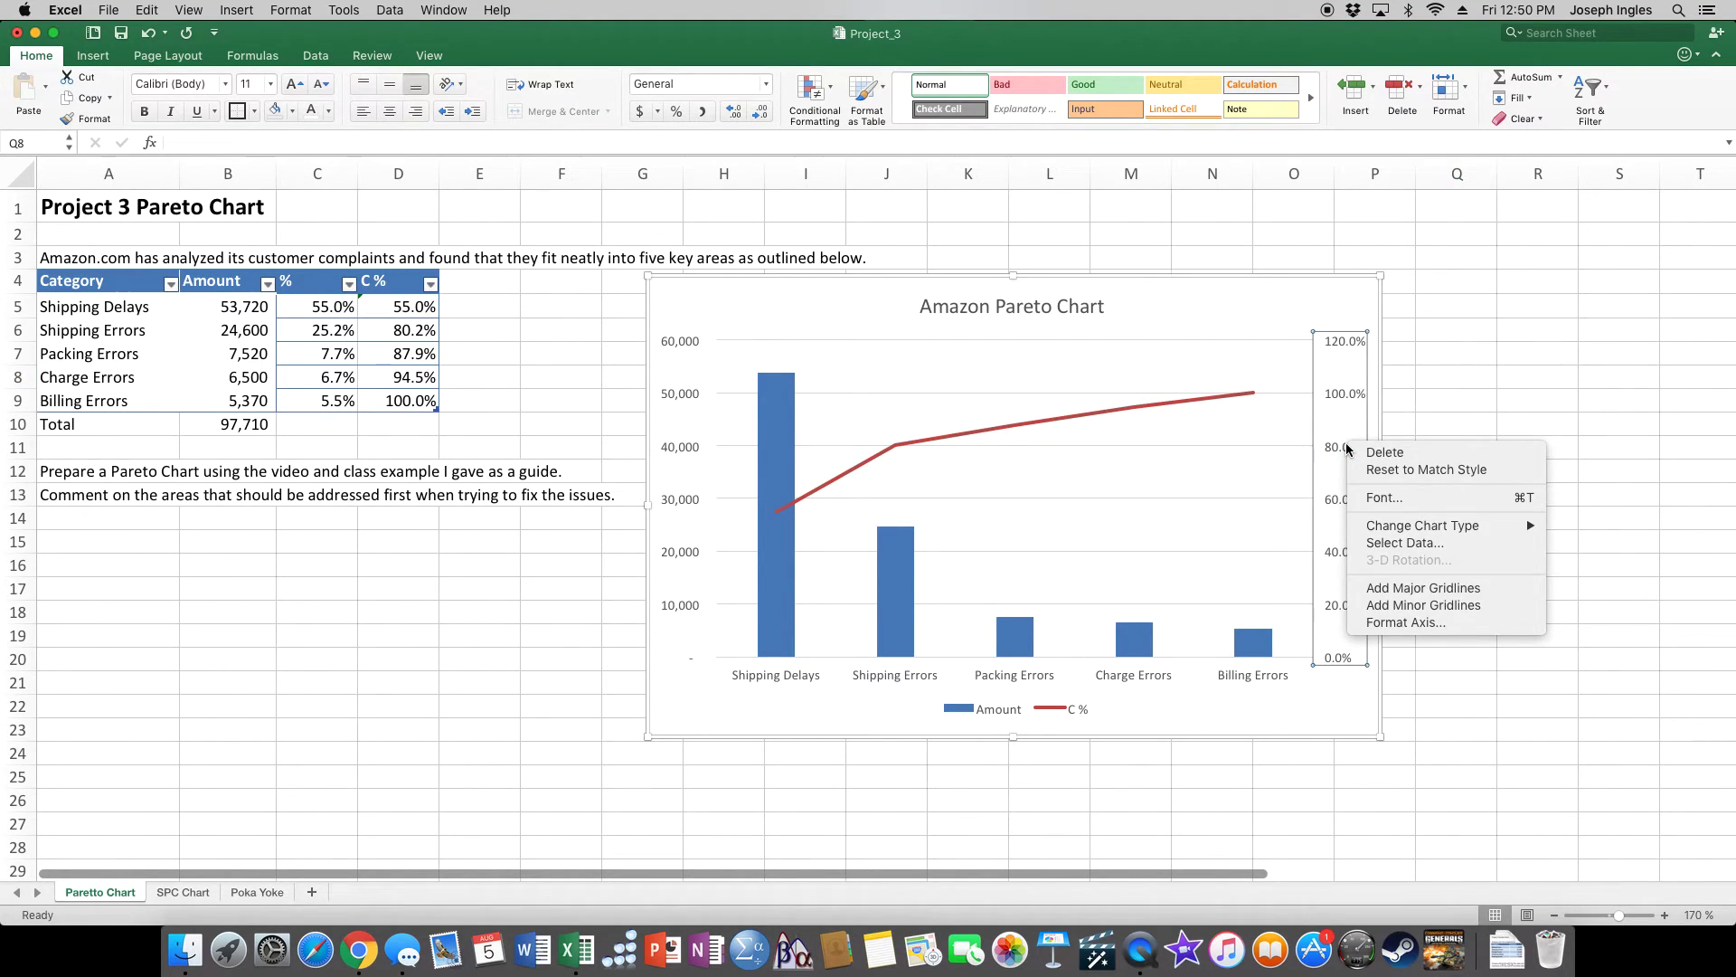
left_click(1411, 623)
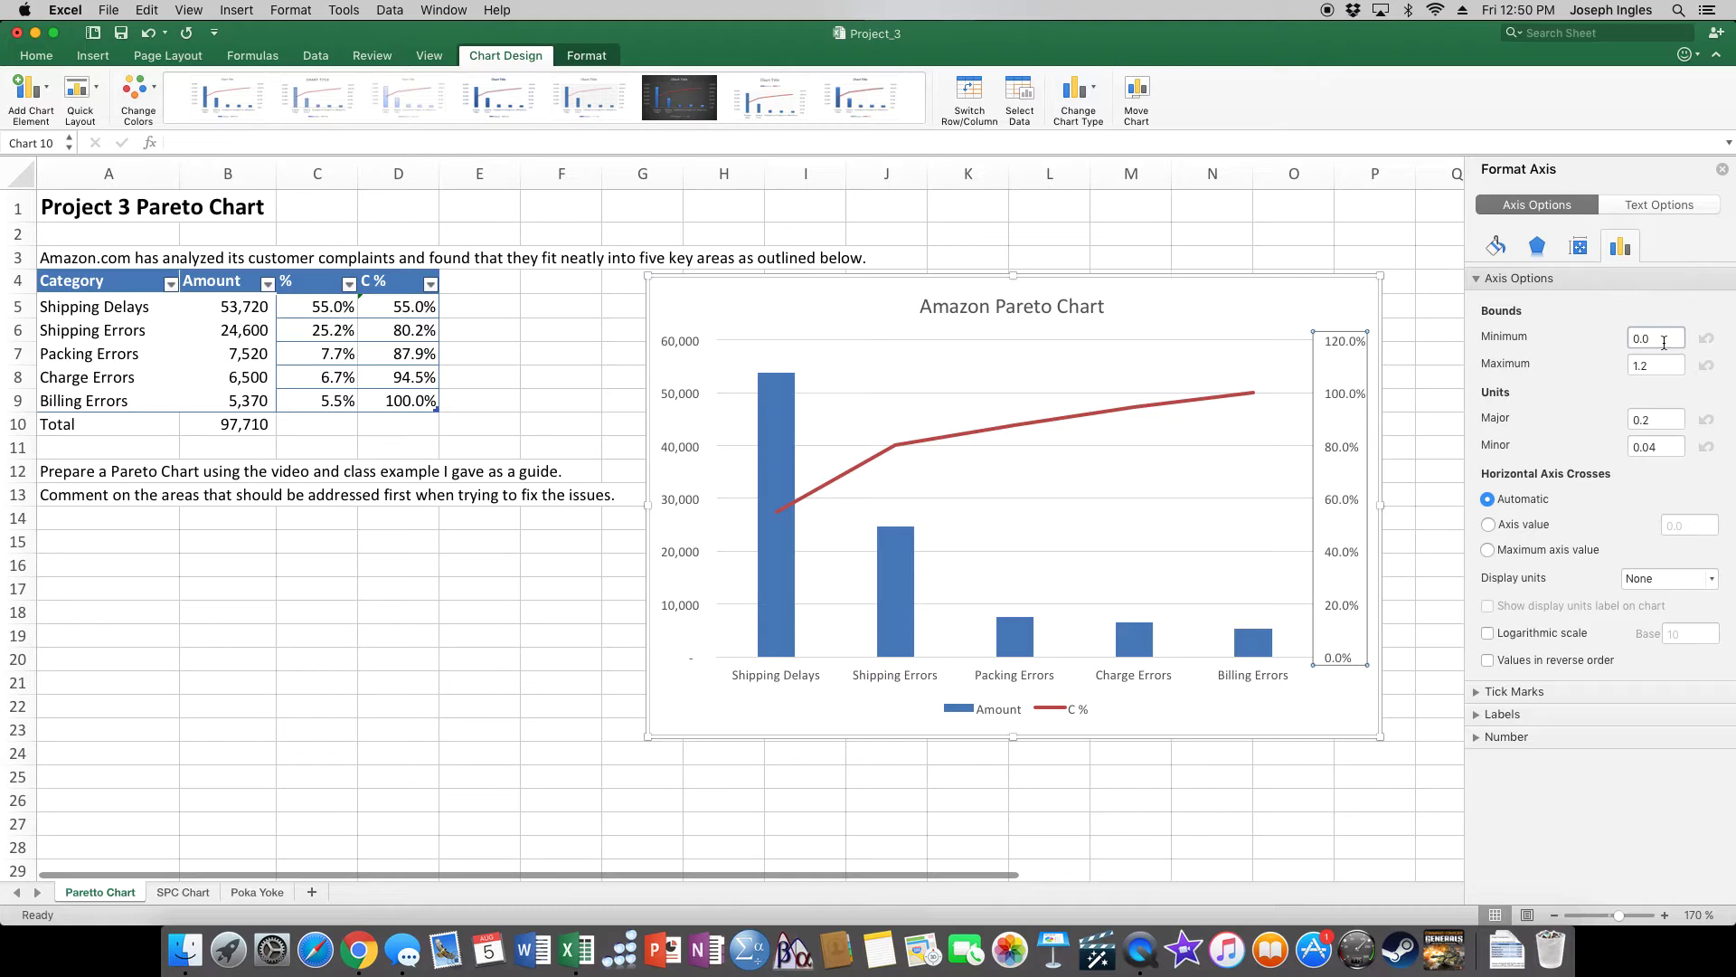
left_click(1678, 366)
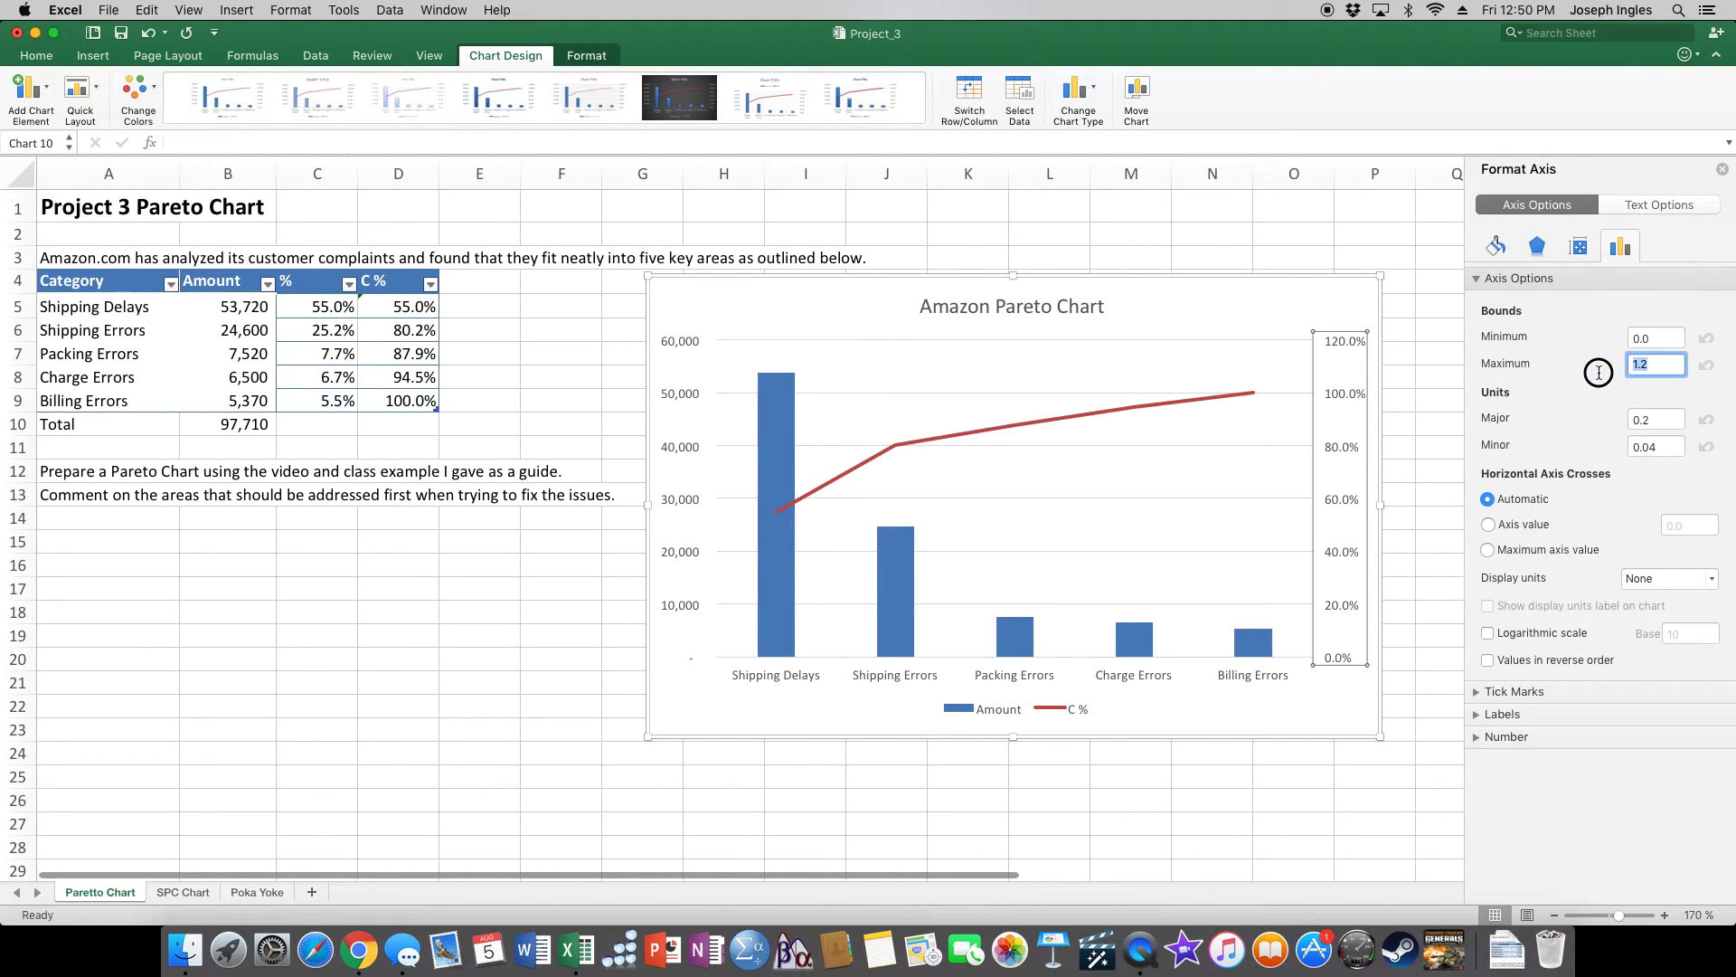
key("BackSpace")
type("0")
key("Return")
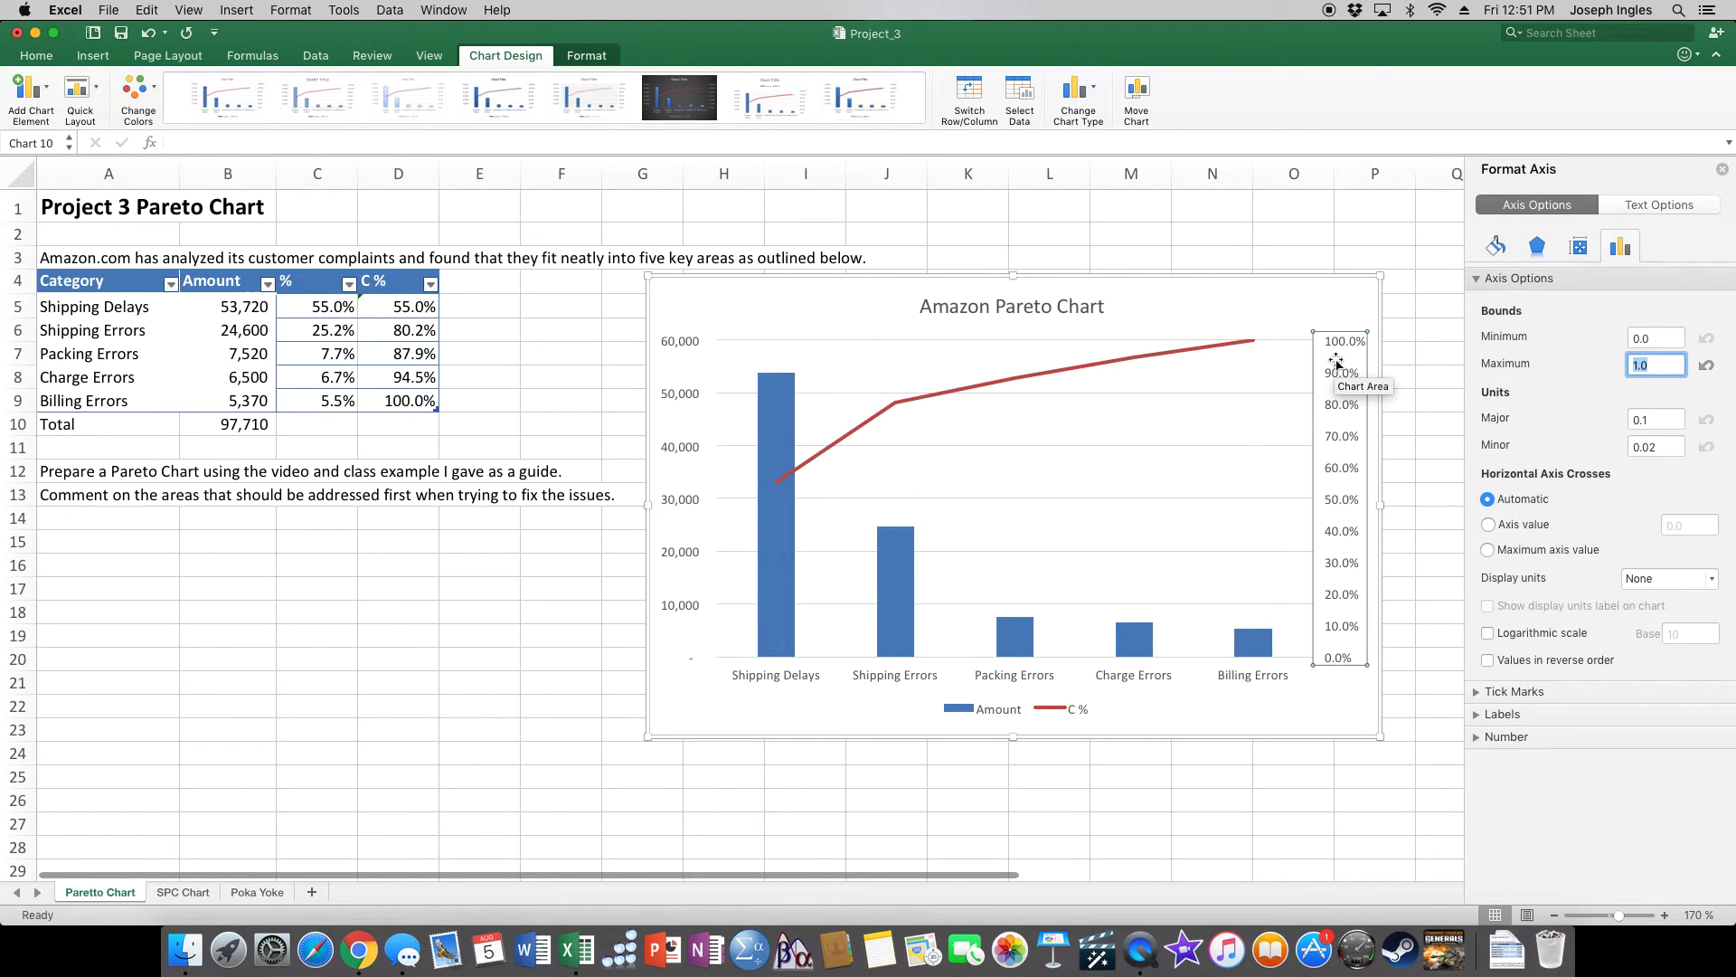
left_click(1722, 169)
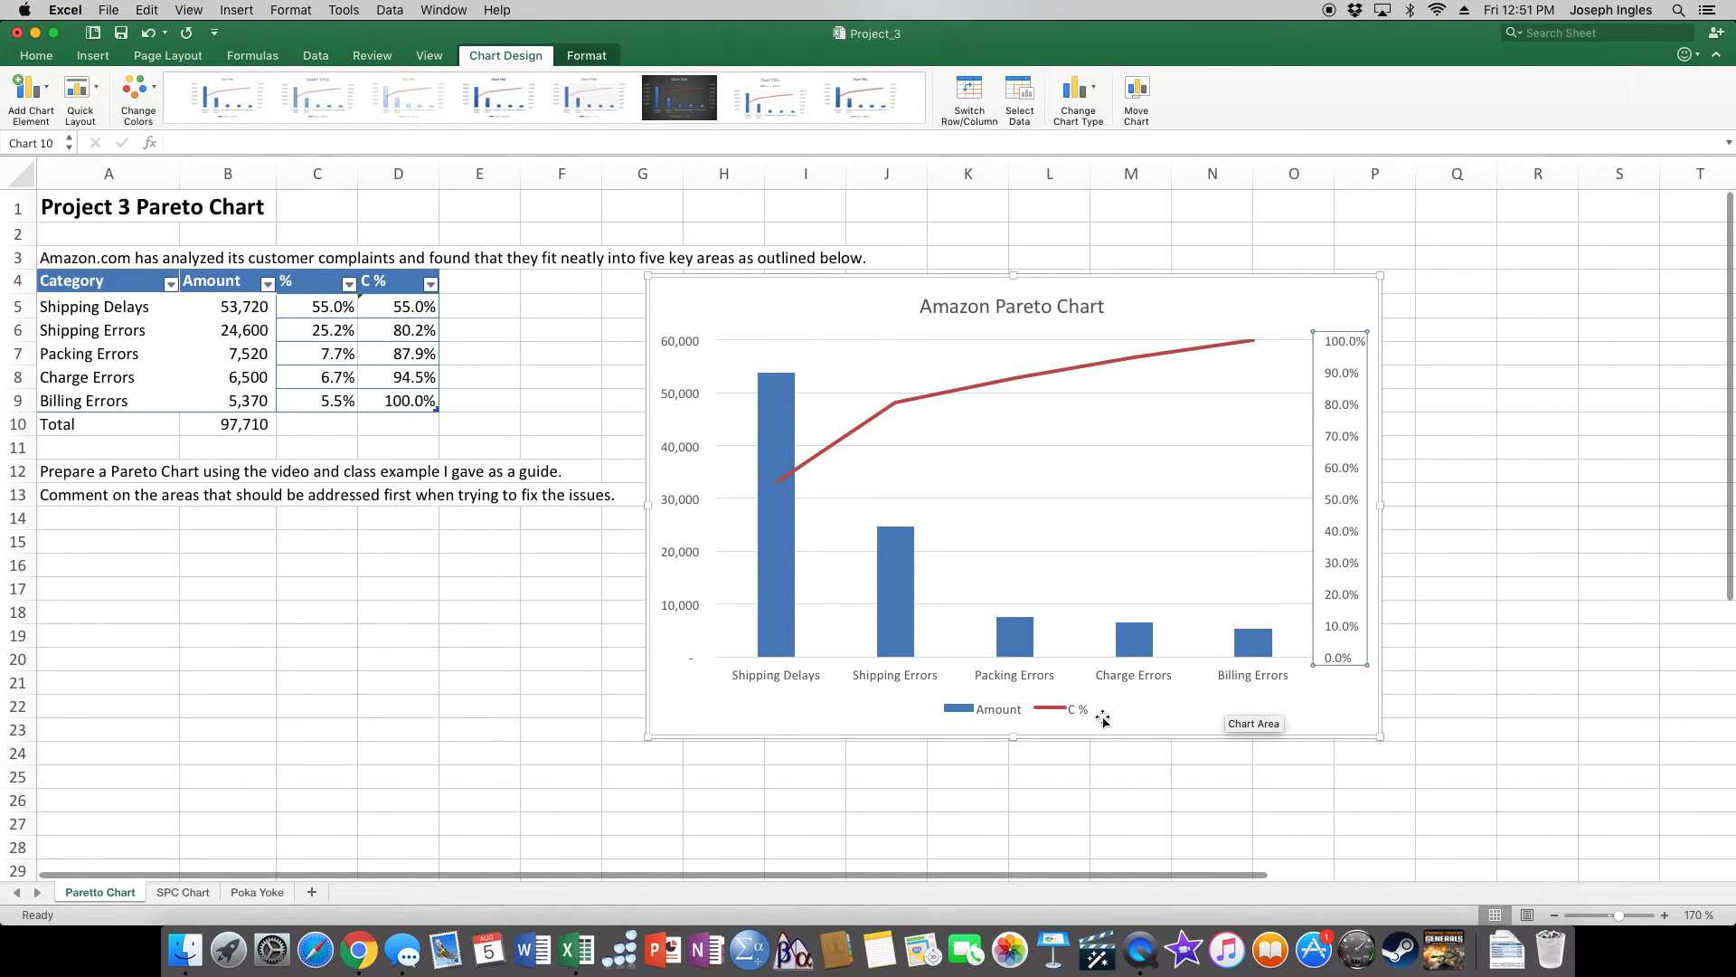
Step: Add data labels to both the Amount columns and the C % line in the chart
right_click(774, 426)
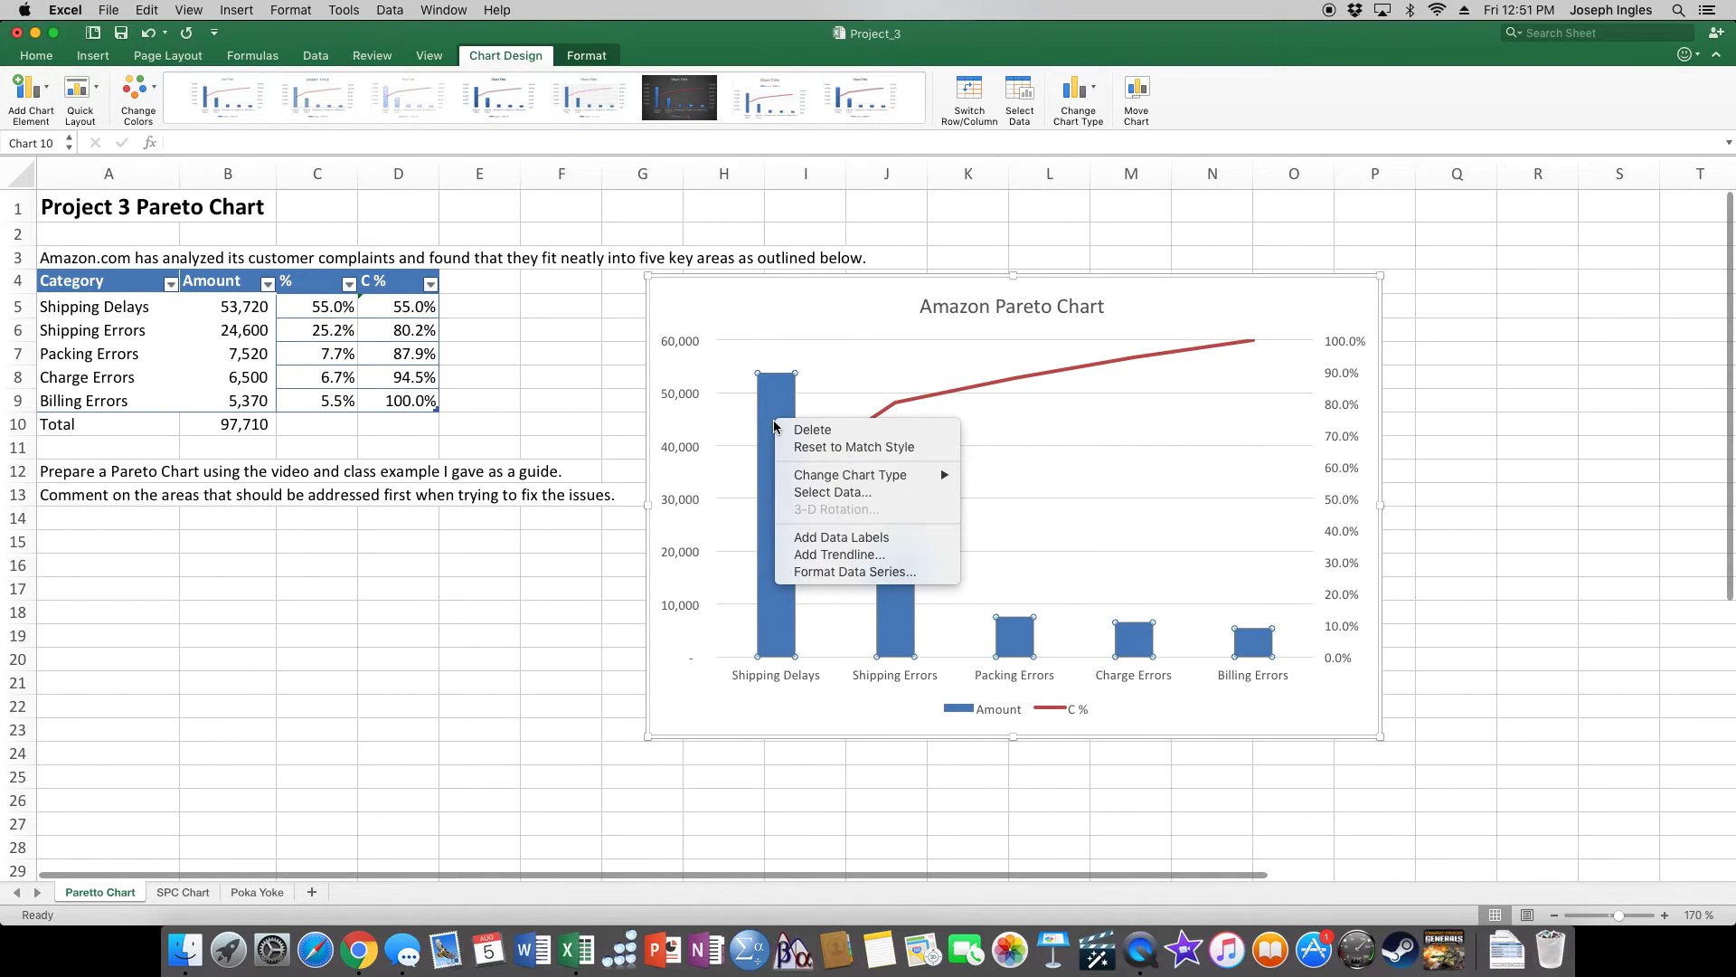
left_click(904, 537)
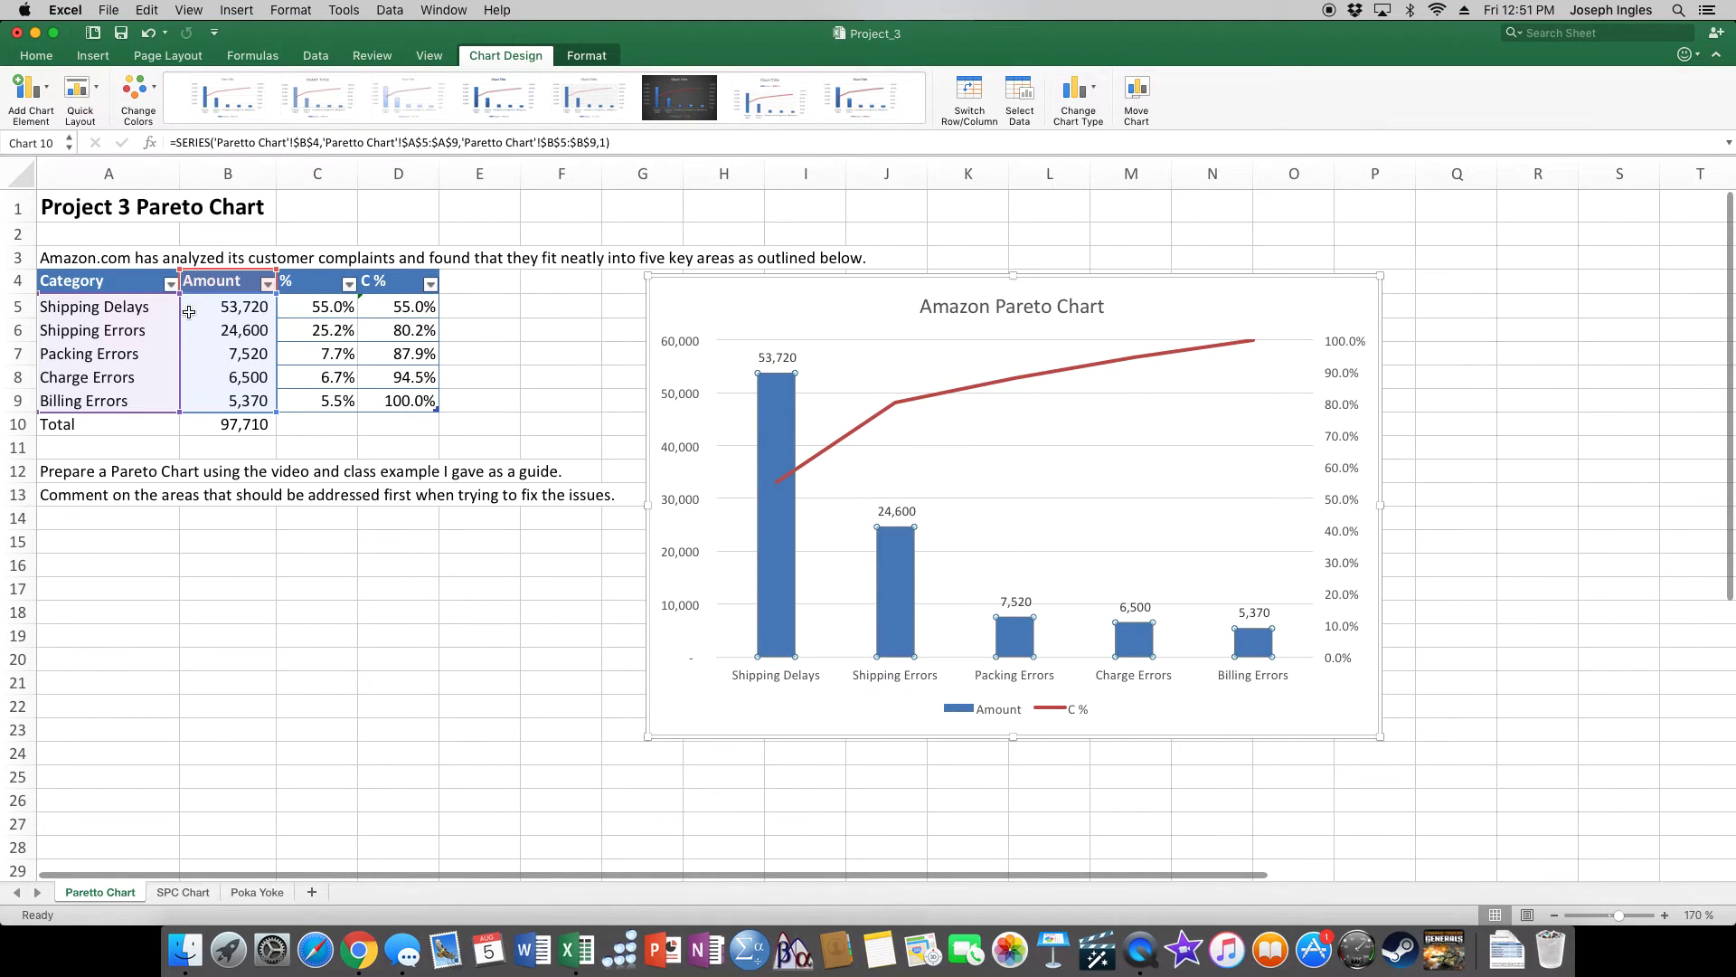
right_click(1035, 381)
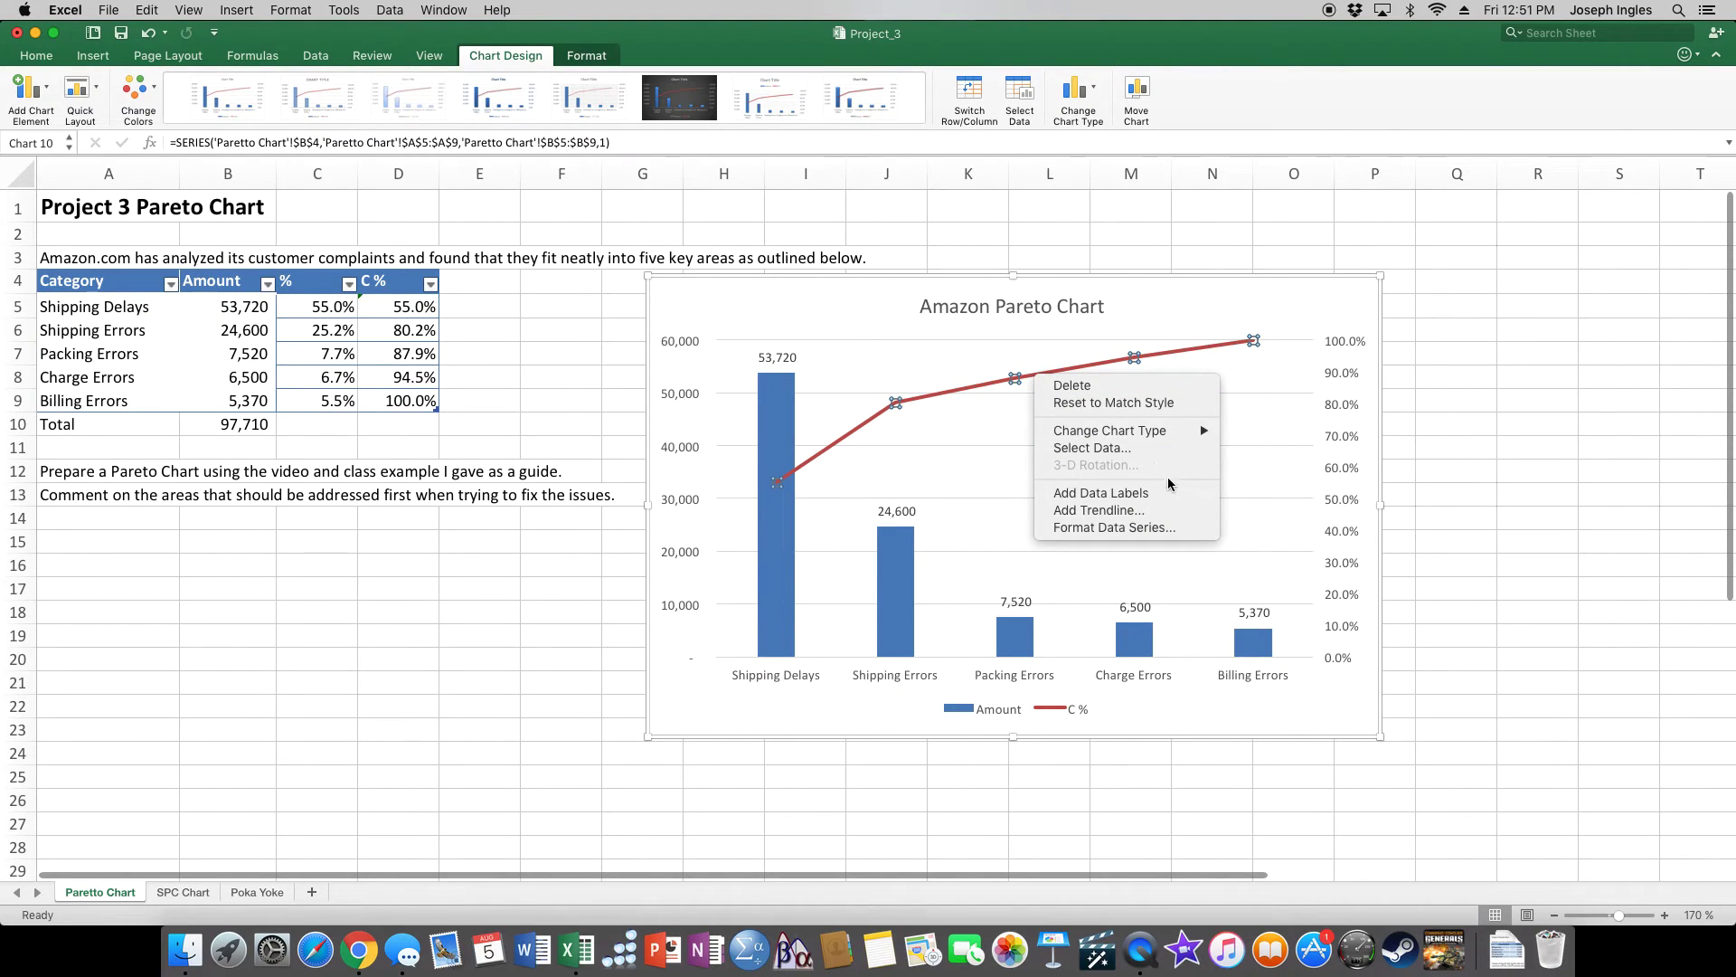
left_click(1183, 499)
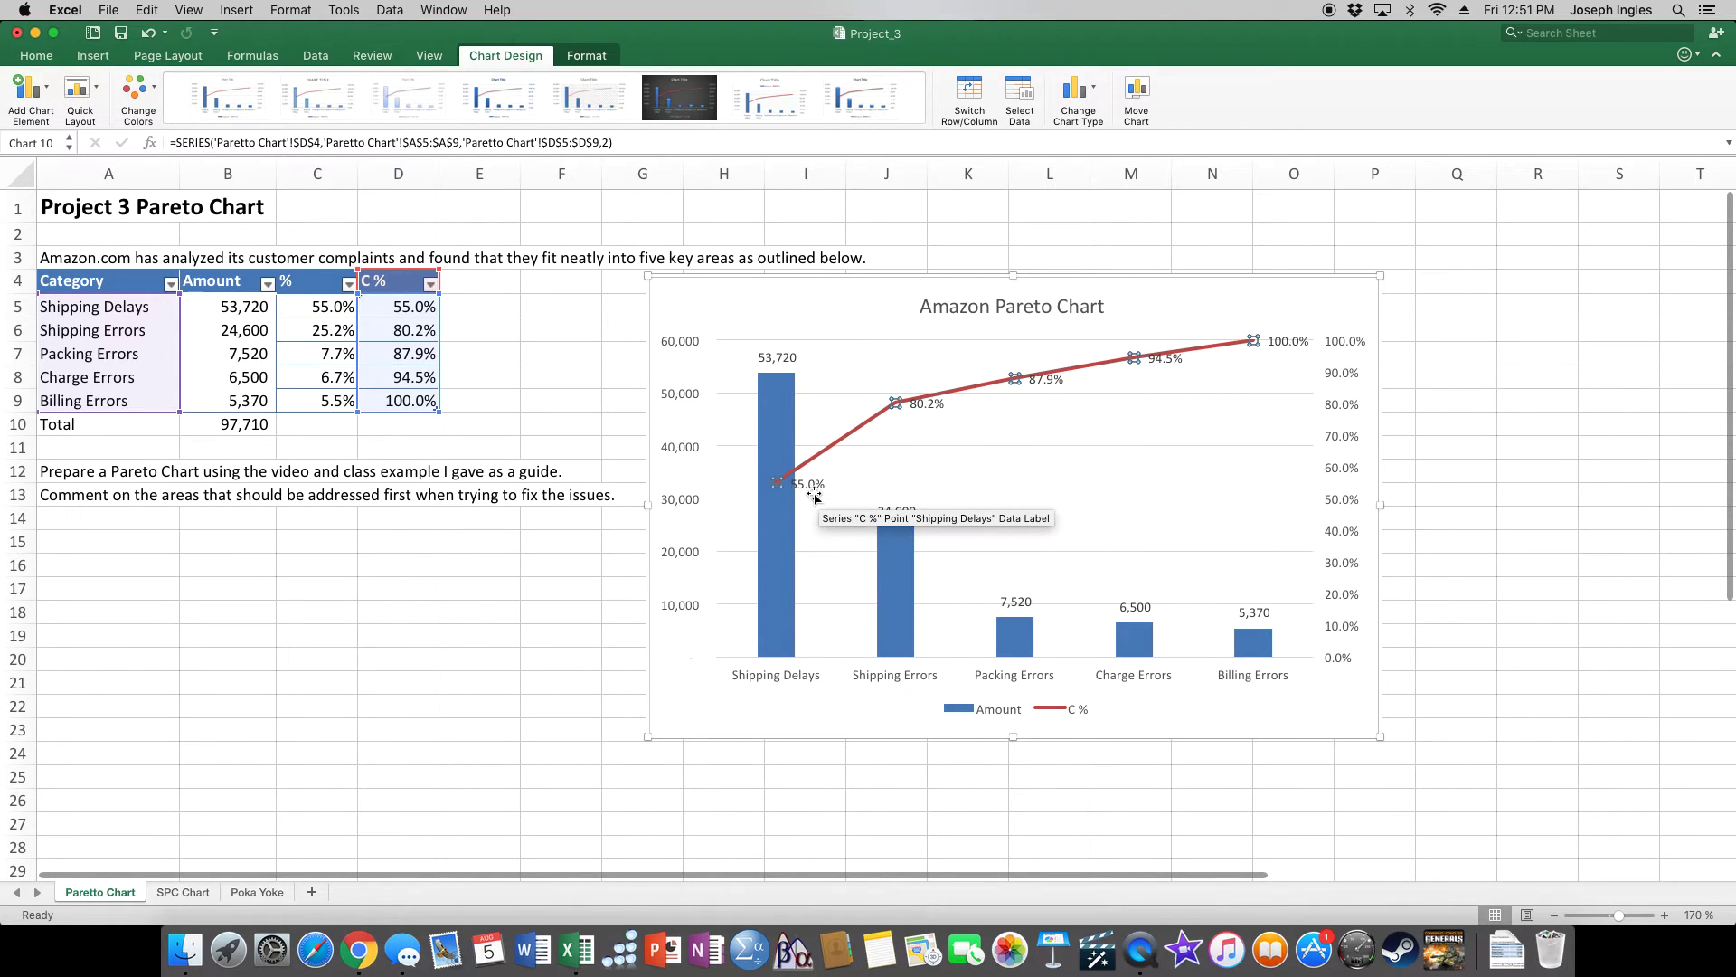
Step: Set the label position of the C % line's data labels to Above
left_click(1169, 364)
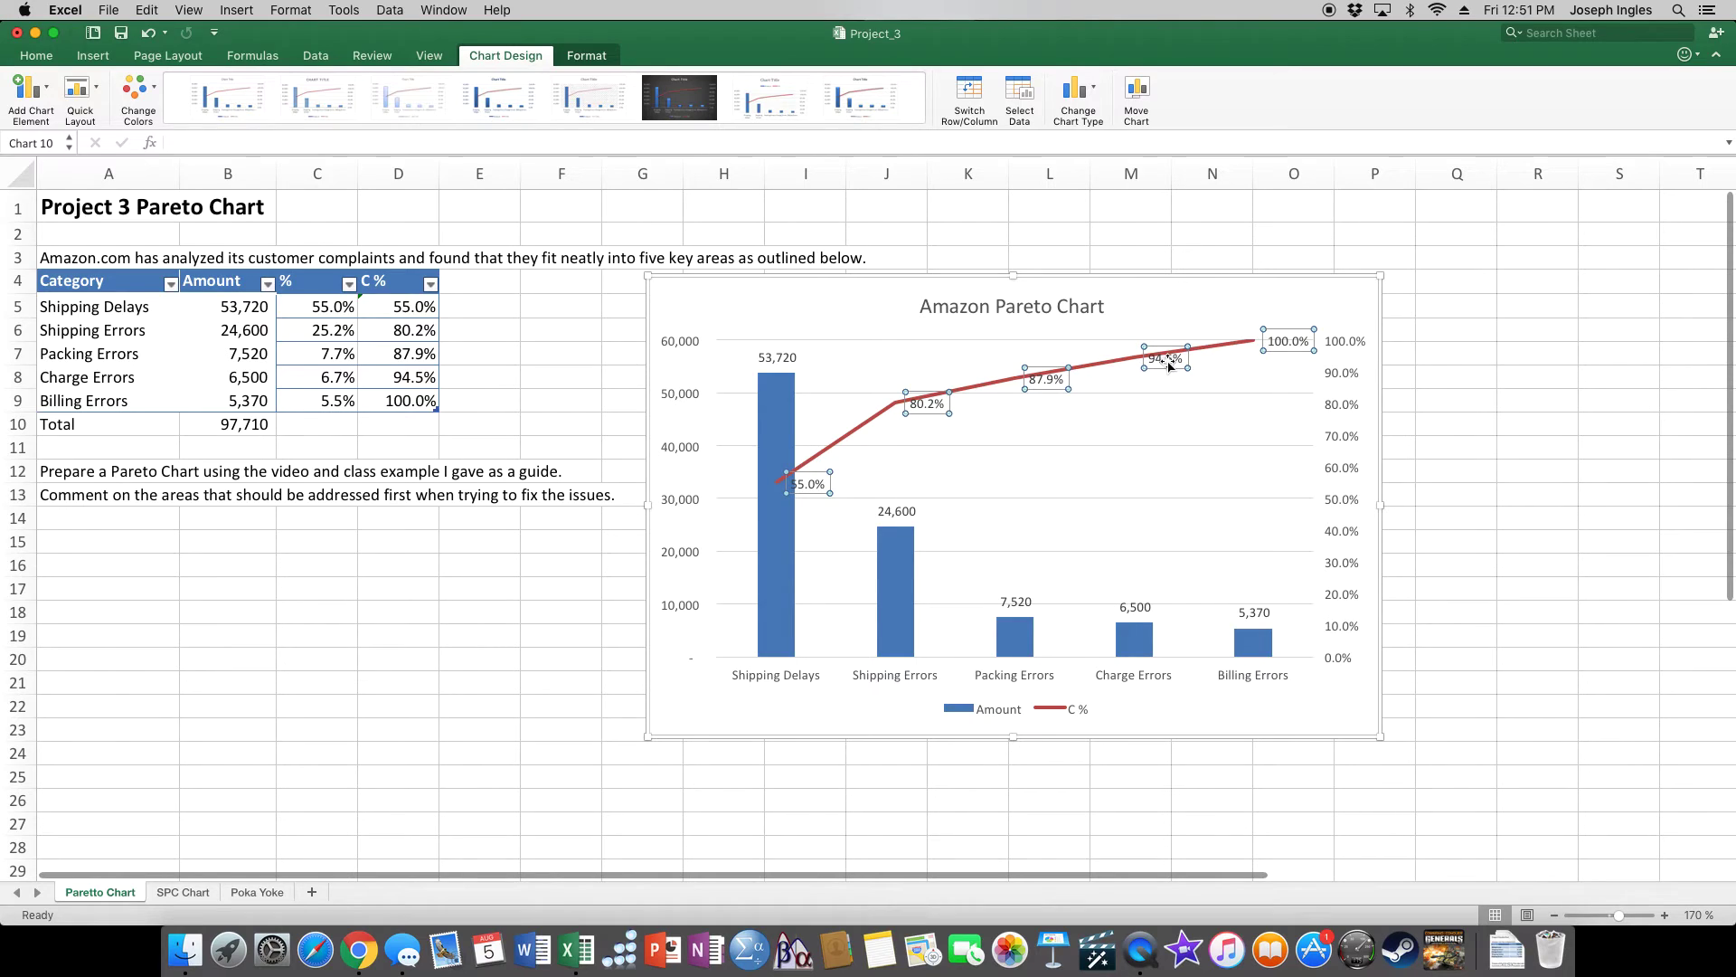
right_click(1169, 364)
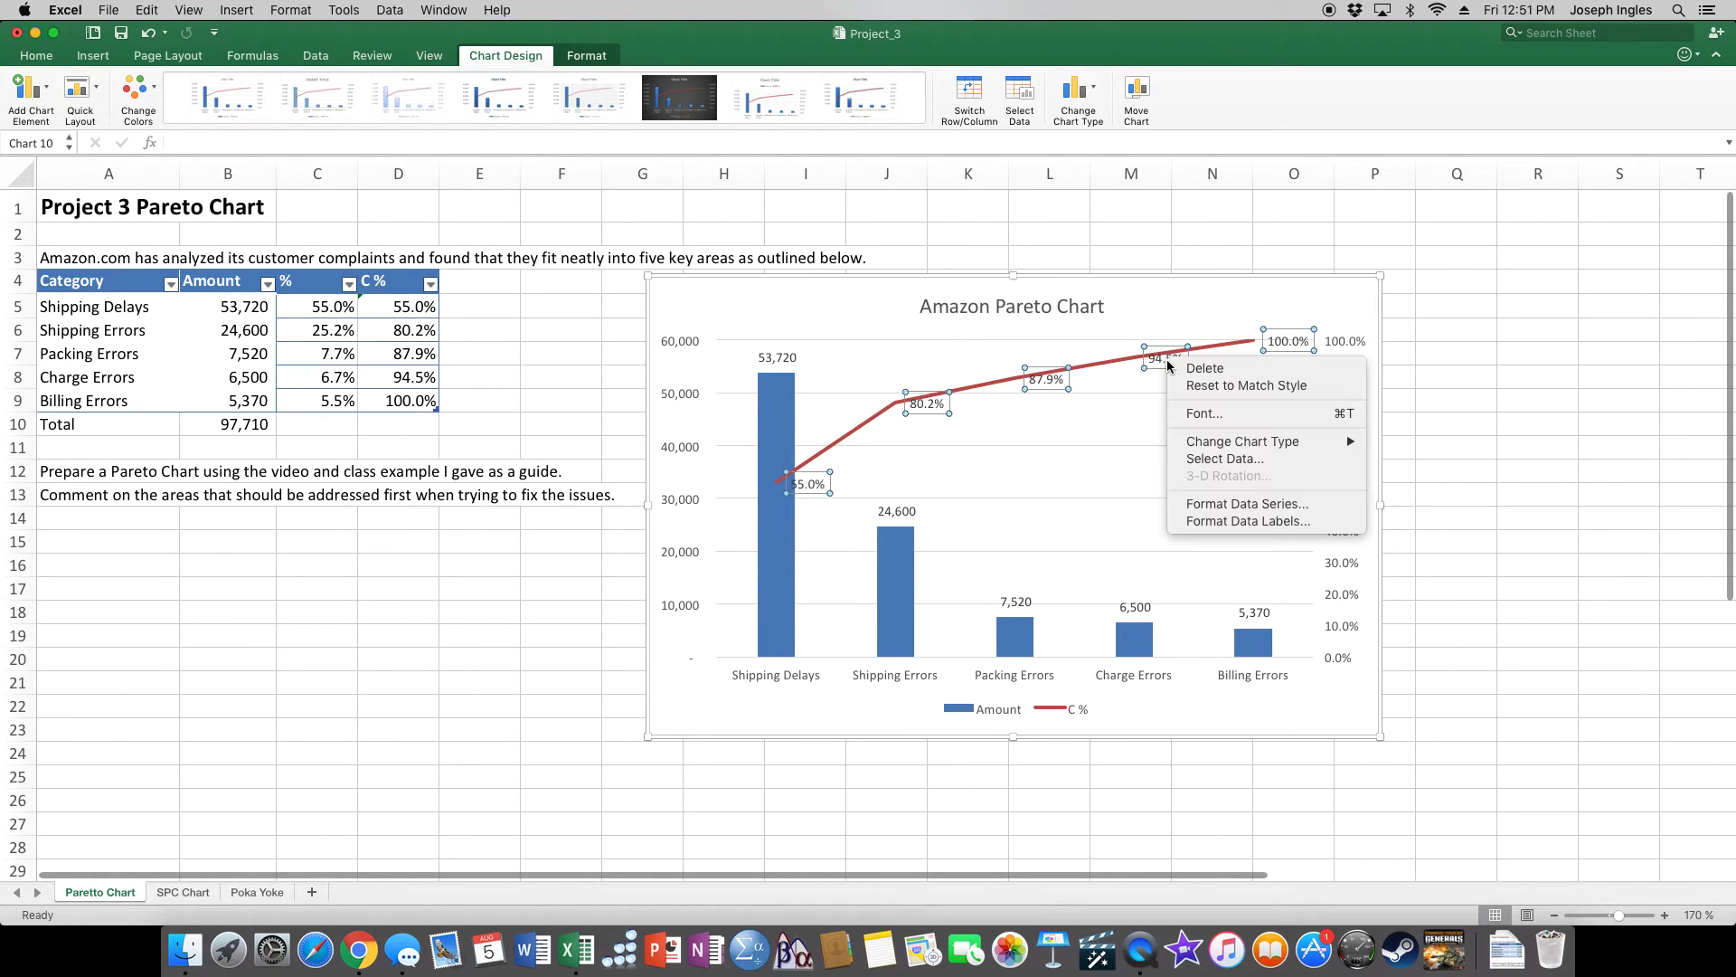
left_click(1299, 522)
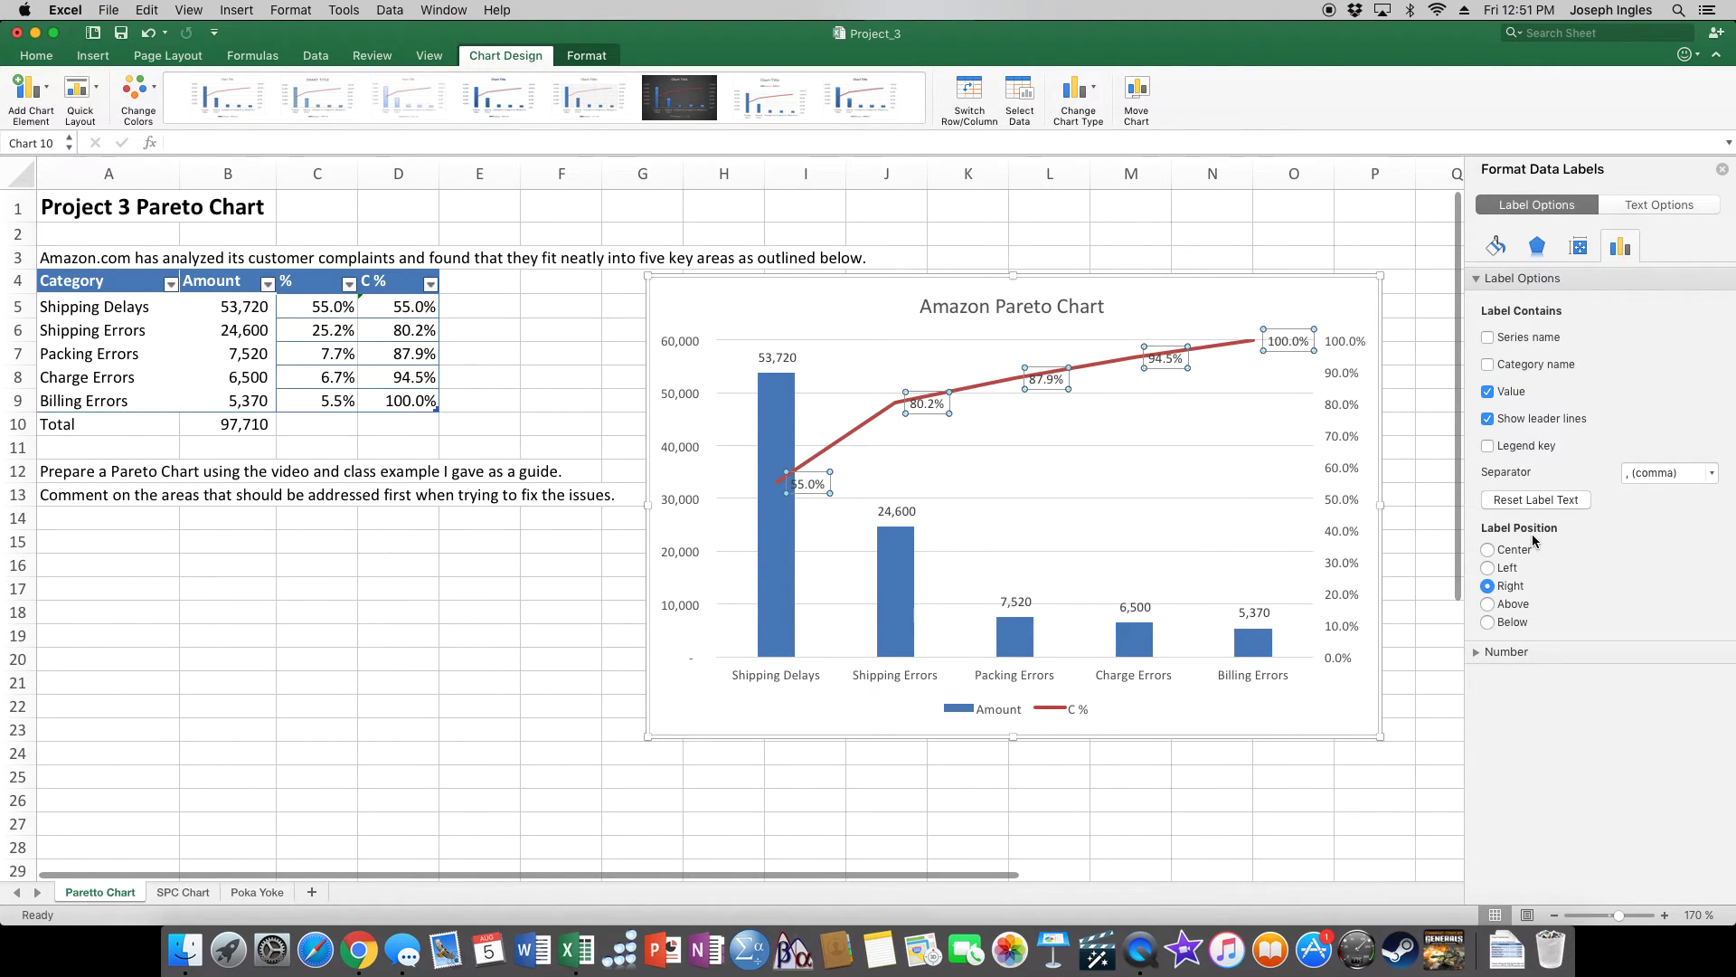
left_click(1488, 604)
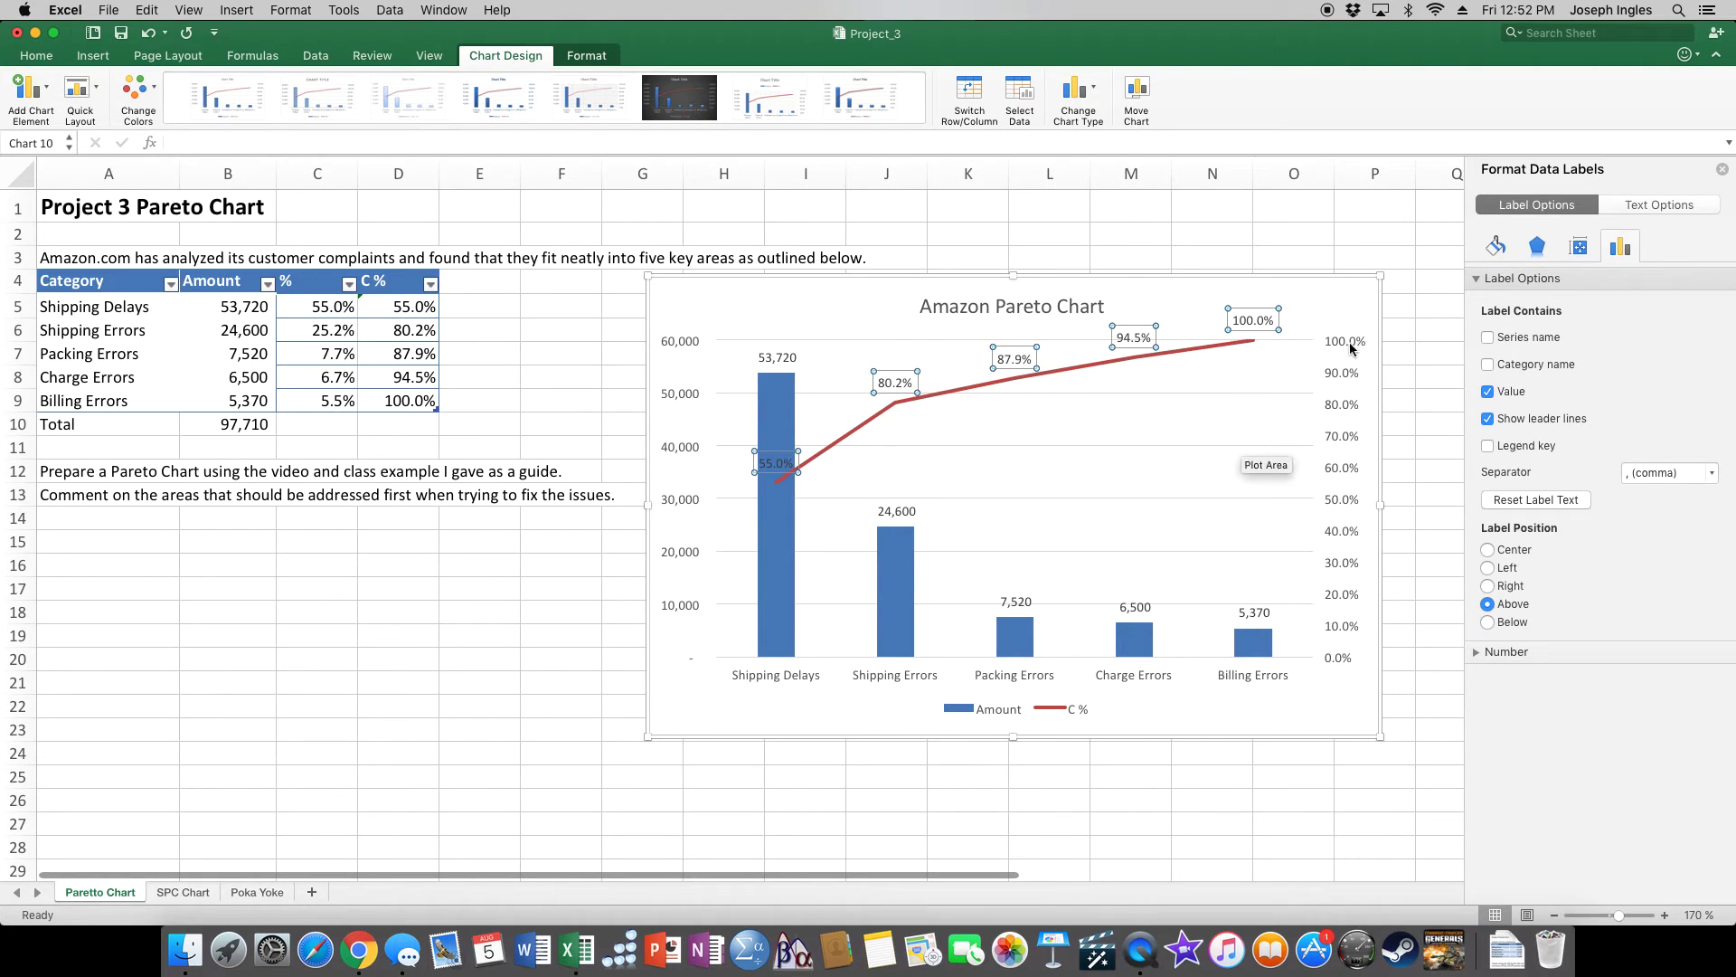
left_click(1723, 170)
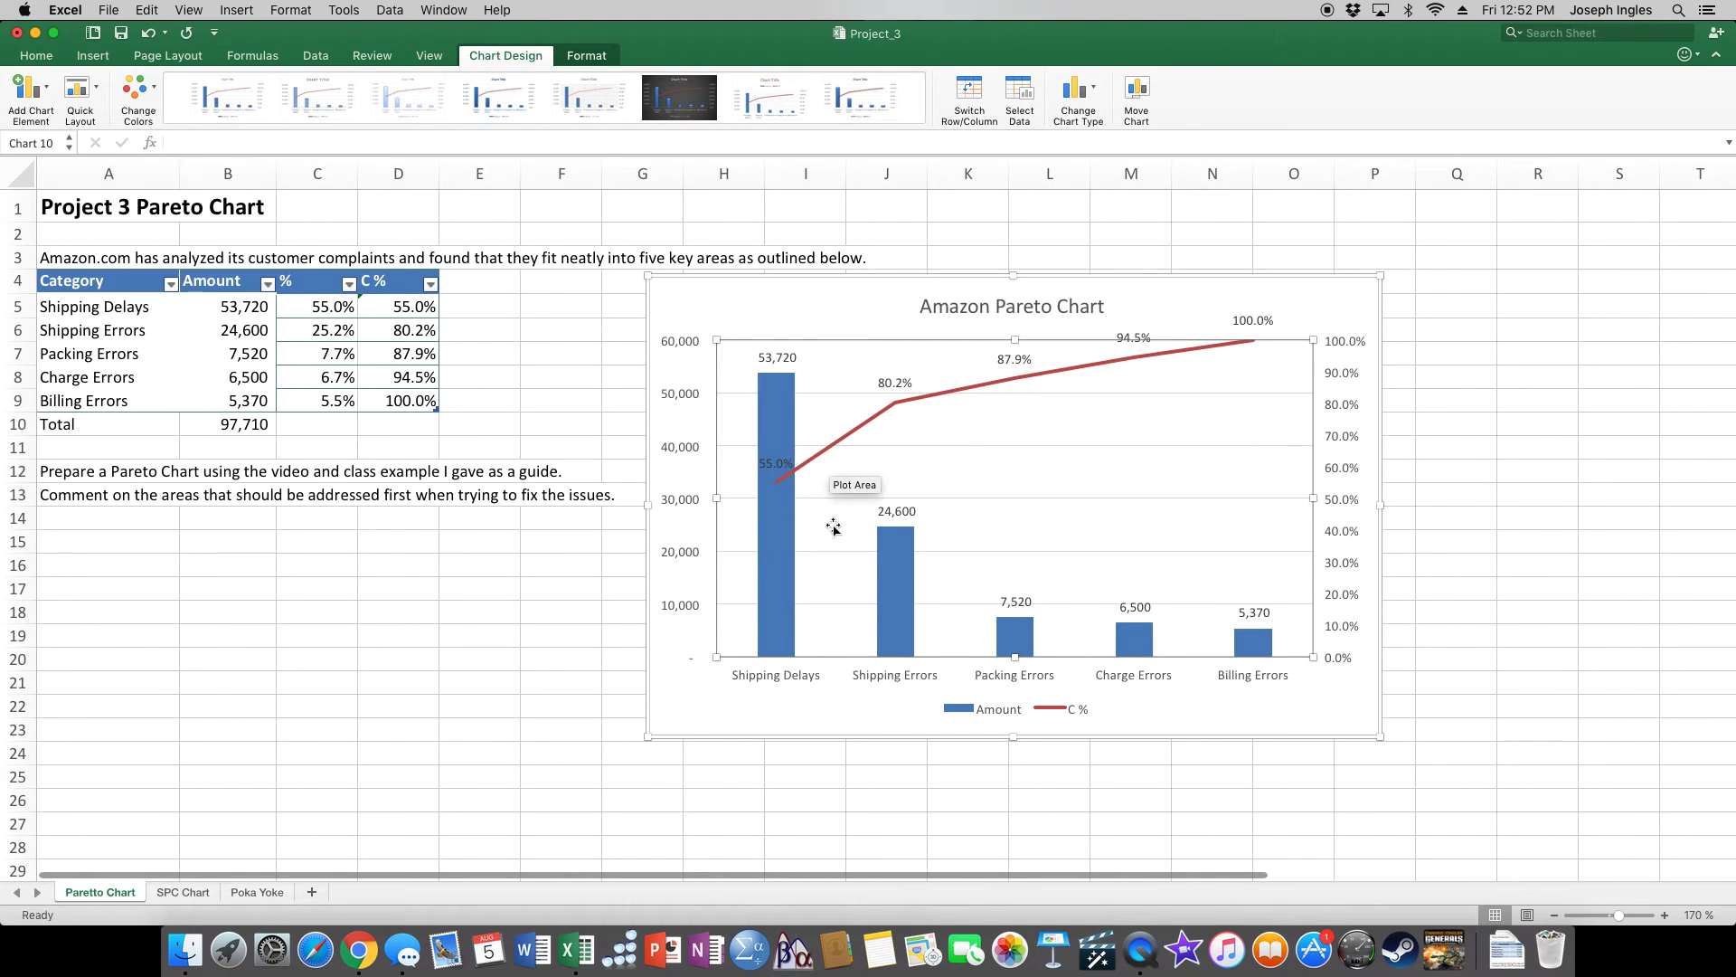
Step: Set the font color of only the Shipping Delays data label on the C % line to white
left_click(773, 462)
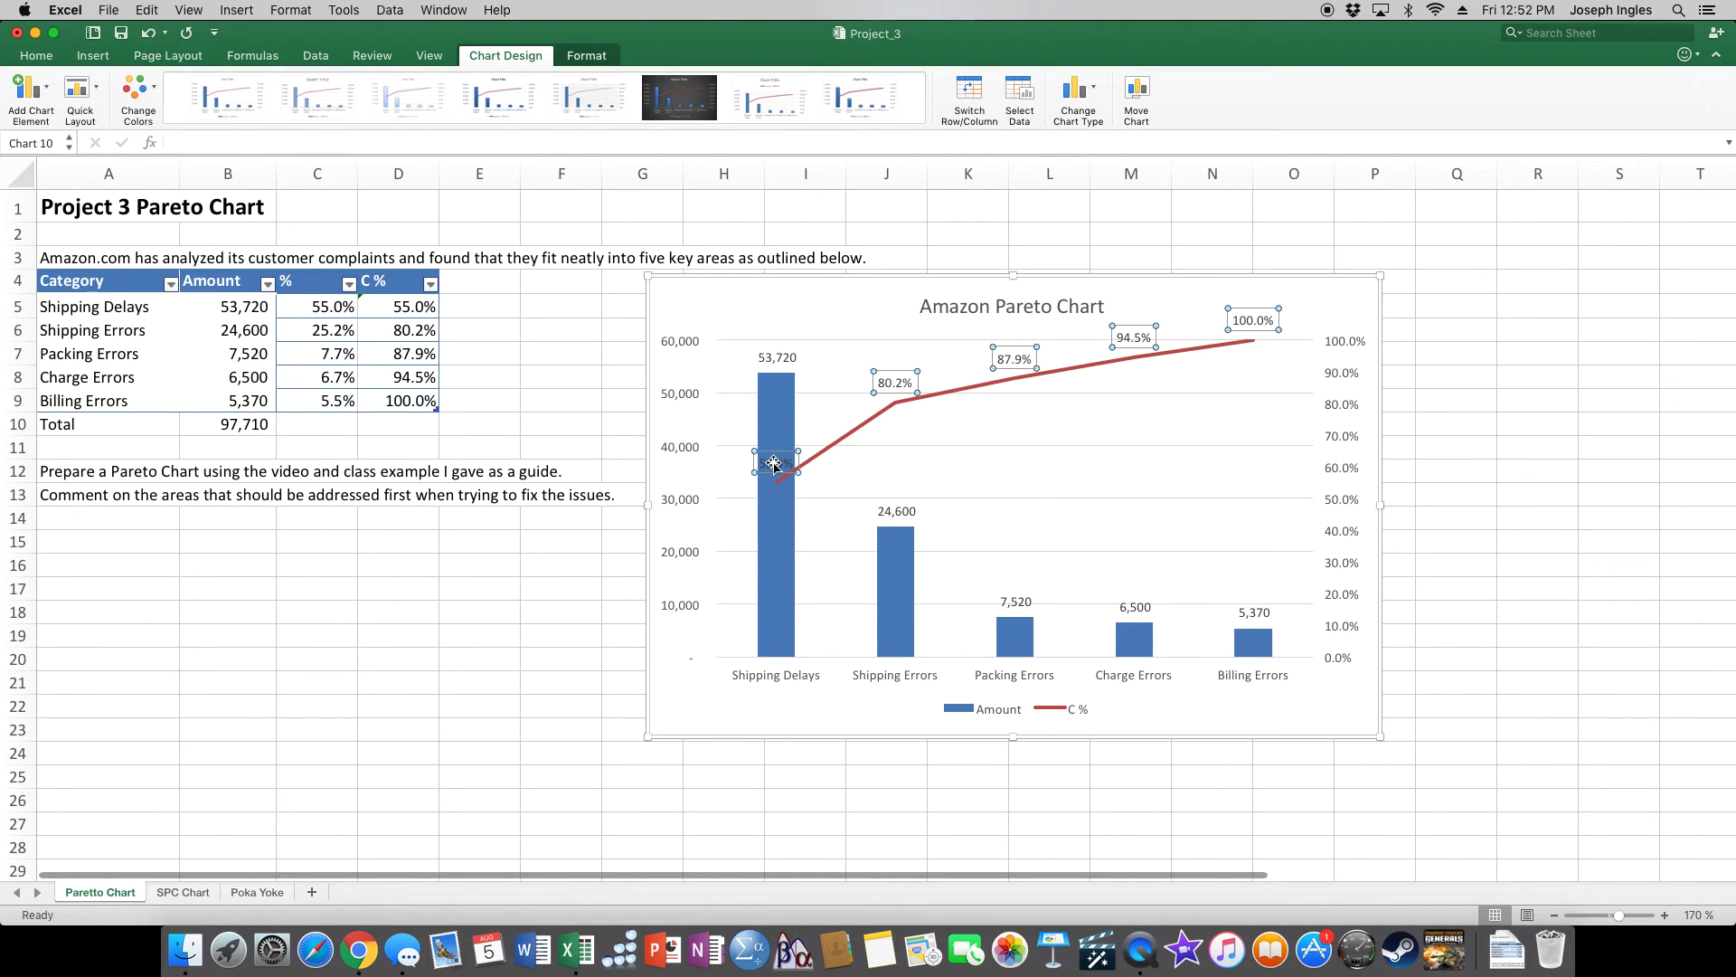
left_click(773, 463)
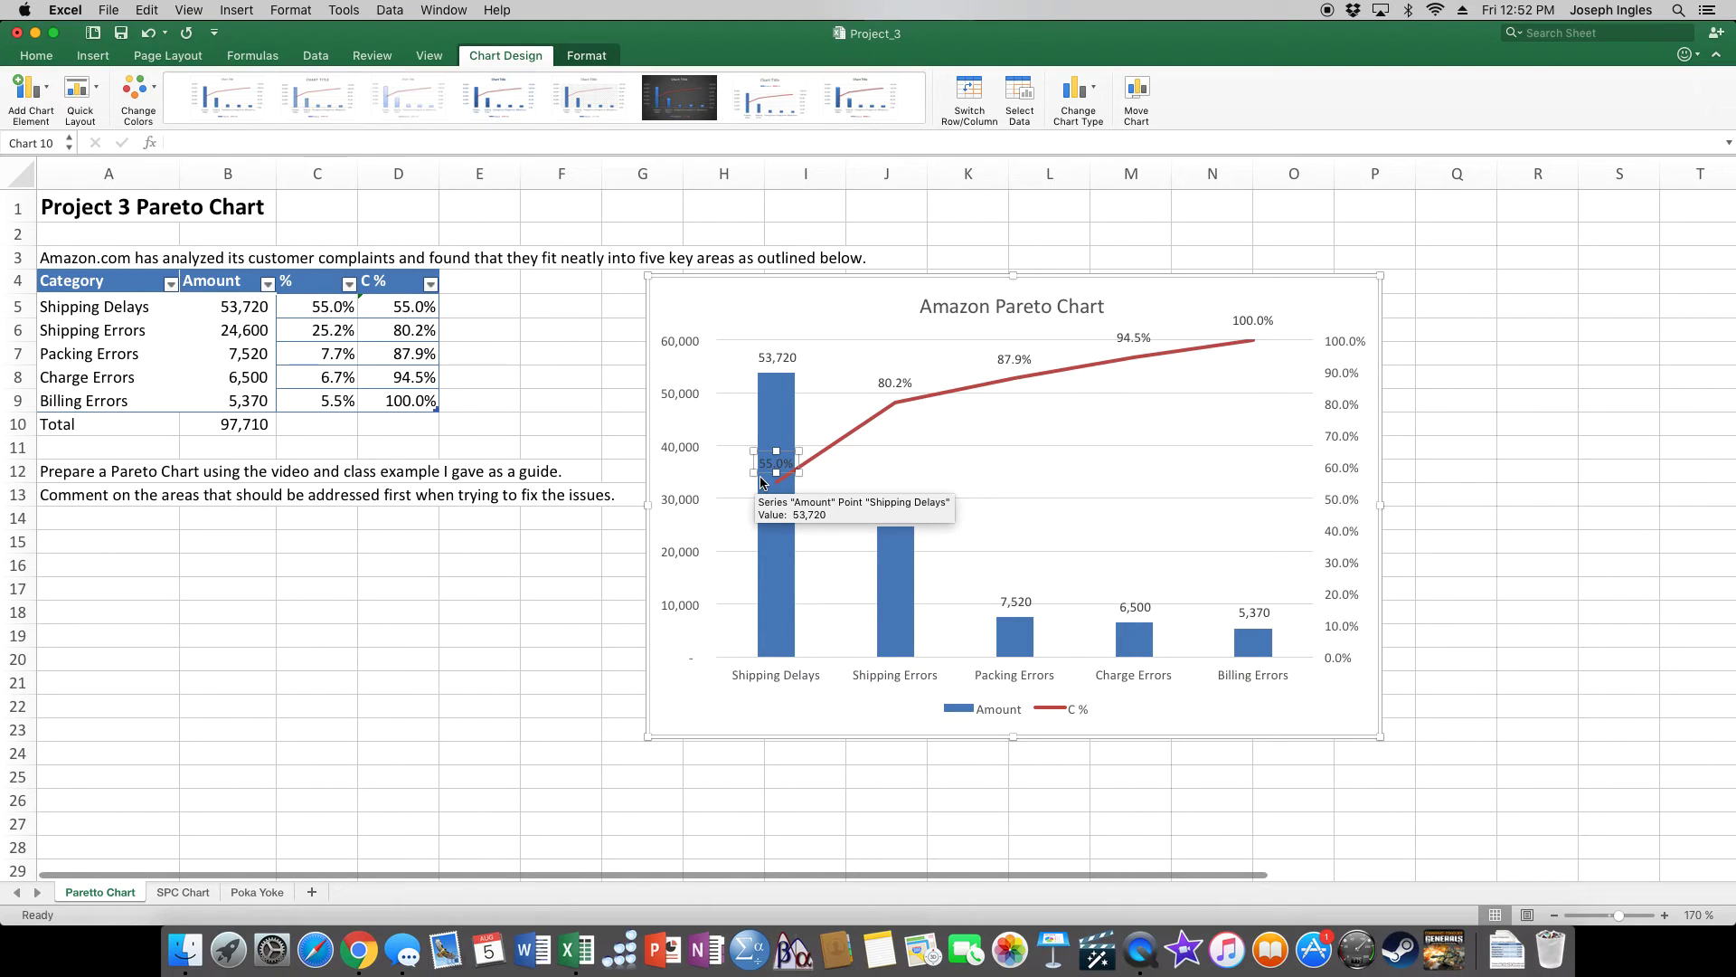
left_click(34, 58)
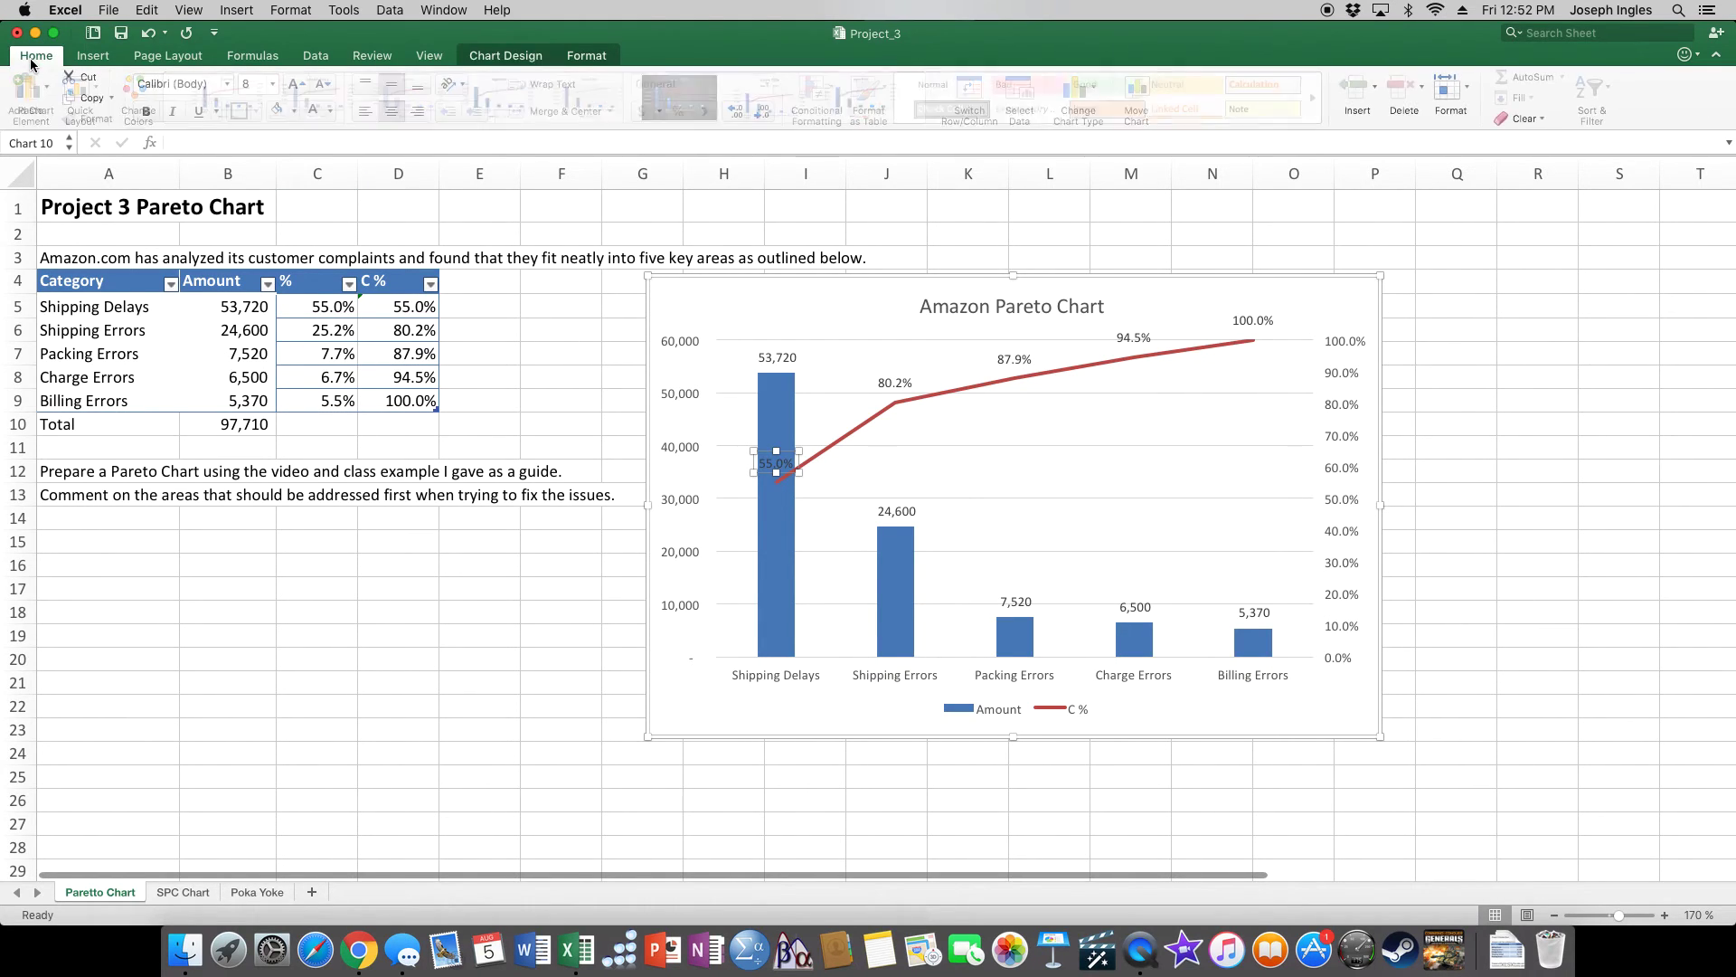
left_click(313, 112)
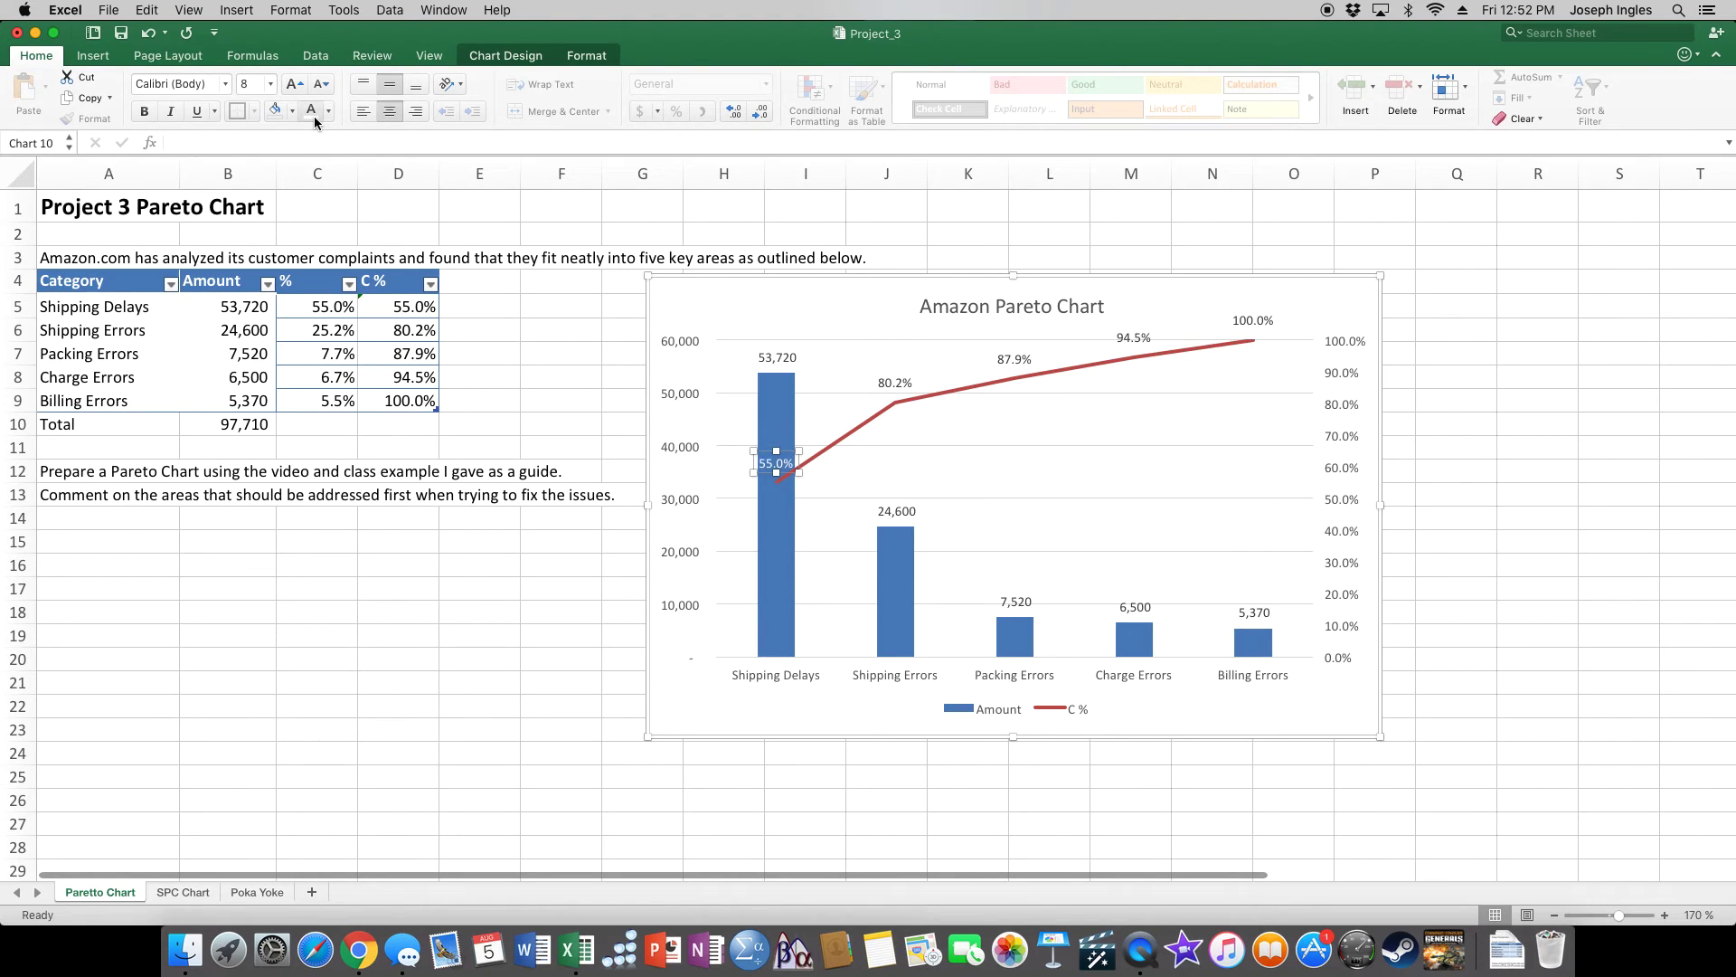
left_click(1322, 793)
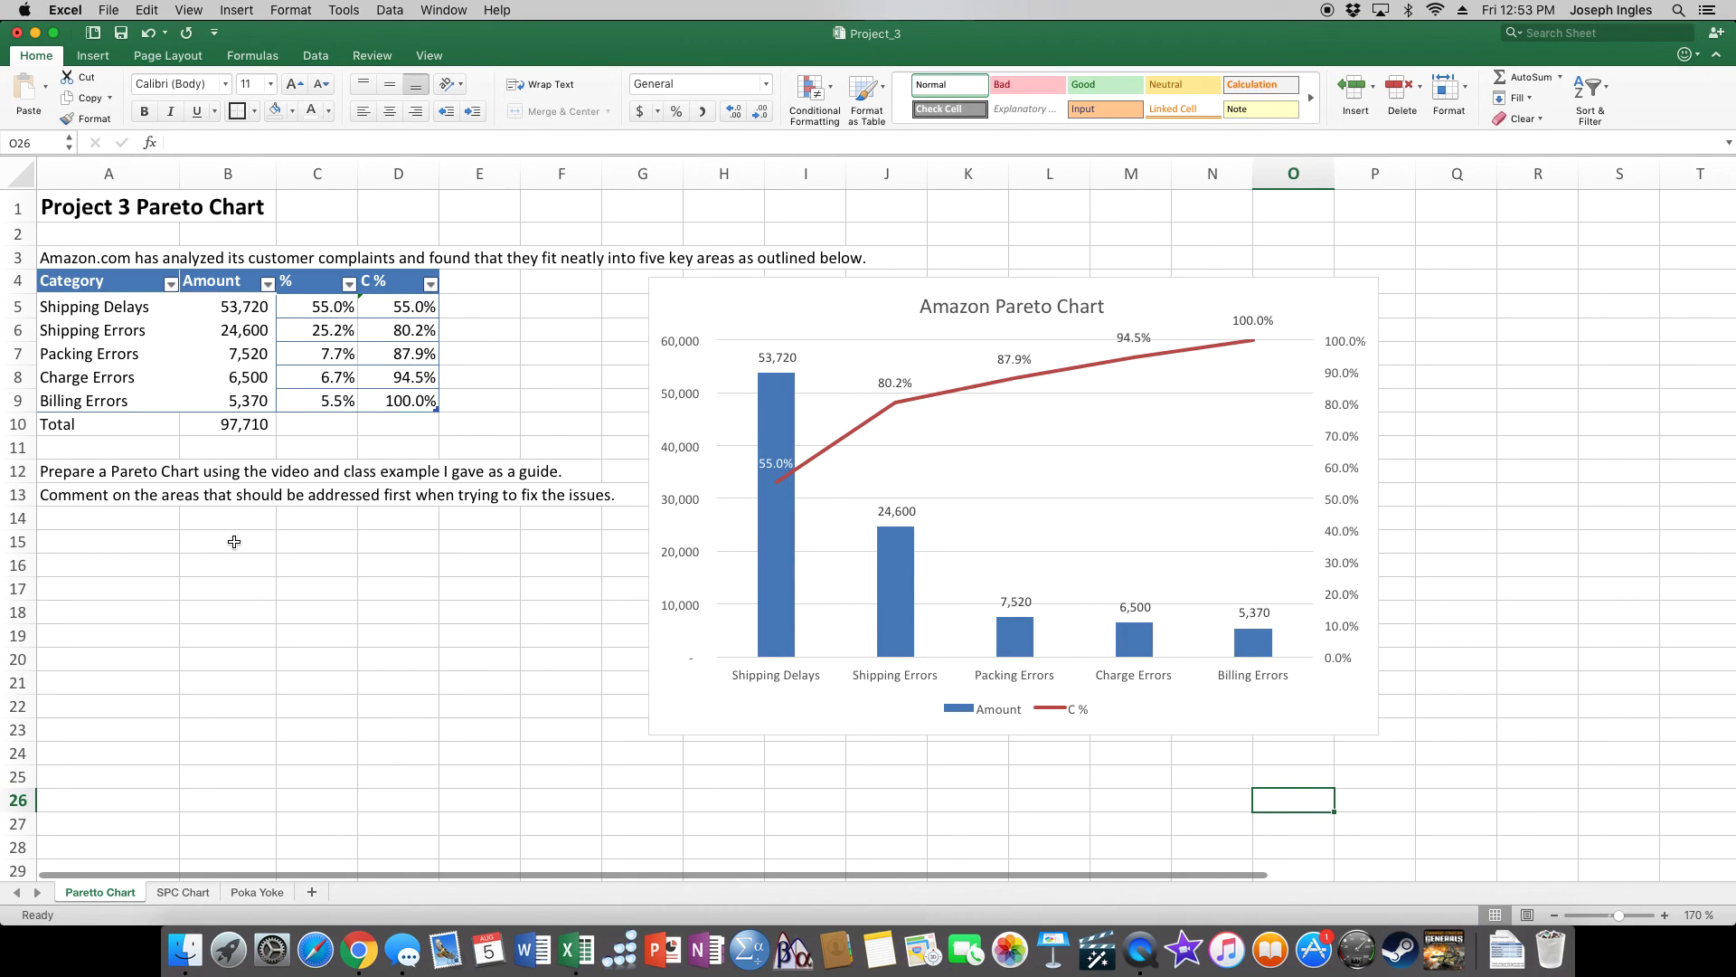
Step: Enter the comment "Shipping is the department that needs help. How are we going to help them?" in cell A15
left_click(78, 546)
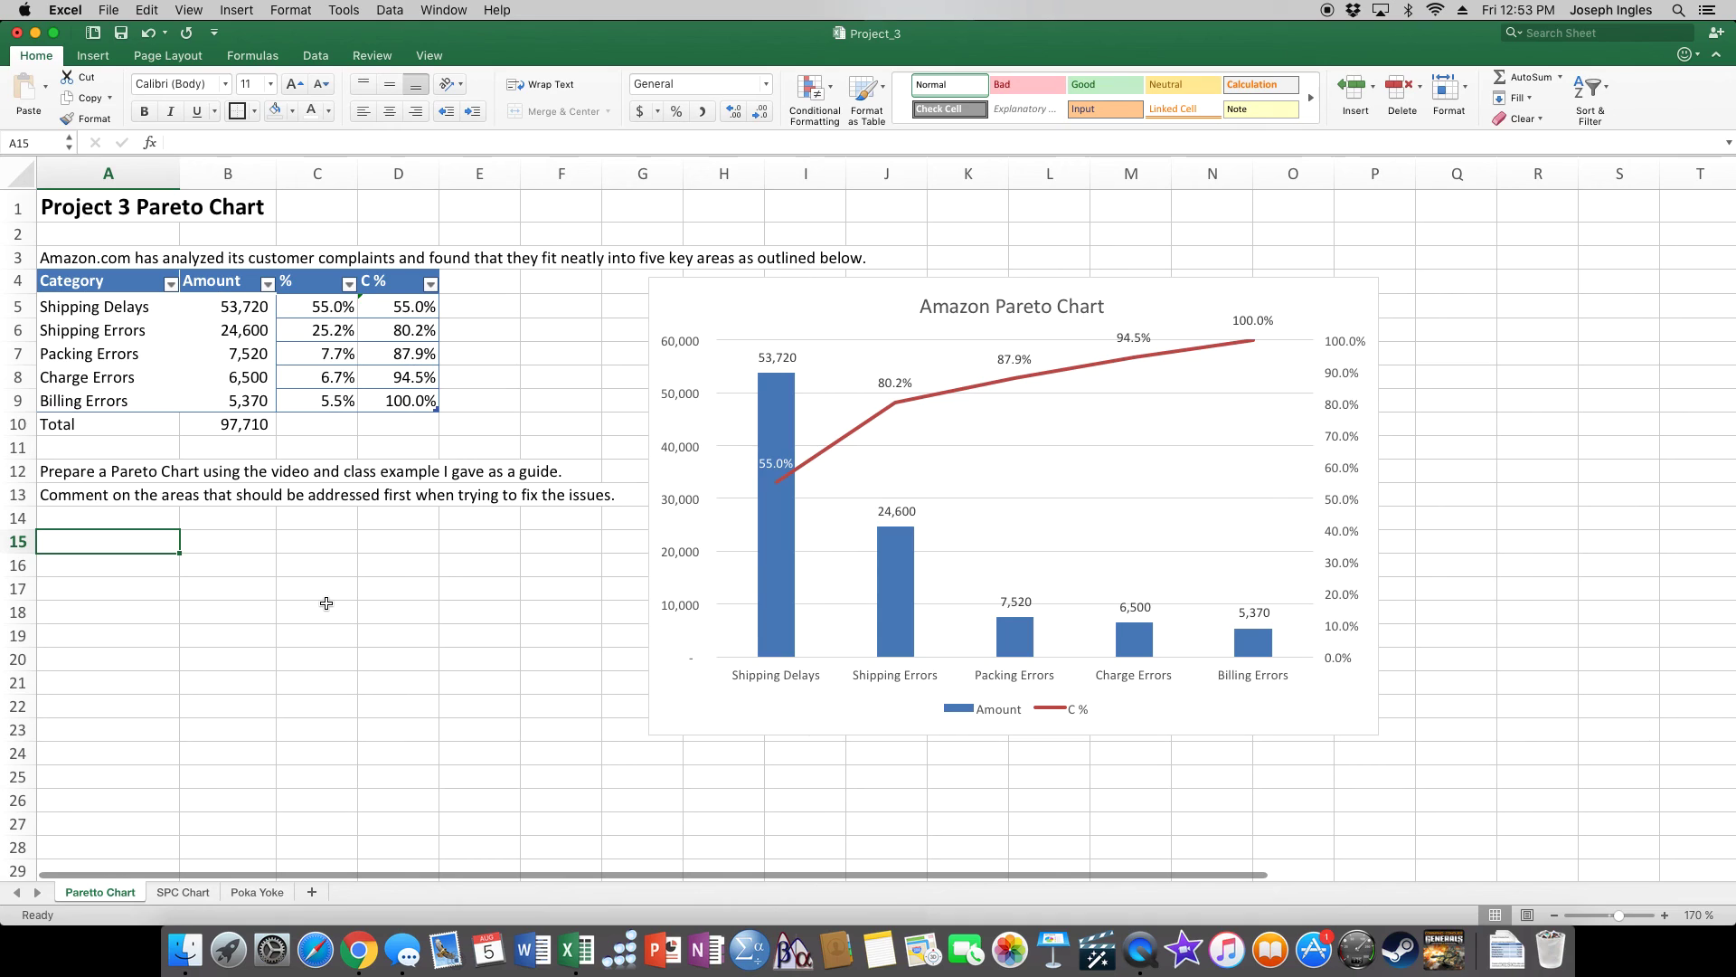
type("Shipping is the dep")
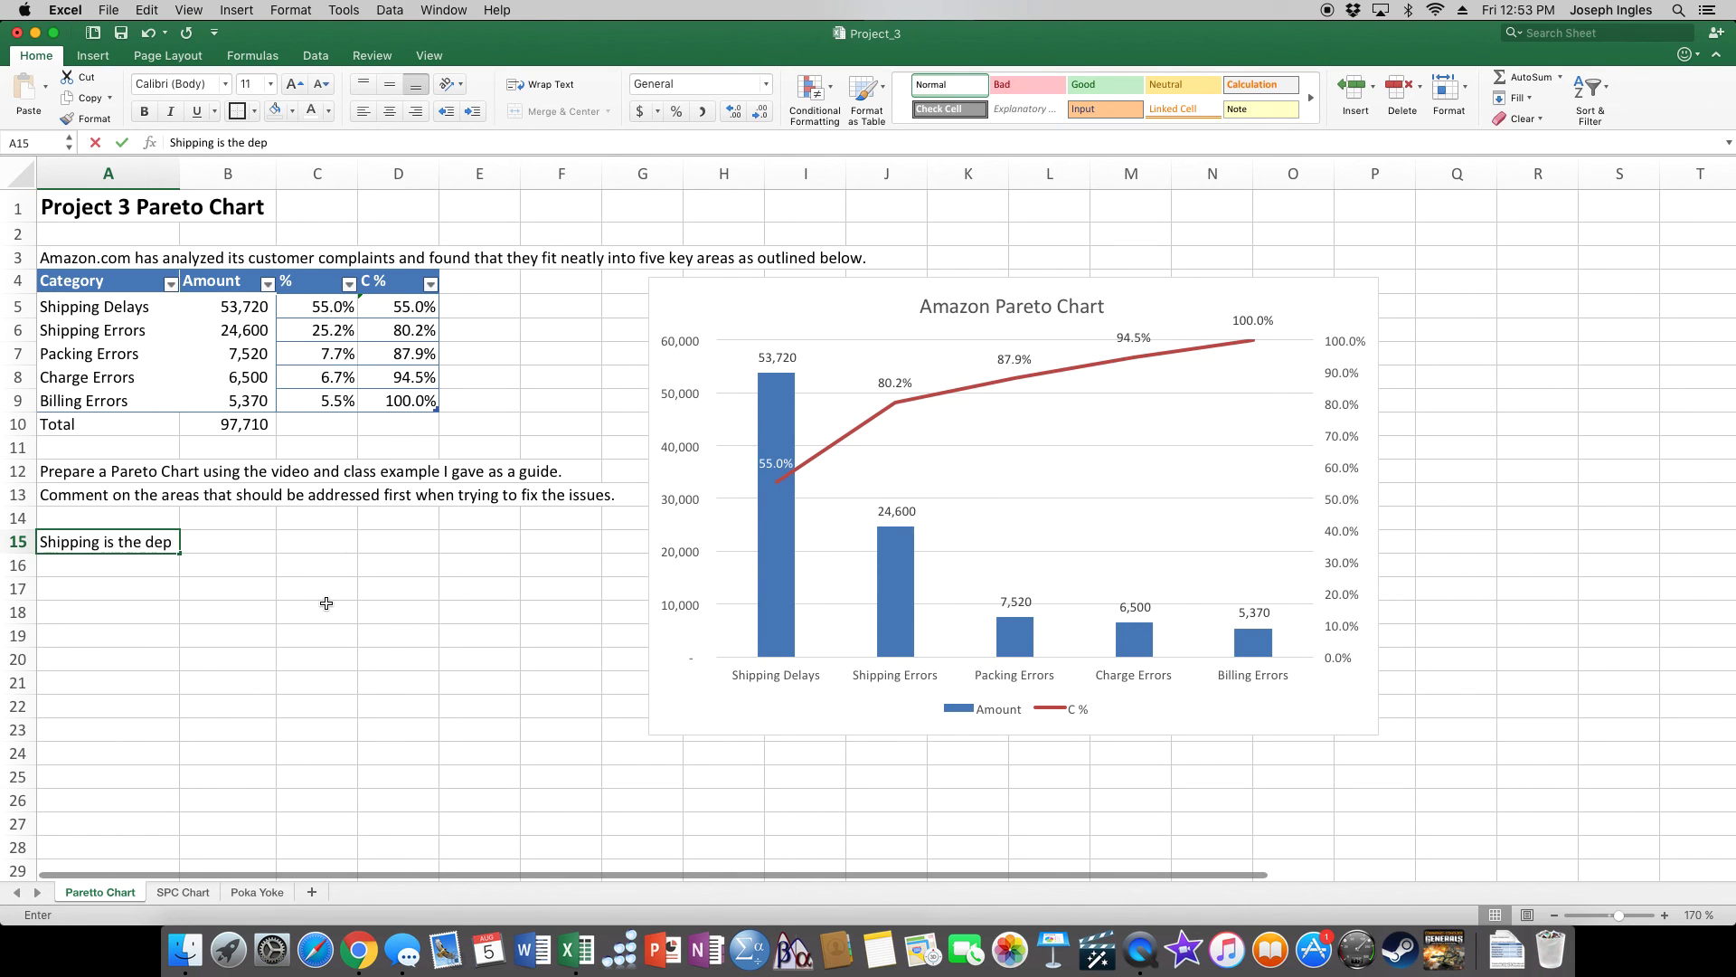
type("artment")
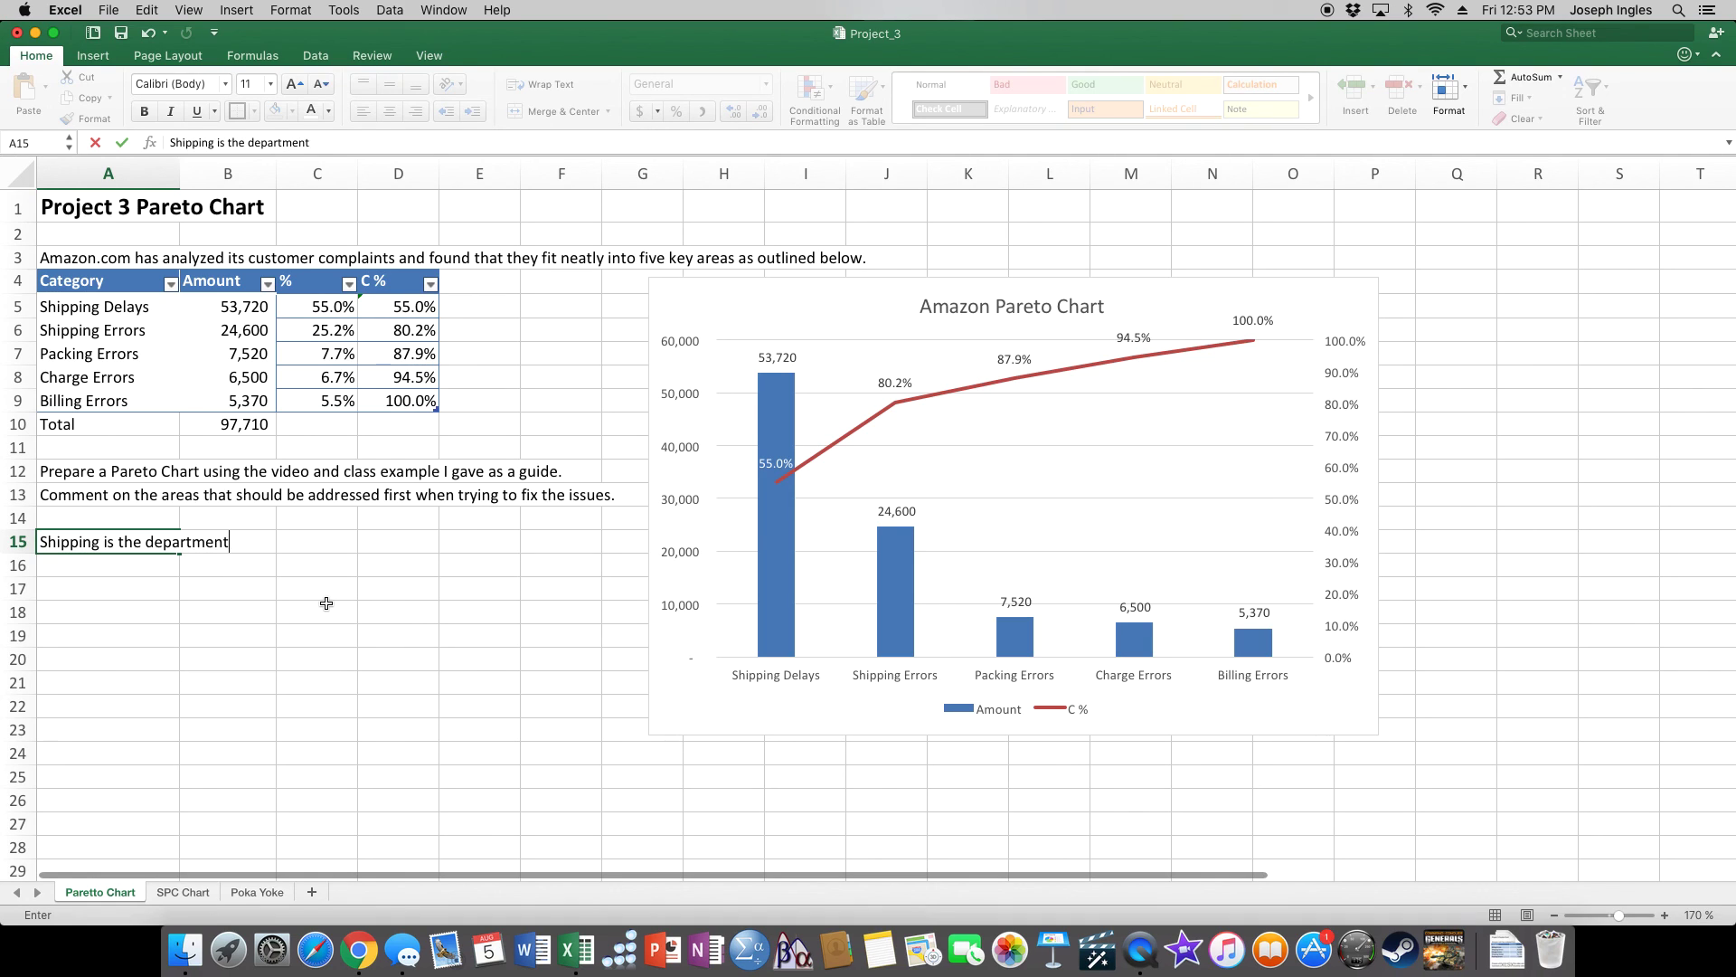
type(" that needs help")
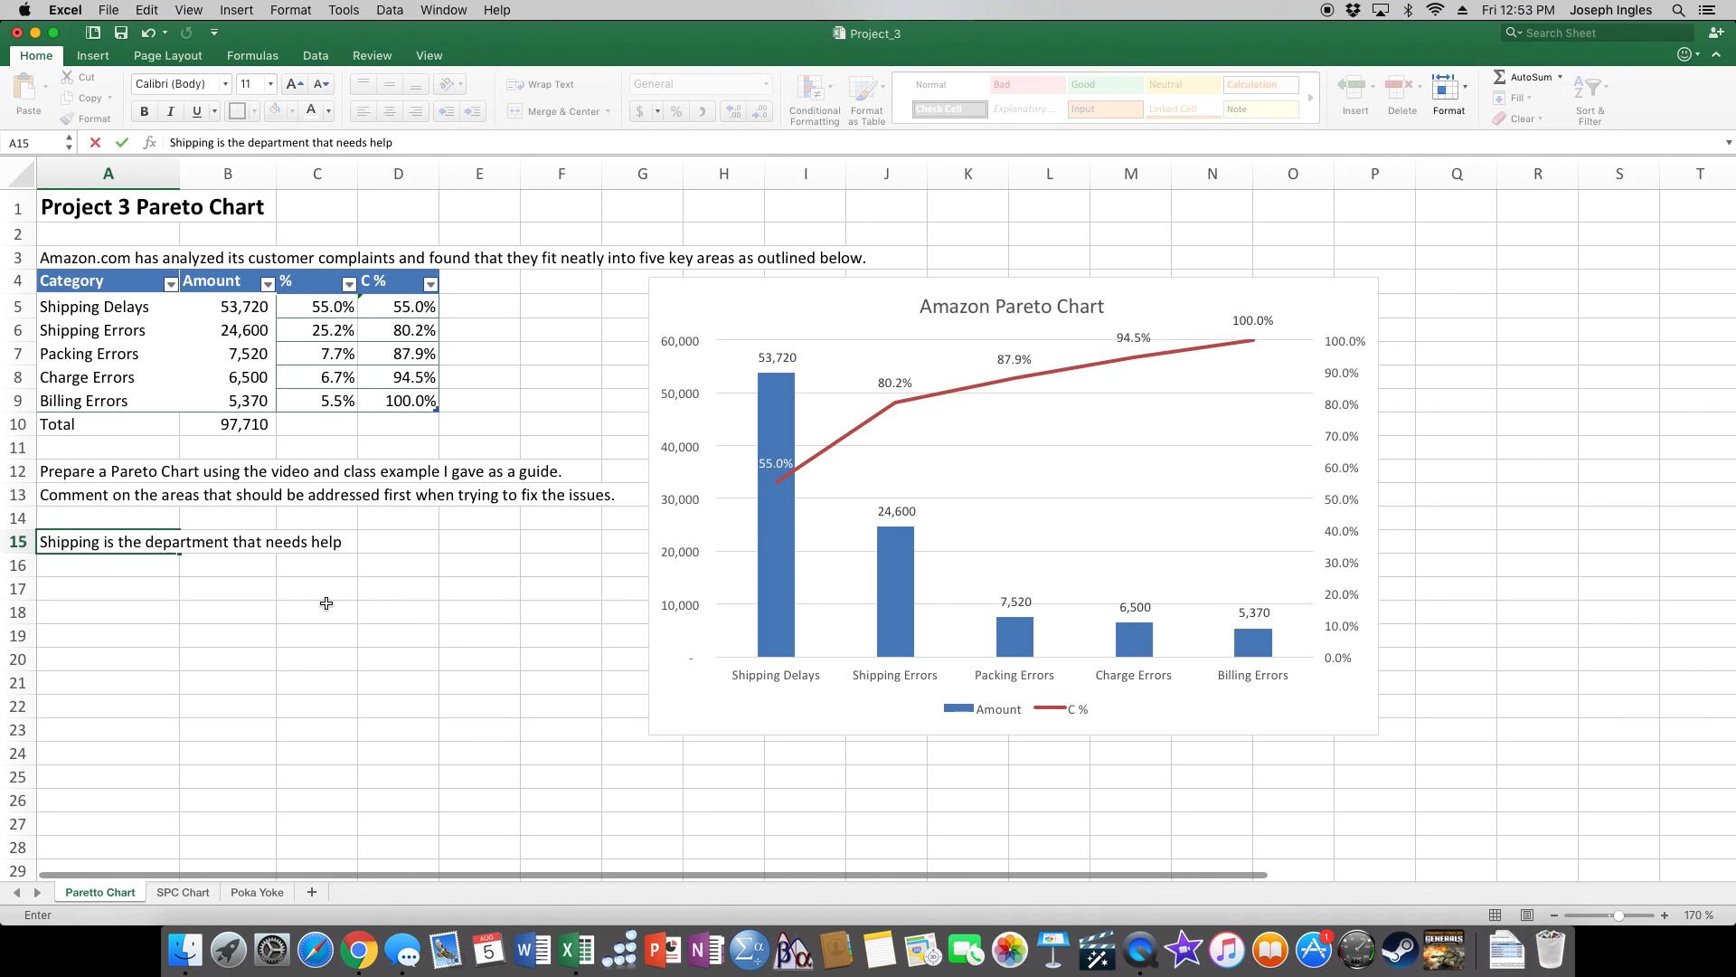
type(". How are we going")
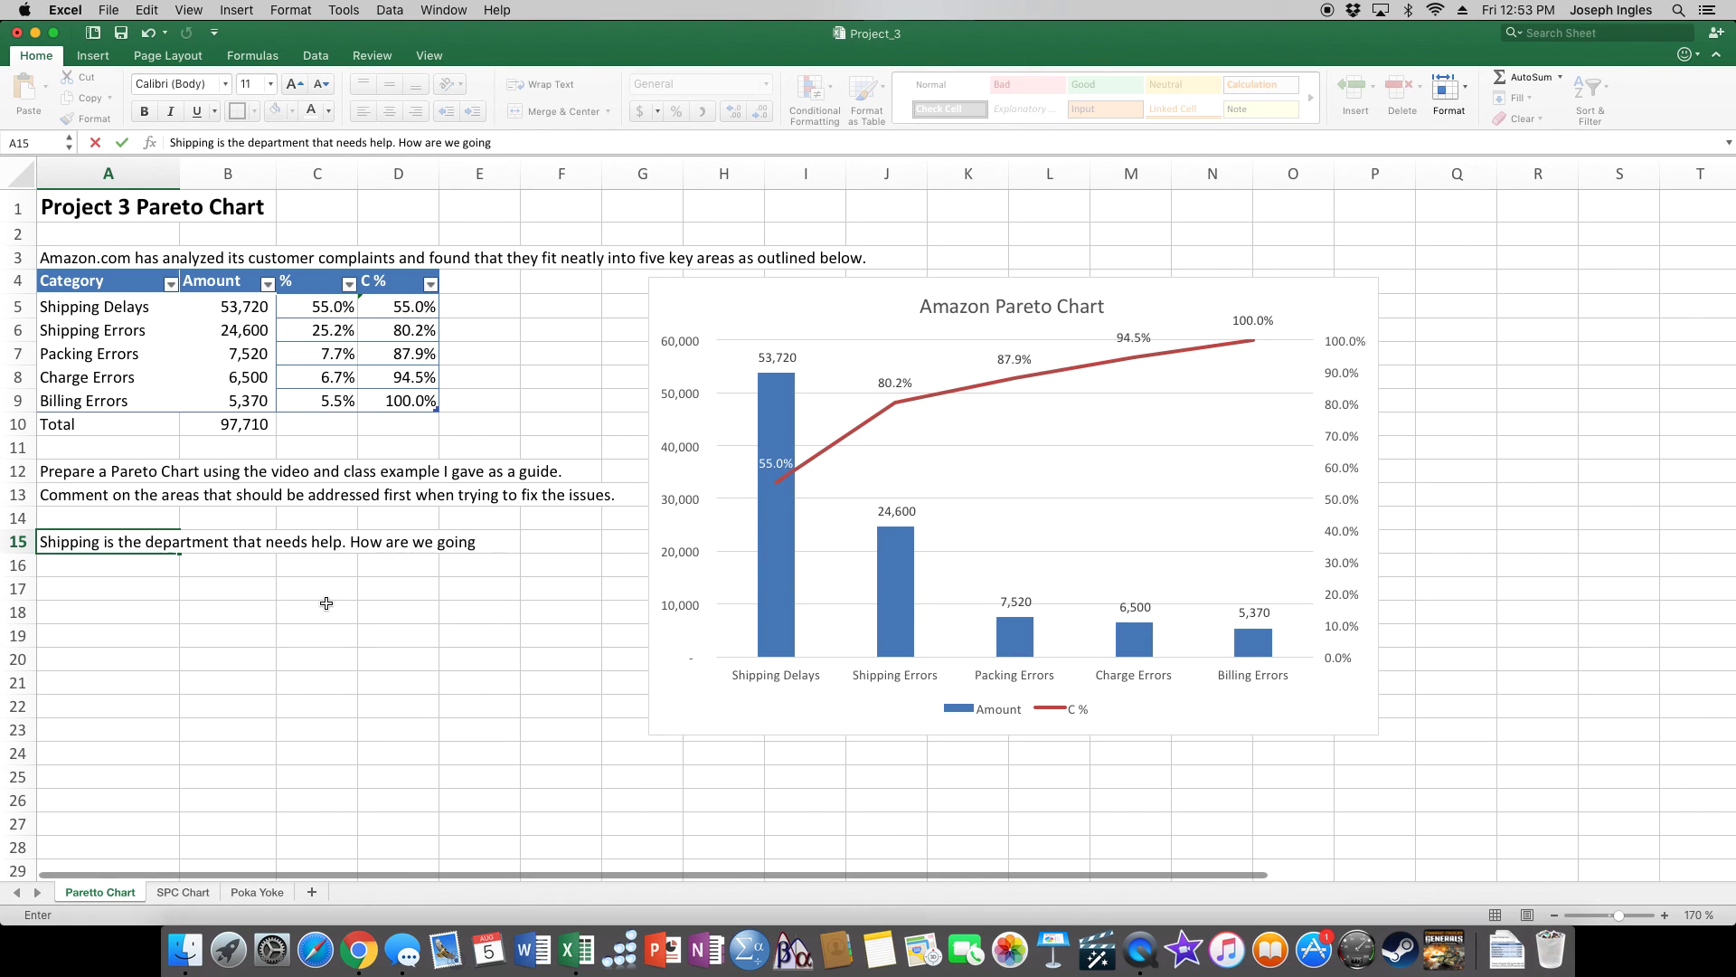
type(" to help them?")
key("Return")
key("Return")
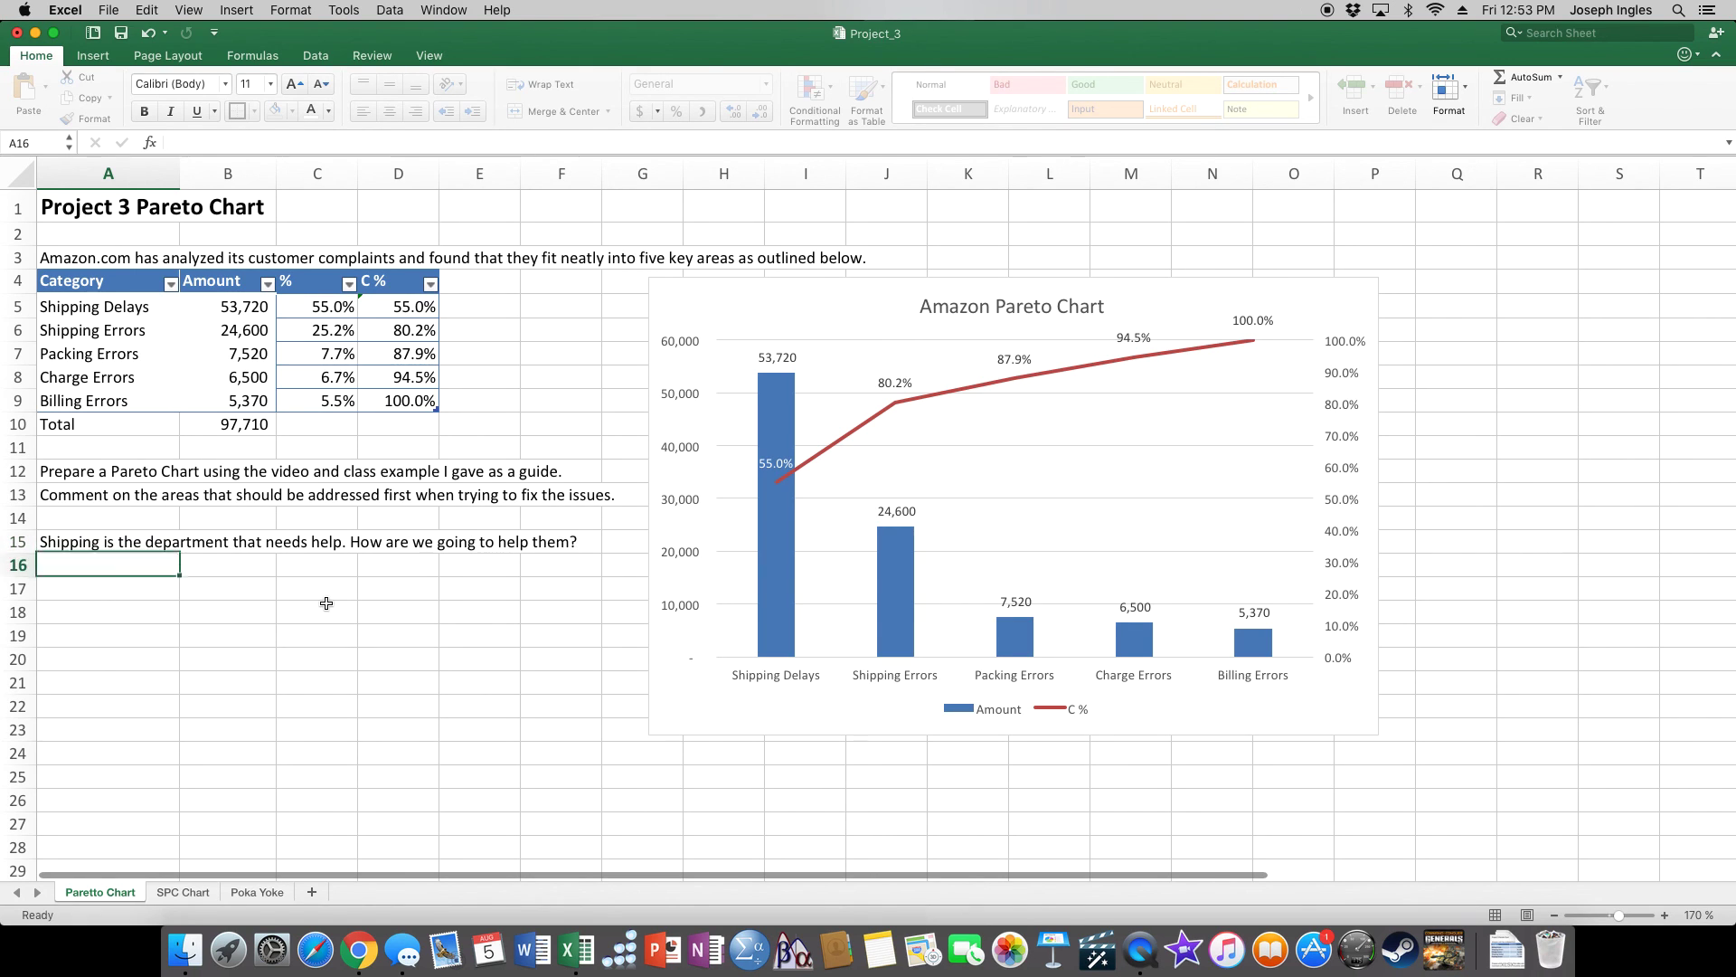